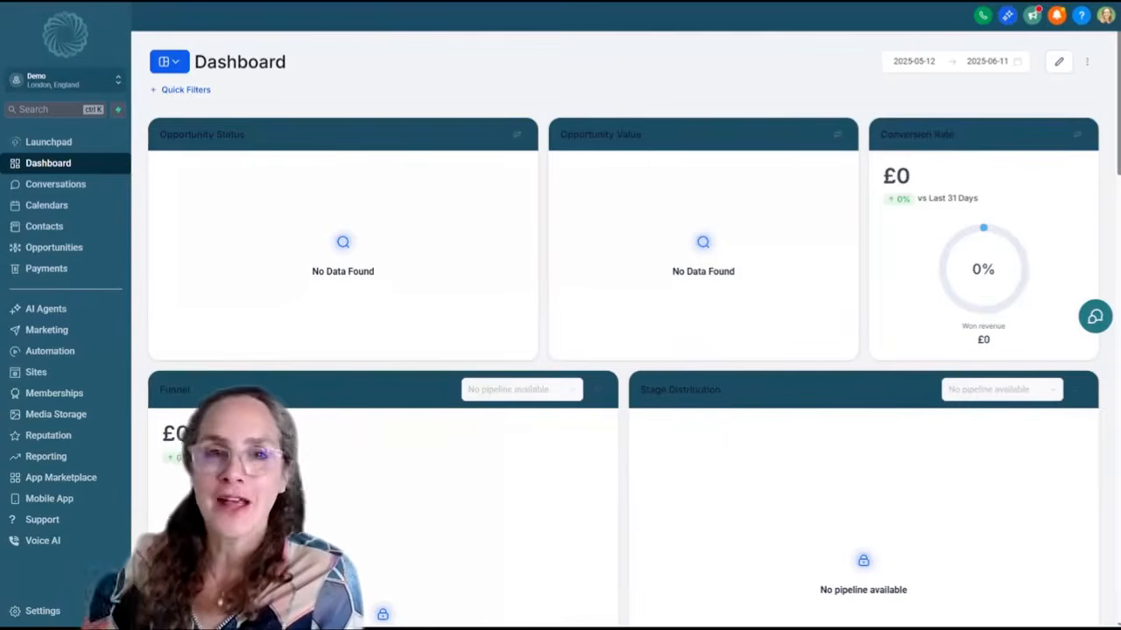
# Step: Create a new chat widget of the Live Chat type in the Sites section
pyautogui.click(58, 369)
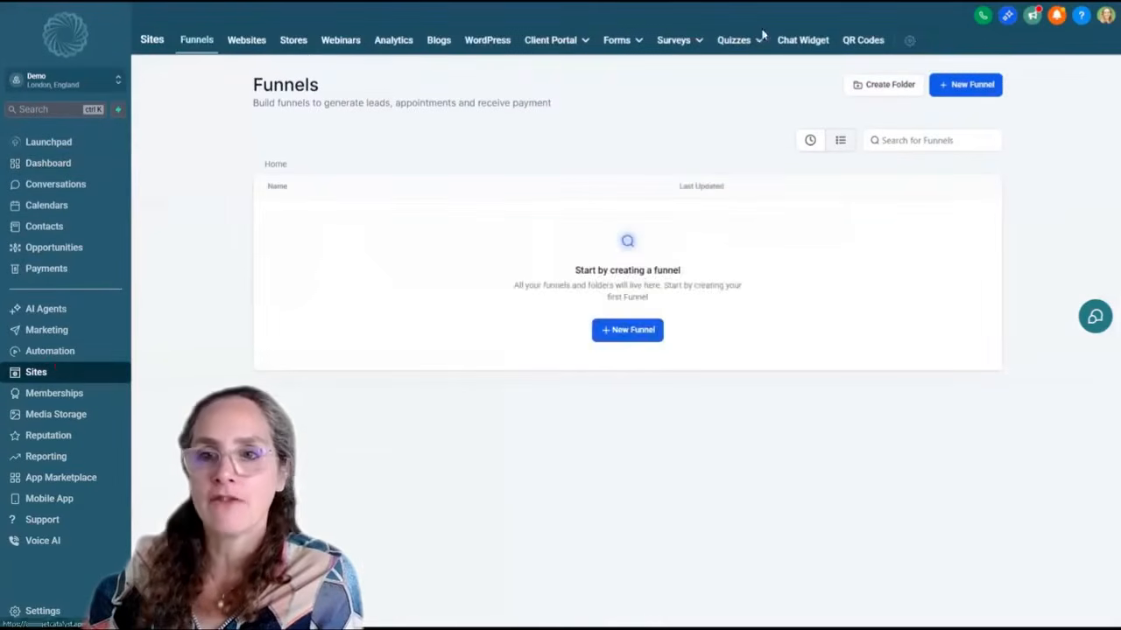
pyautogui.click(791, 41)
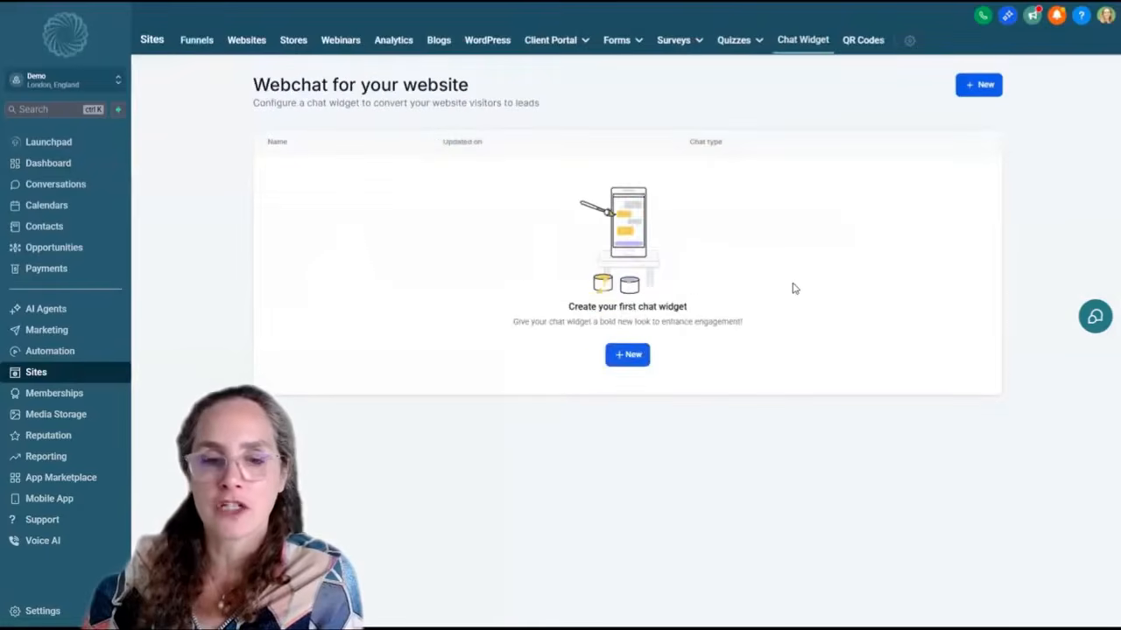
pyautogui.click(629, 356)
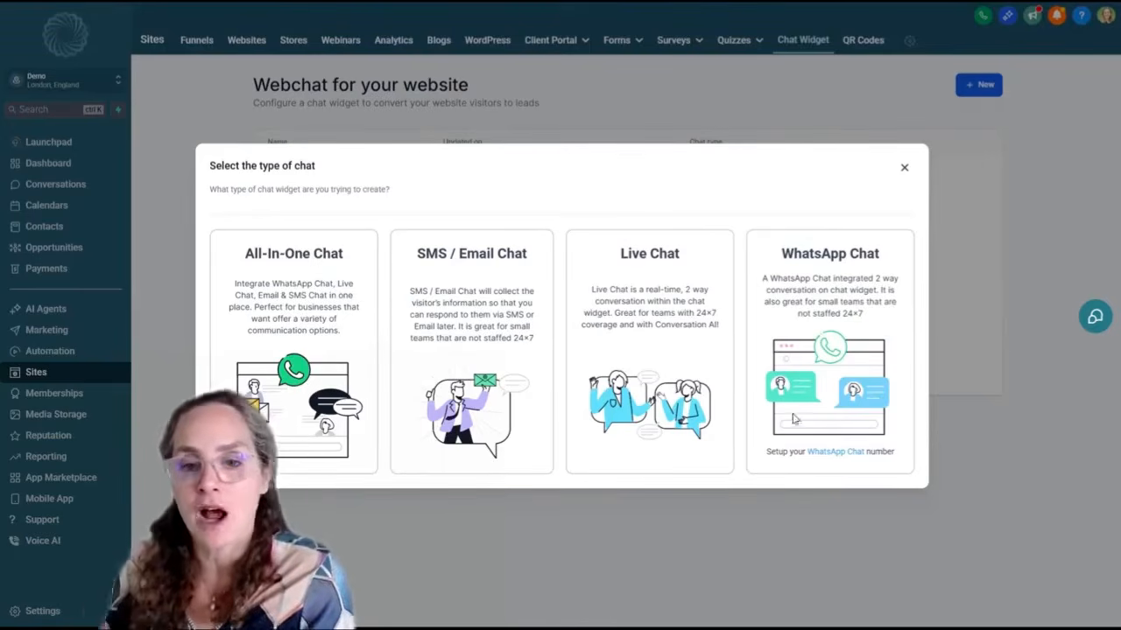
pyautogui.click(638, 343)
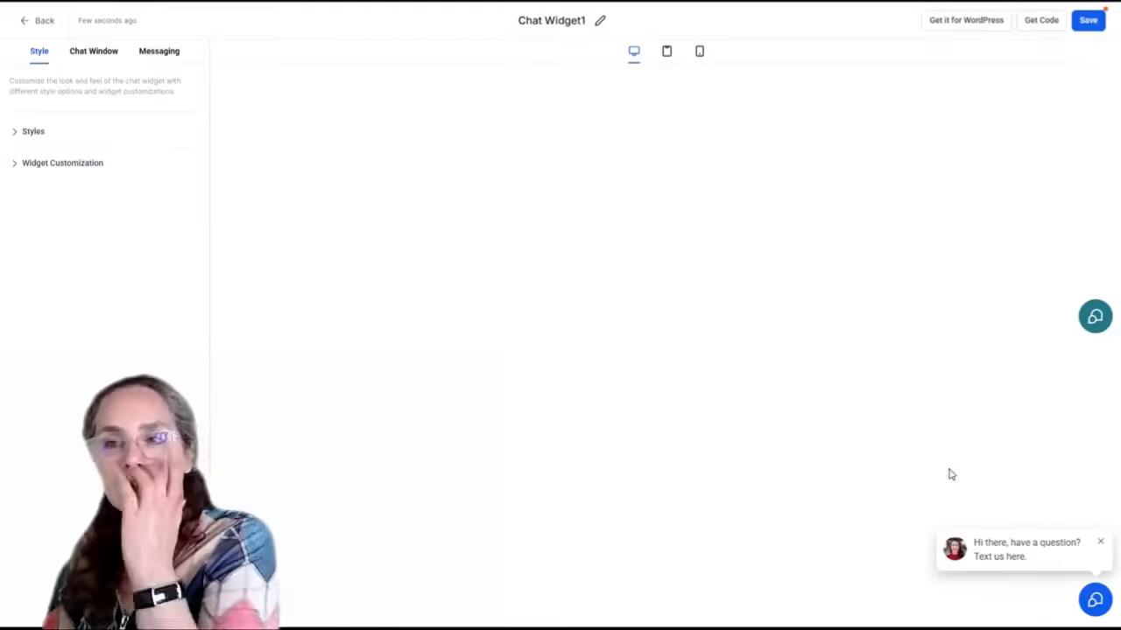
# Step: Rename the chat widget as "Annabelle AI Assistant"
pyautogui.click(546, 27)
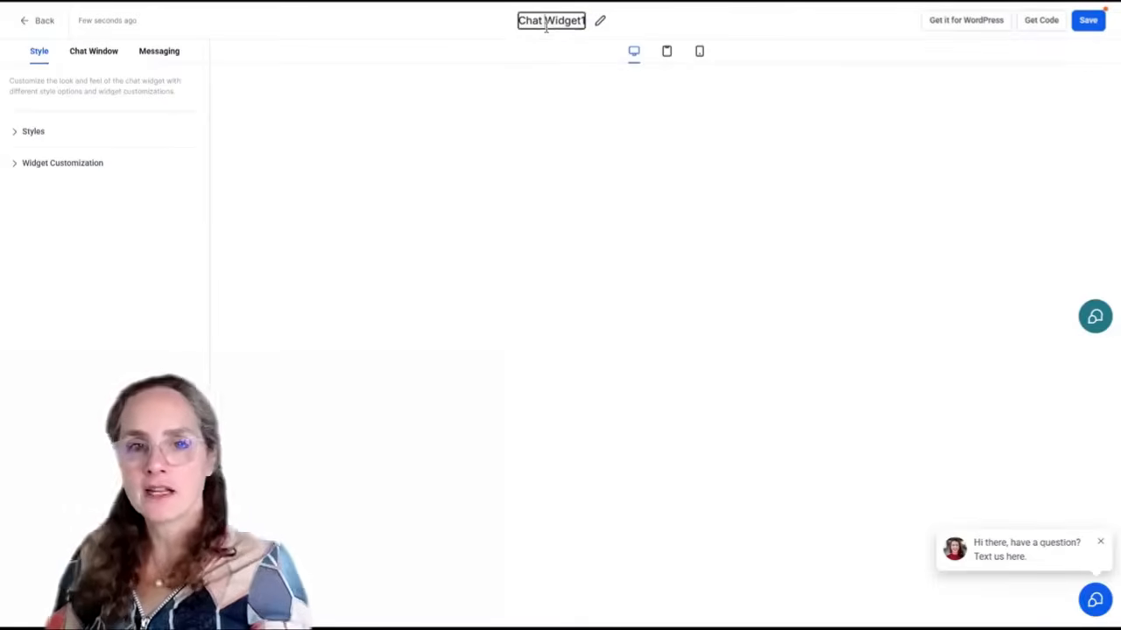
pyautogui.hotkey('ctrl', 'a')
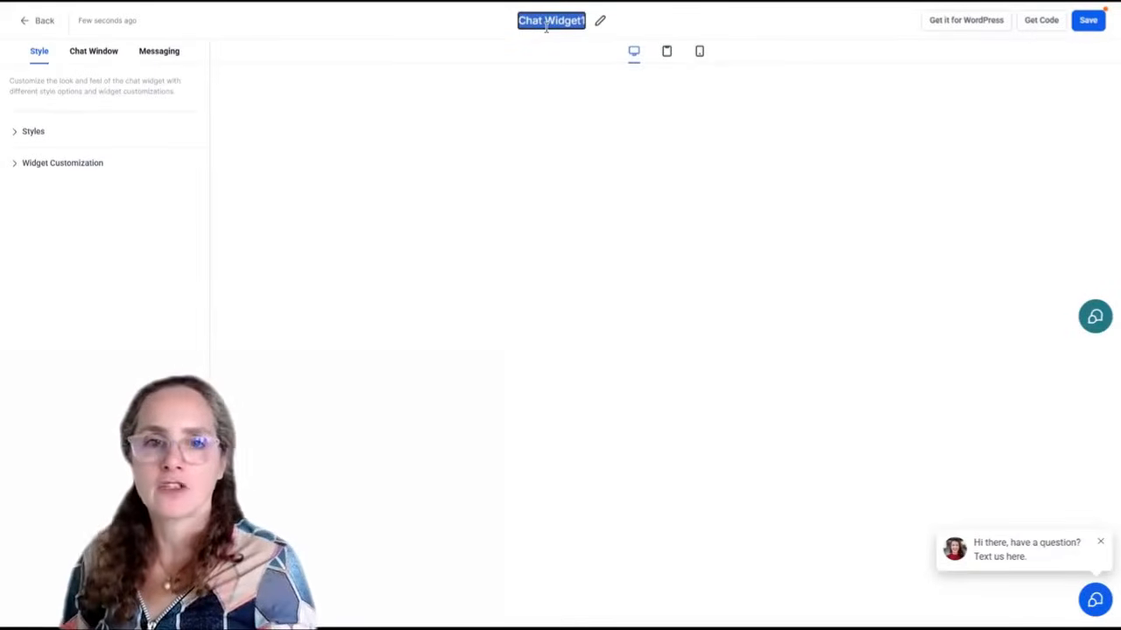
pyautogui.write('Anabelll')
pyautogui.press('Return')
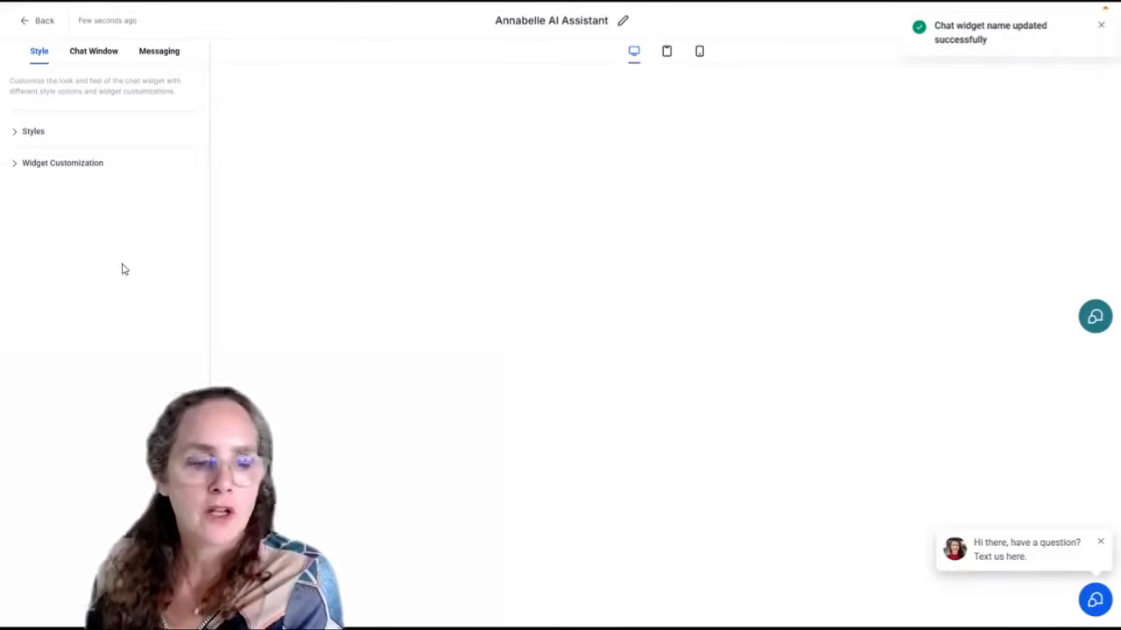
# Step: Compare the chat prompt styles and keep the prompt enabled with the style that has no avatar
pyautogui.click(28, 133)
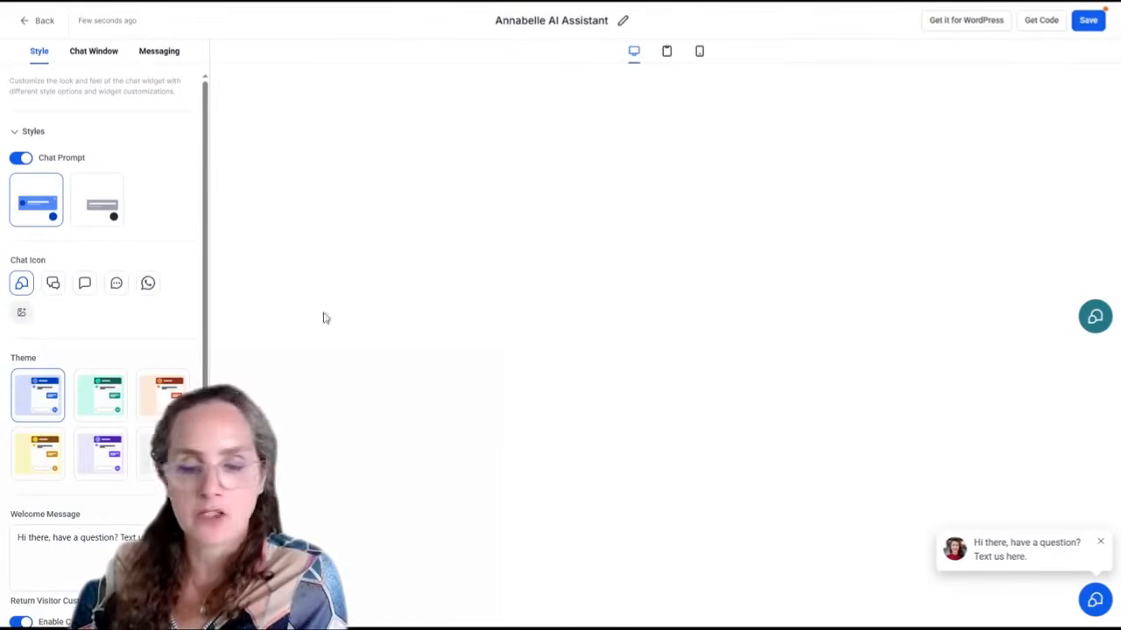
pyautogui.click(107, 222)
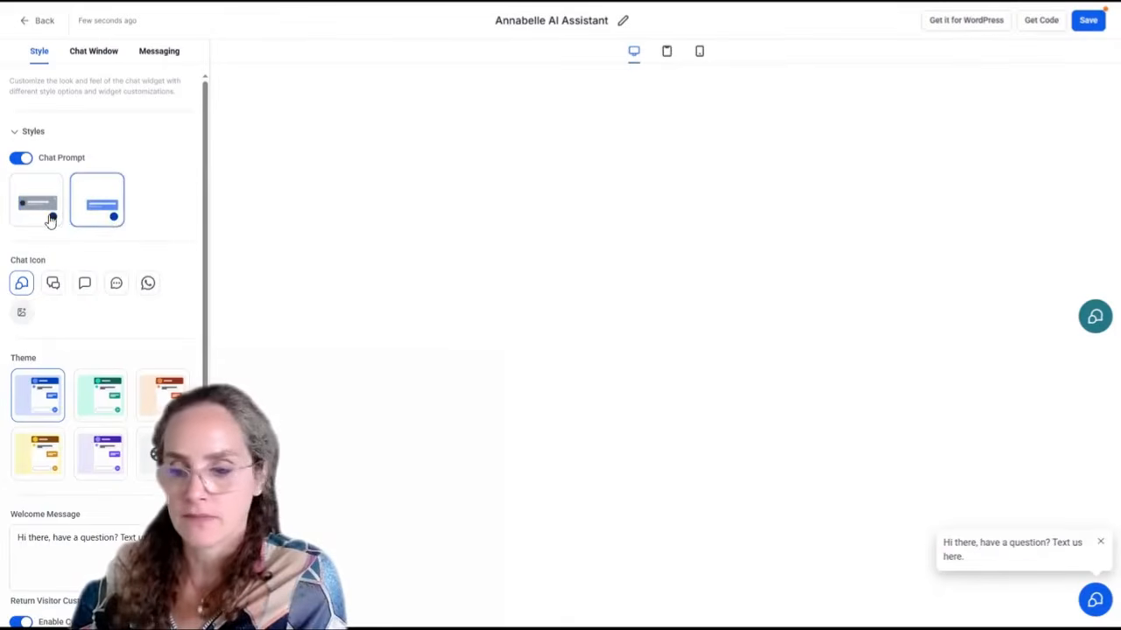
pyautogui.click(50, 219)
pyautogui.click(93, 221)
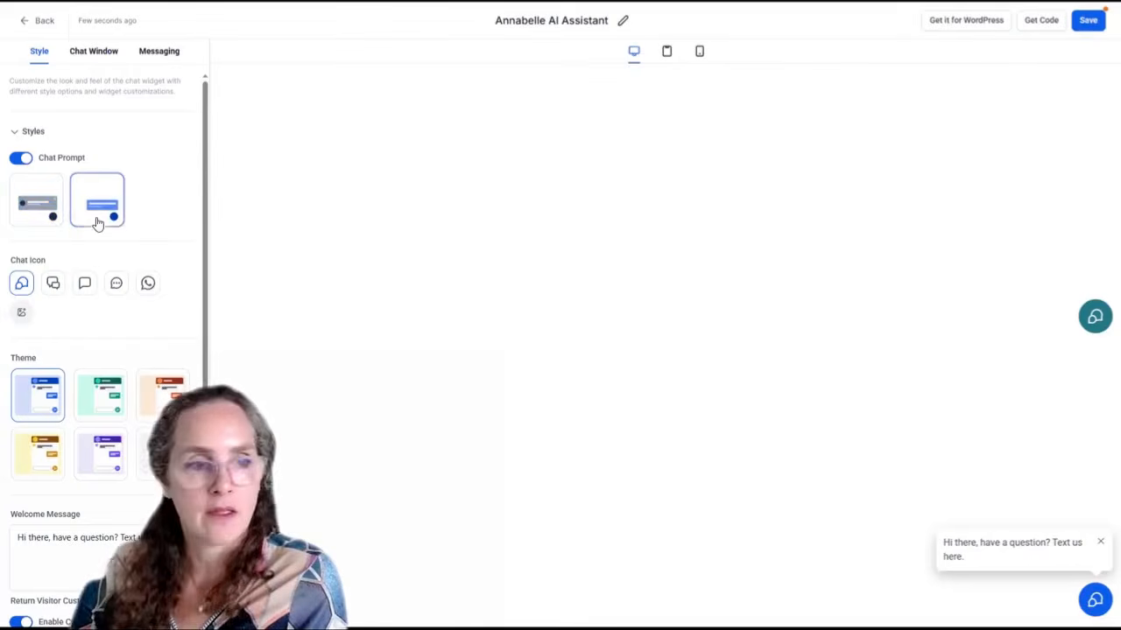
pyautogui.click(46, 213)
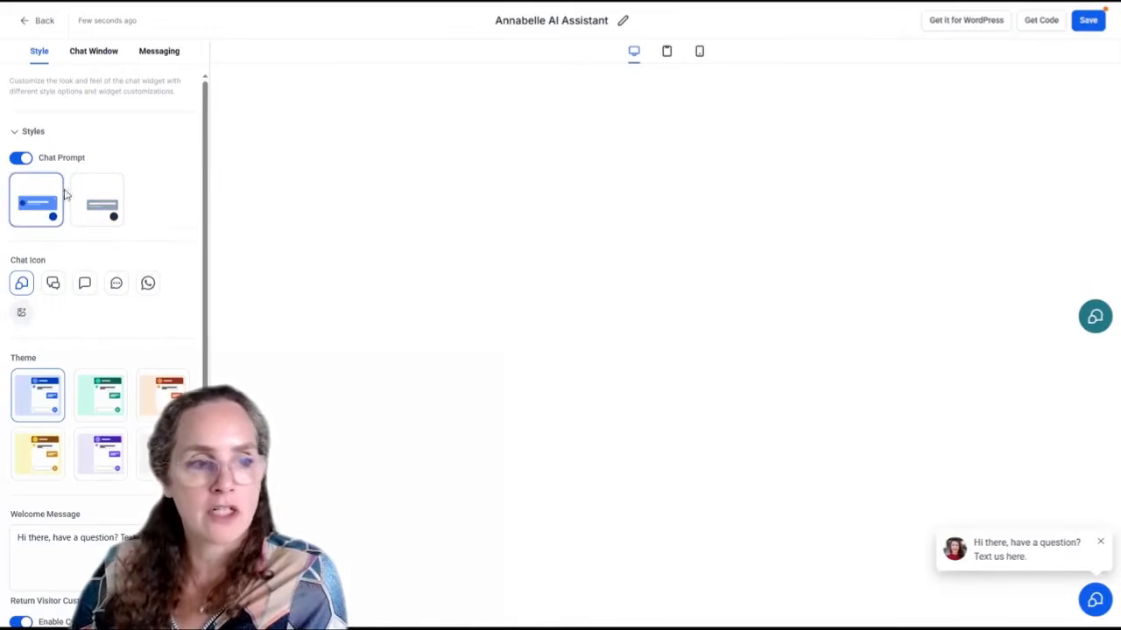
pyautogui.click(88, 204)
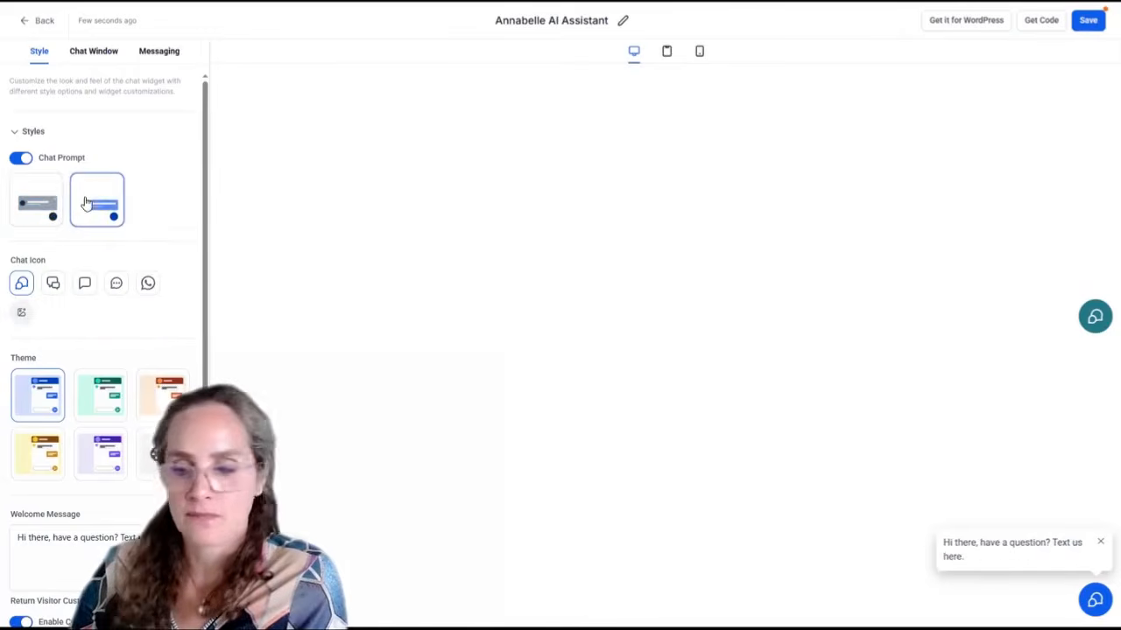
pyautogui.click(21, 157)
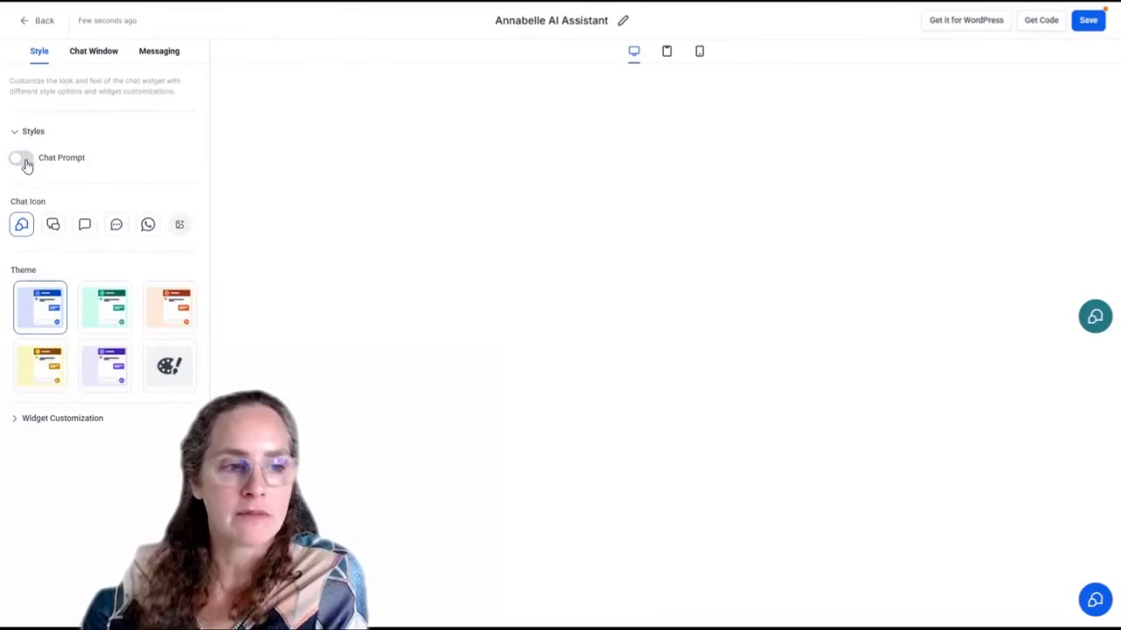
pyautogui.click(21, 158)
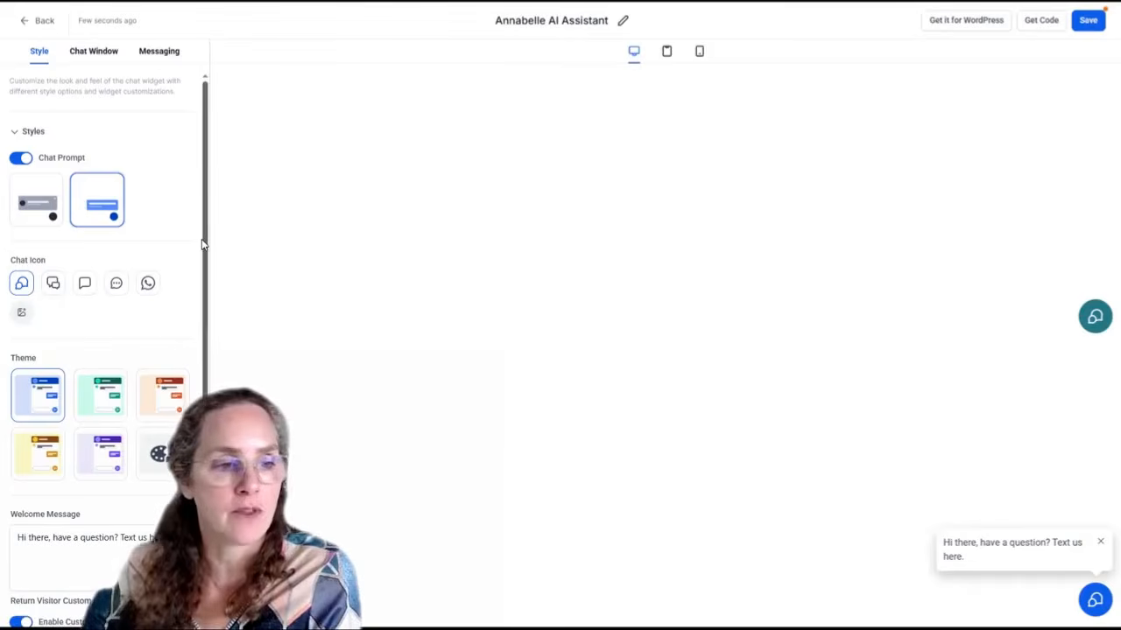
# Step: Try the available chat icons and choose the WhatsApp icon for the widget
pyautogui.click(50, 290)
pyautogui.click(85, 288)
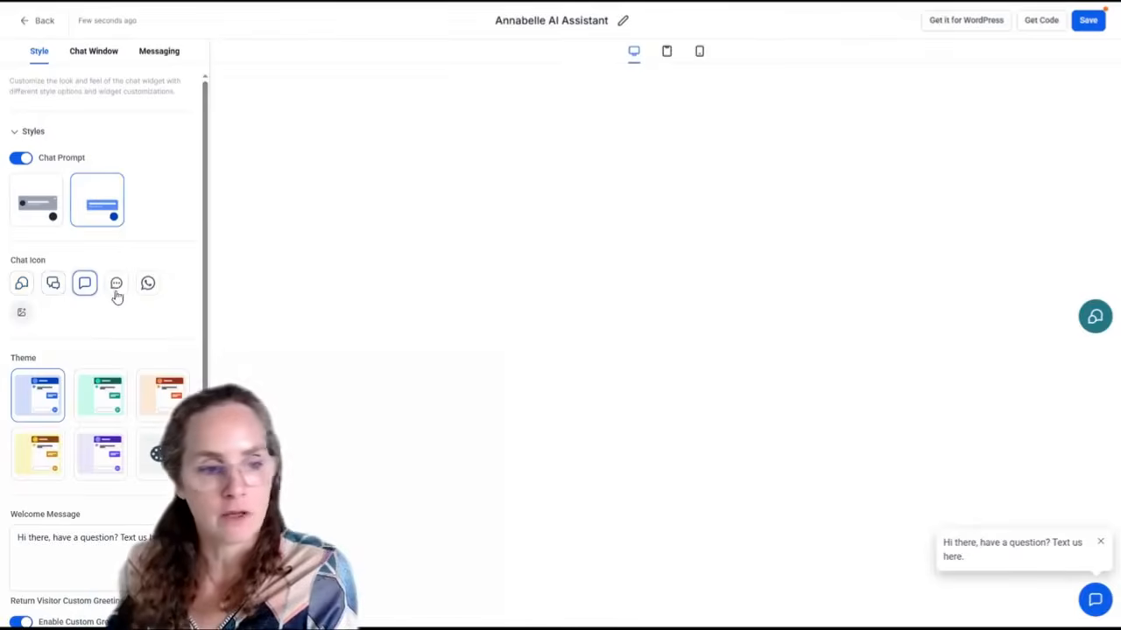
pyautogui.click(119, 289)
pyautogui.click(147, 289)
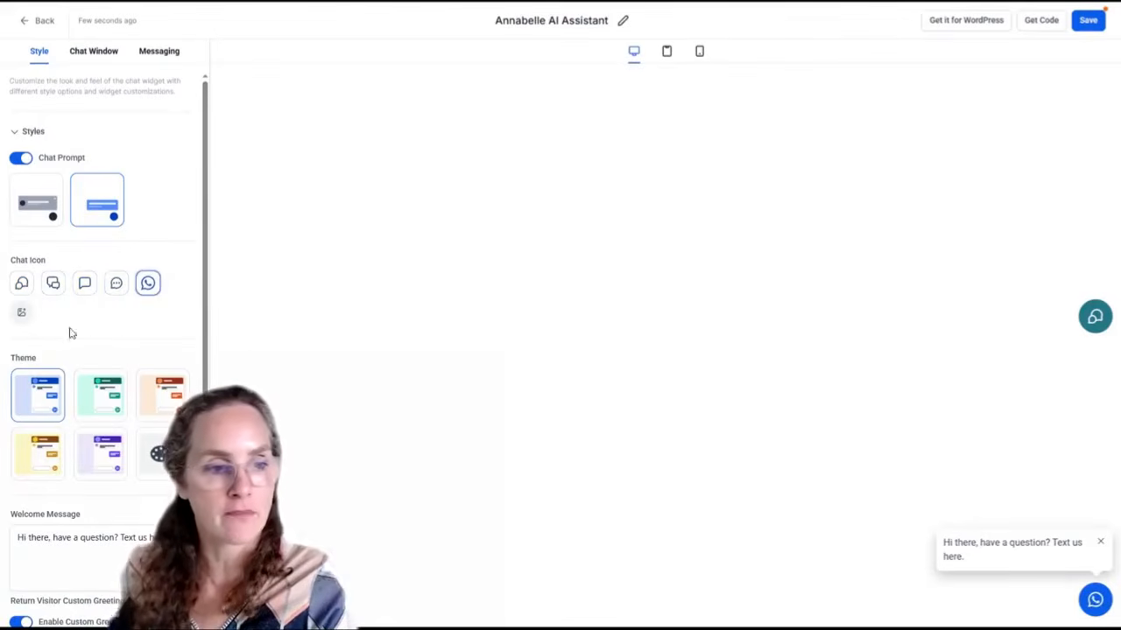
pyautogui.click(21, 314)
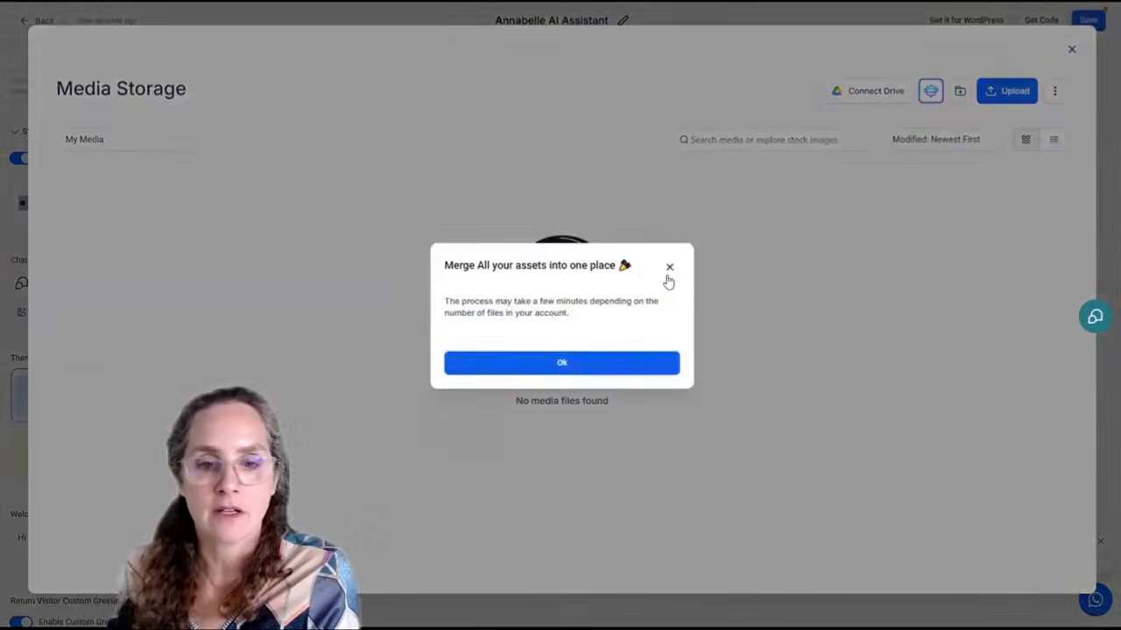
pyautogui.click(668, 269)
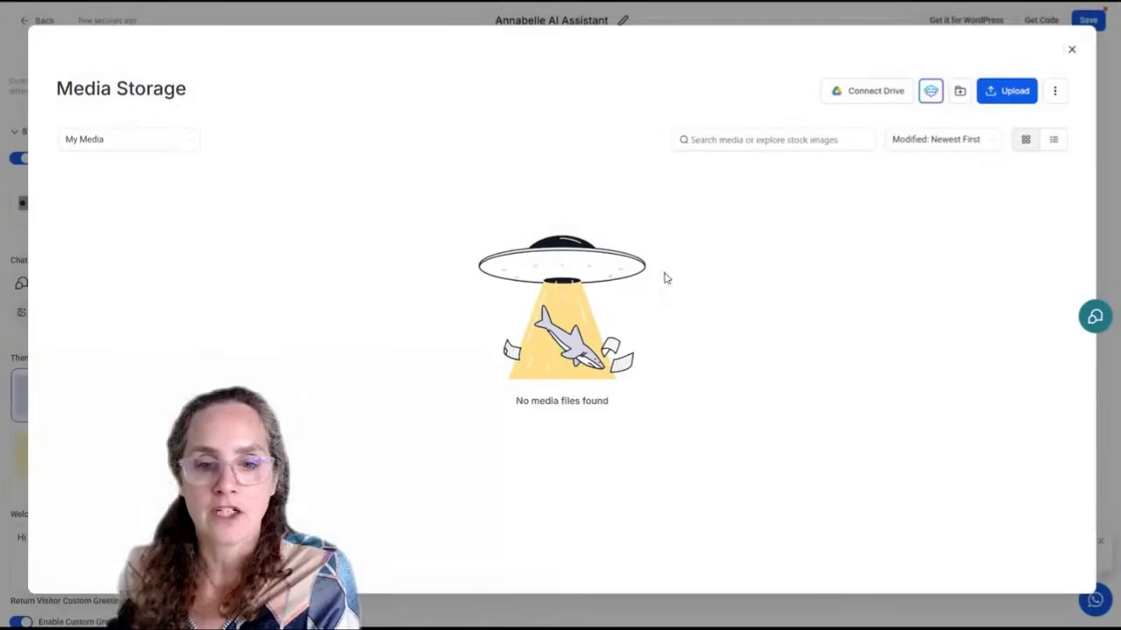
pyautogui.click(1072, 51)
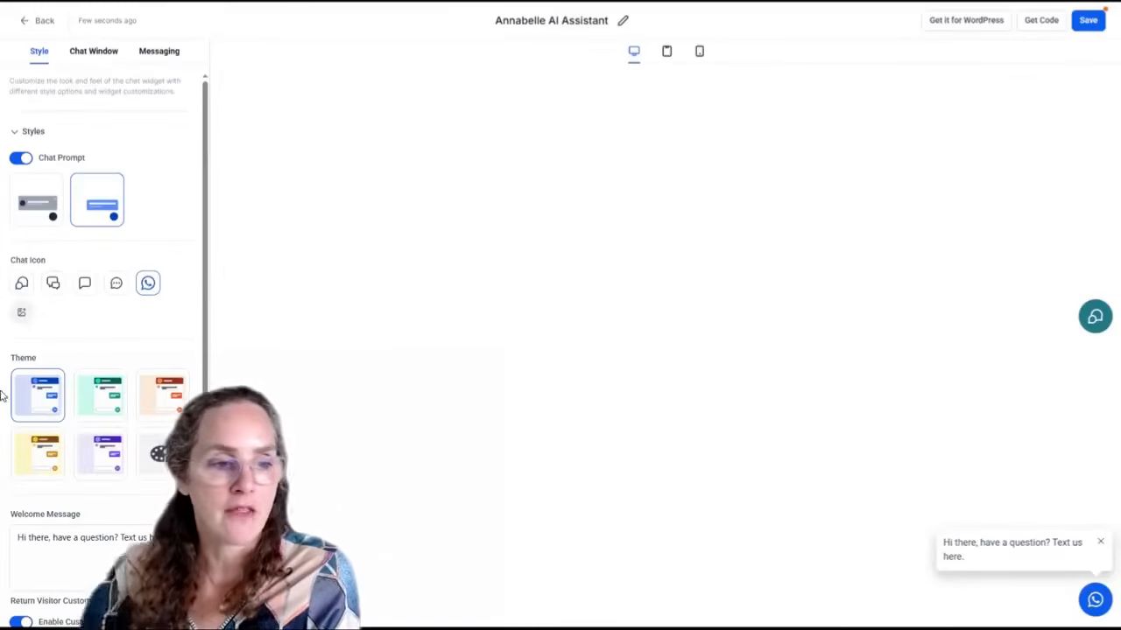
# Step: Preview the preset color themes and select the custom color theme for the widget
pyautogui.click(35, 399)
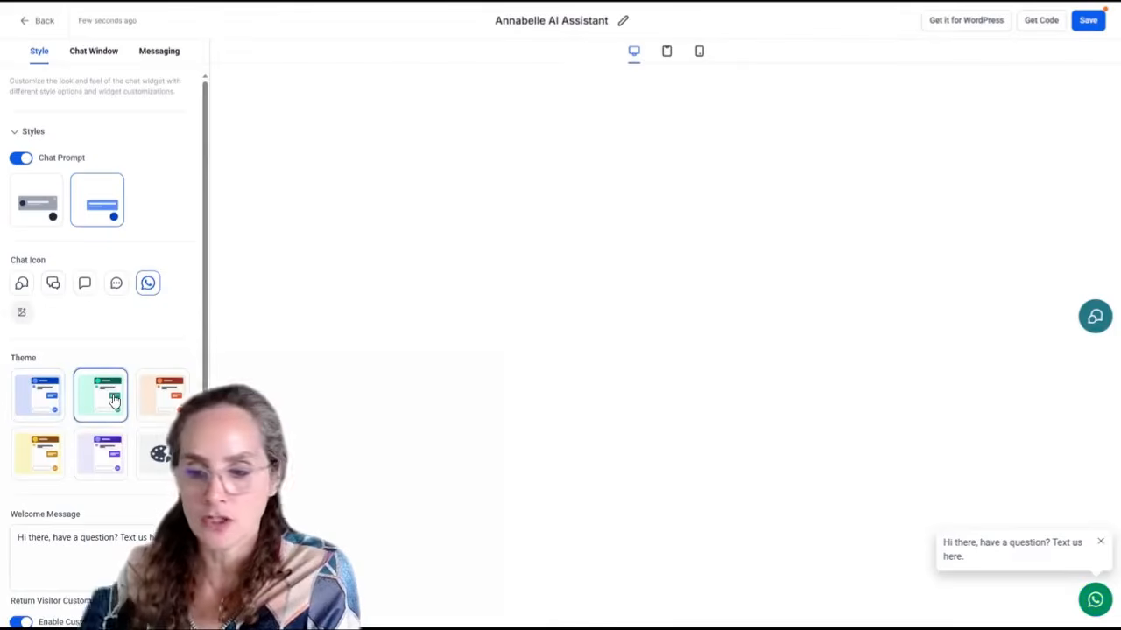
pyautogui.click(160, 401)
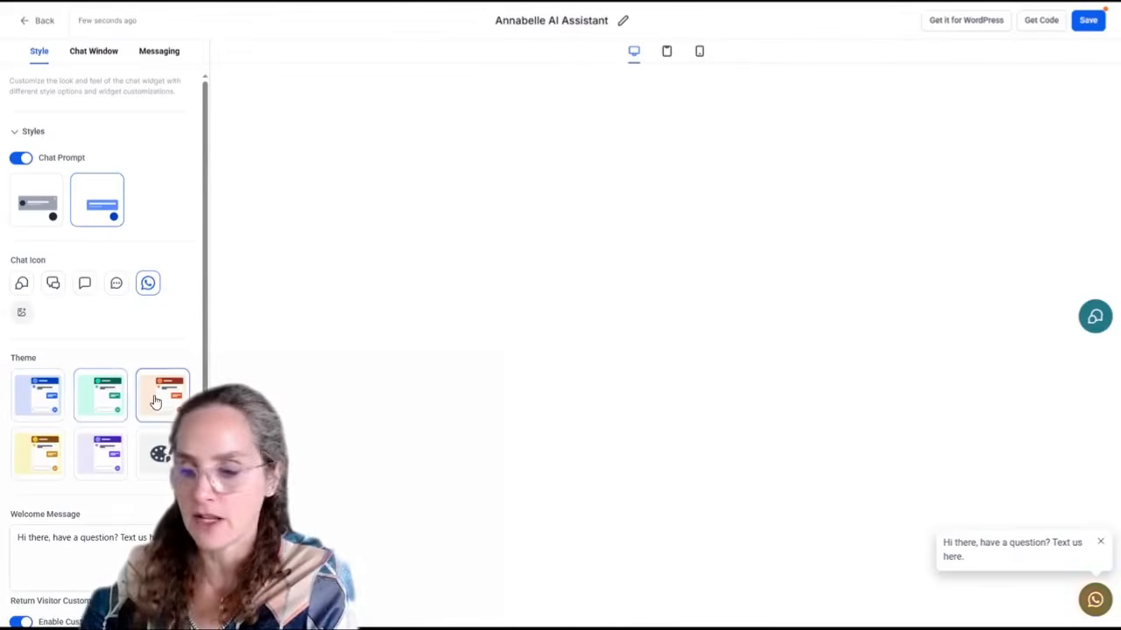
pyautogui.click(32, 458)
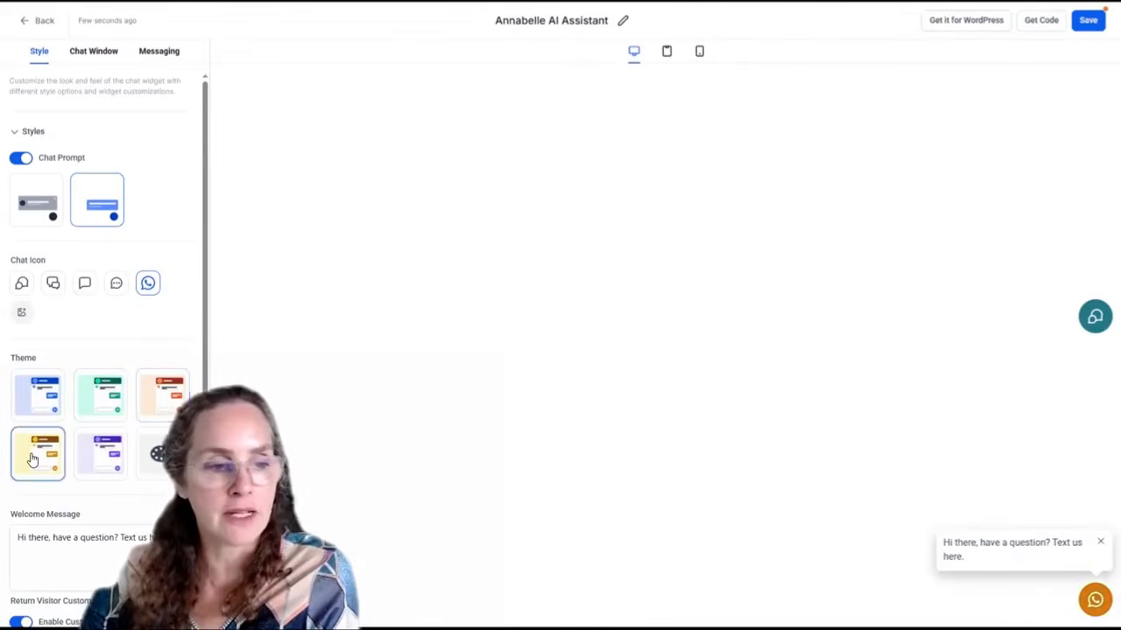
pyautogui.click(91, 457)
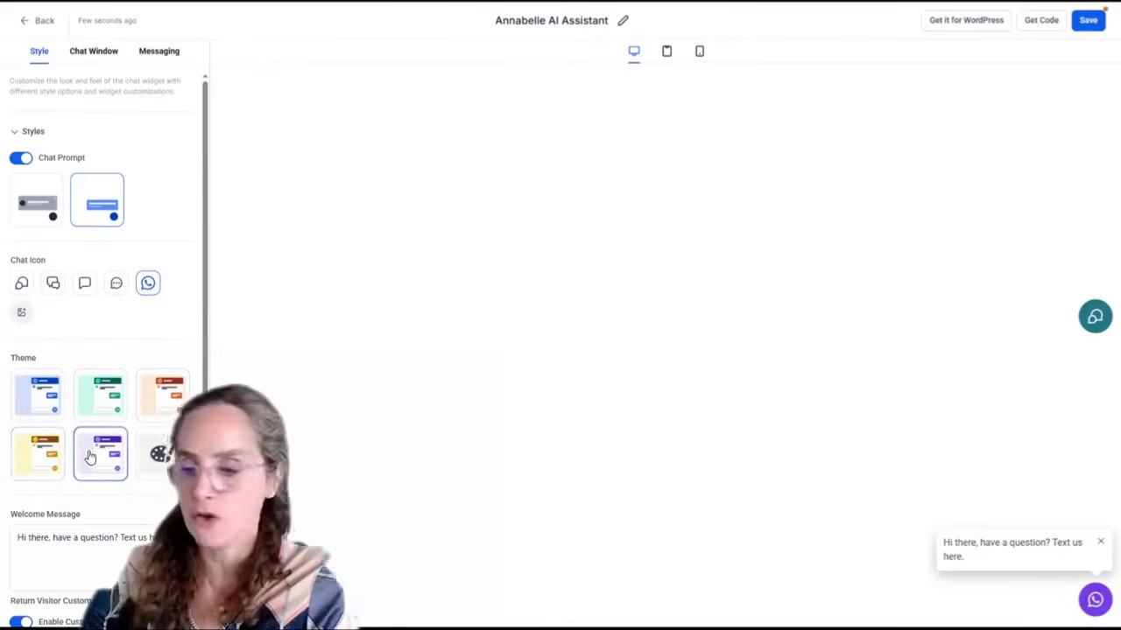
pyautogui.click(156, 454)
pyautogui.scroll(-2, 162, 385)
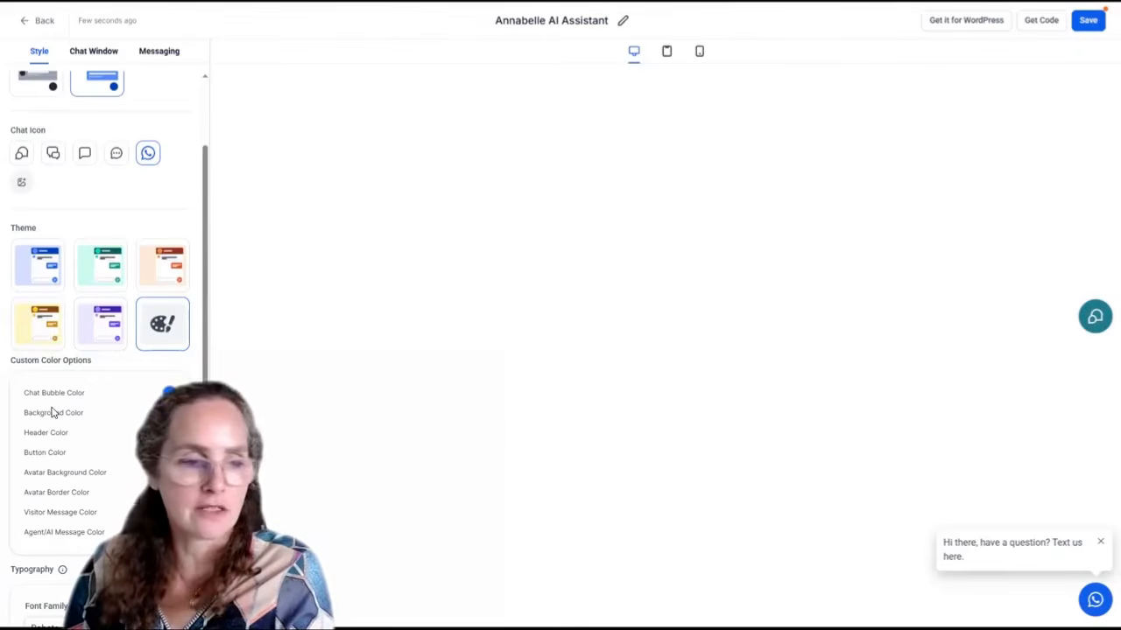
# Step: Check the existing support chat for reference and set the custom theme's Chat Bubble Color to #559ABD
pyautogui.click(1095, 319)
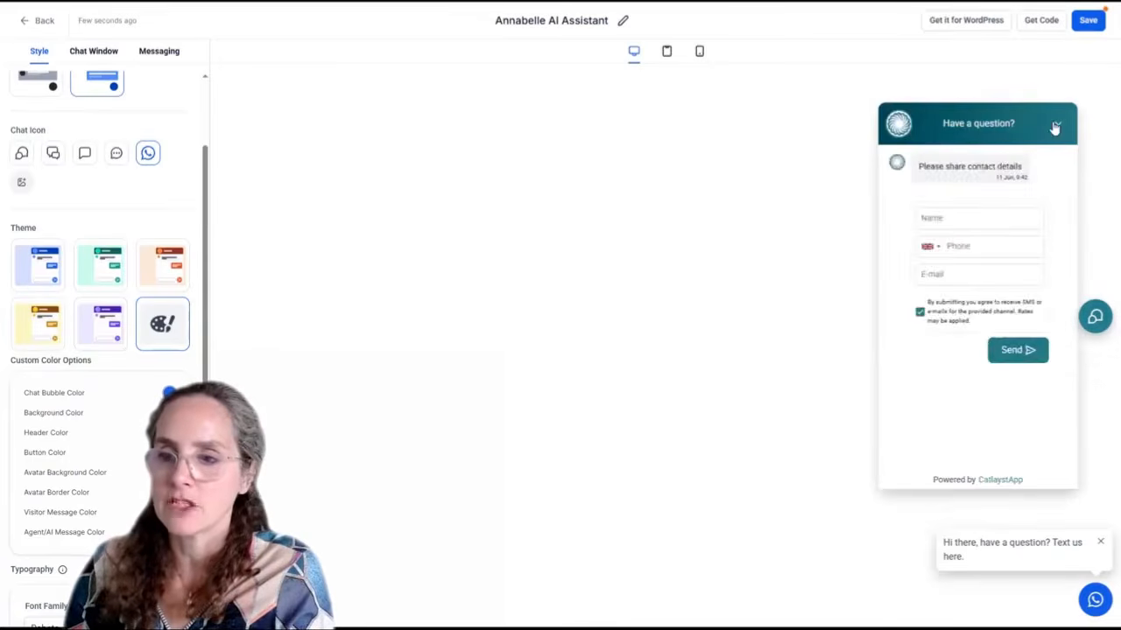
pyautogui.click(1056, 129)
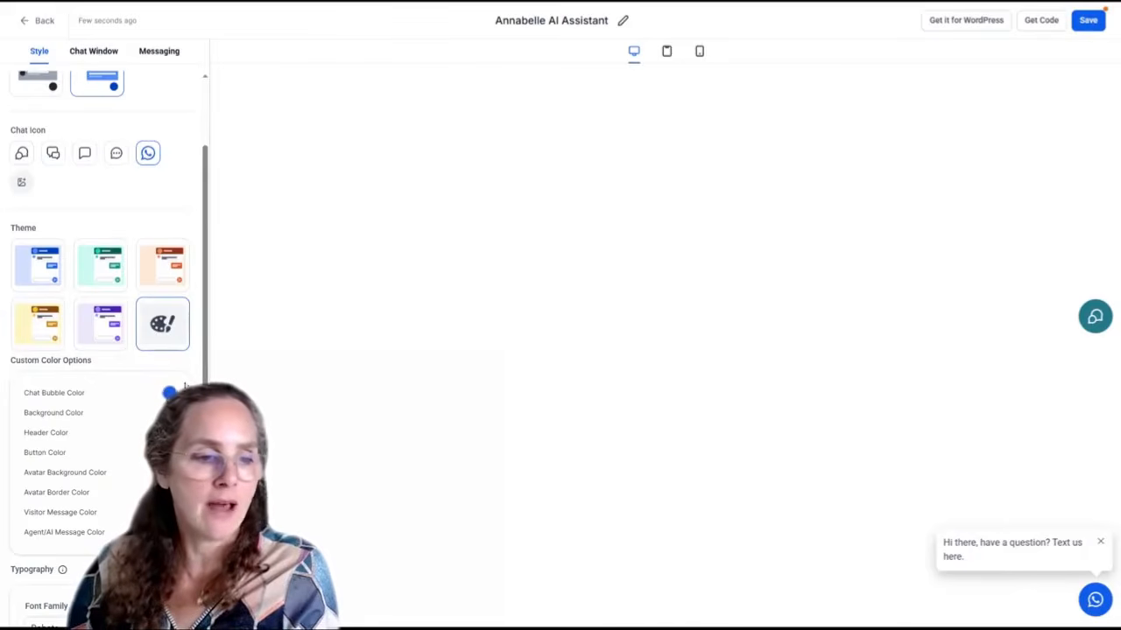
pyautogui.click(170, 394)
pyautogui.click(113, 366)
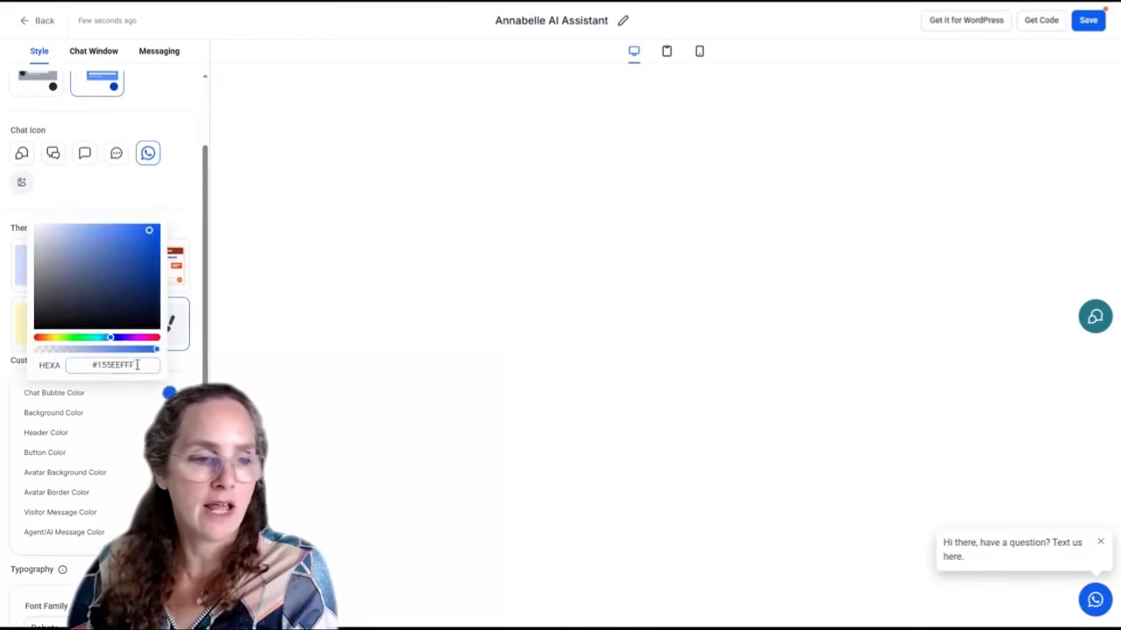
pyautogui.hotkey('ctrl', 'a')
pyautogui.write('#559ABD')
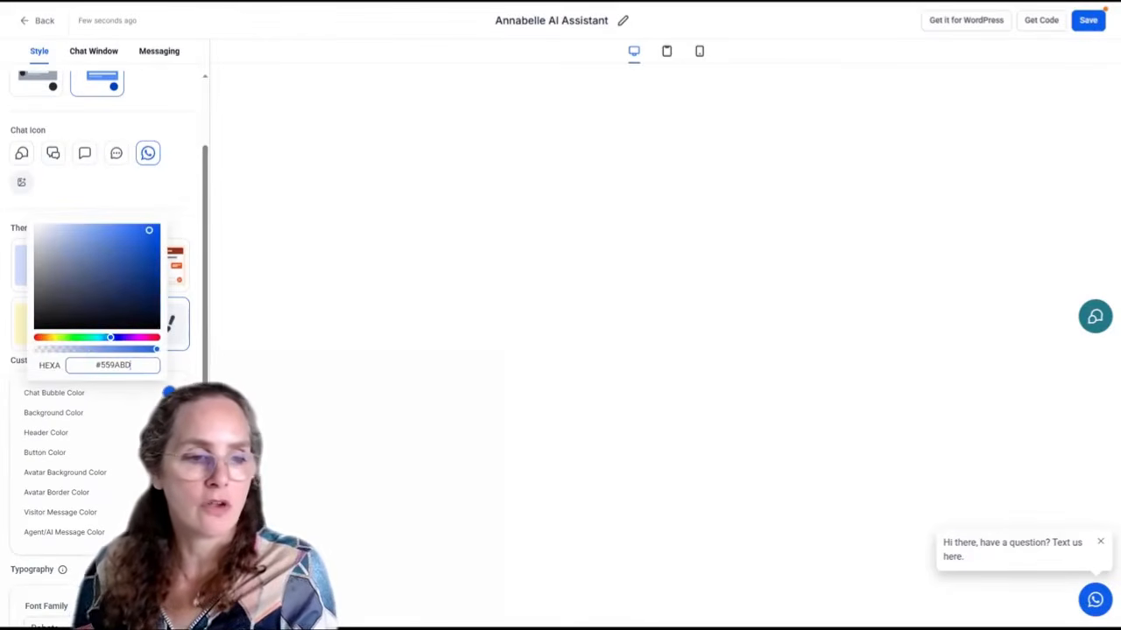
pyautogui.press('Return')
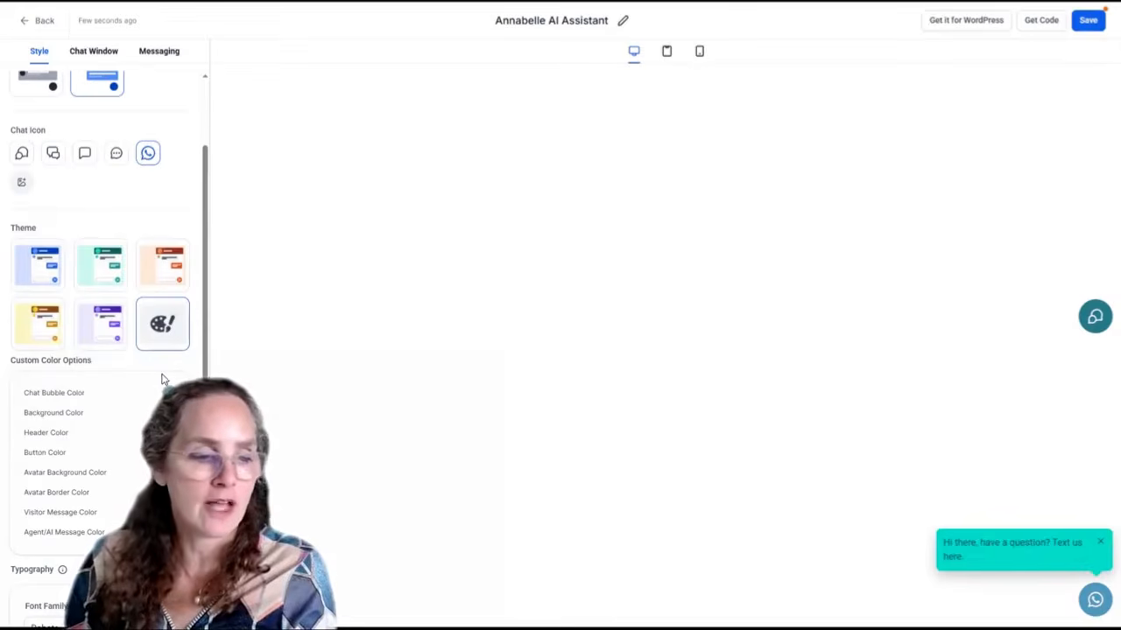
# Step: Set the custom theme's Visitor Message Color to #265770
pyautogui.click(175, 512)
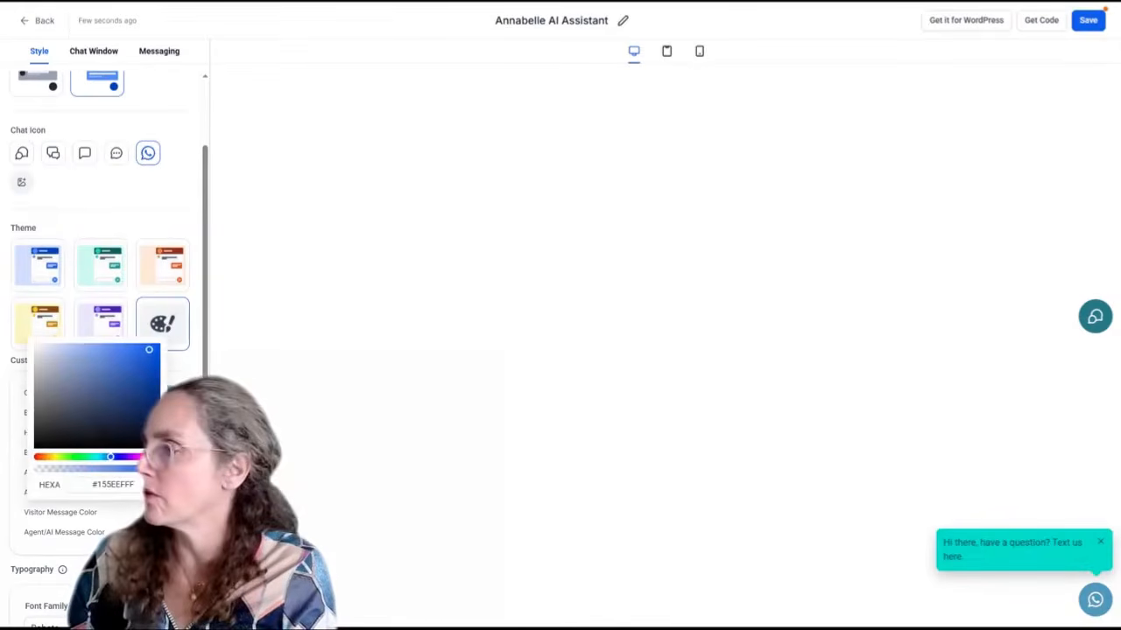
pyautogui.click(115, 484)
pyautogui.write('#265770')
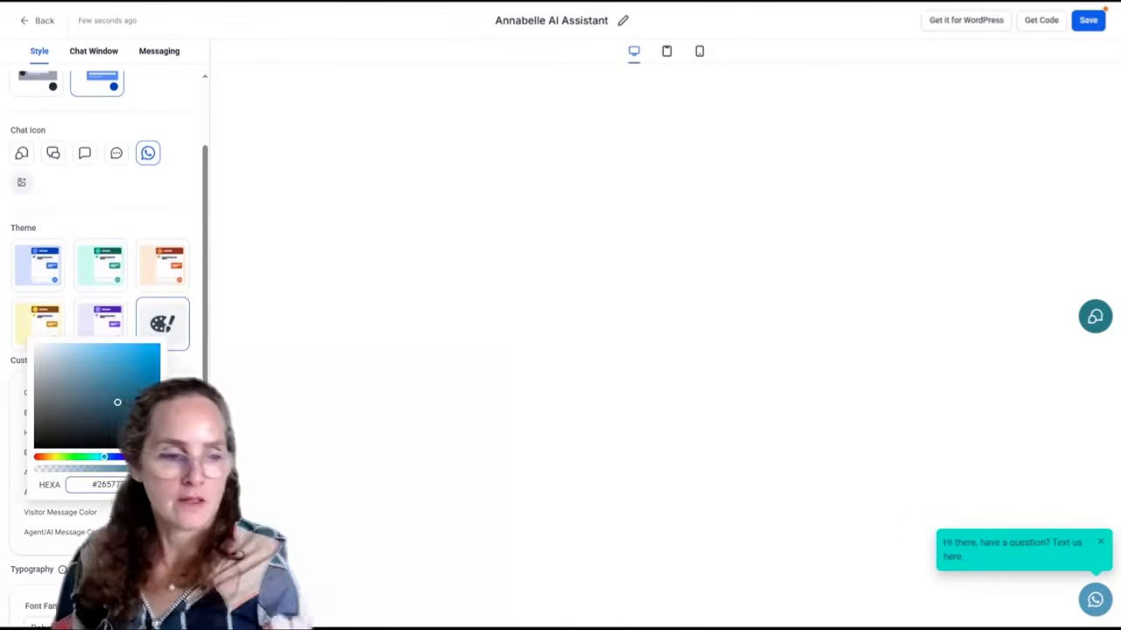
pyautogui.click(271, 470)
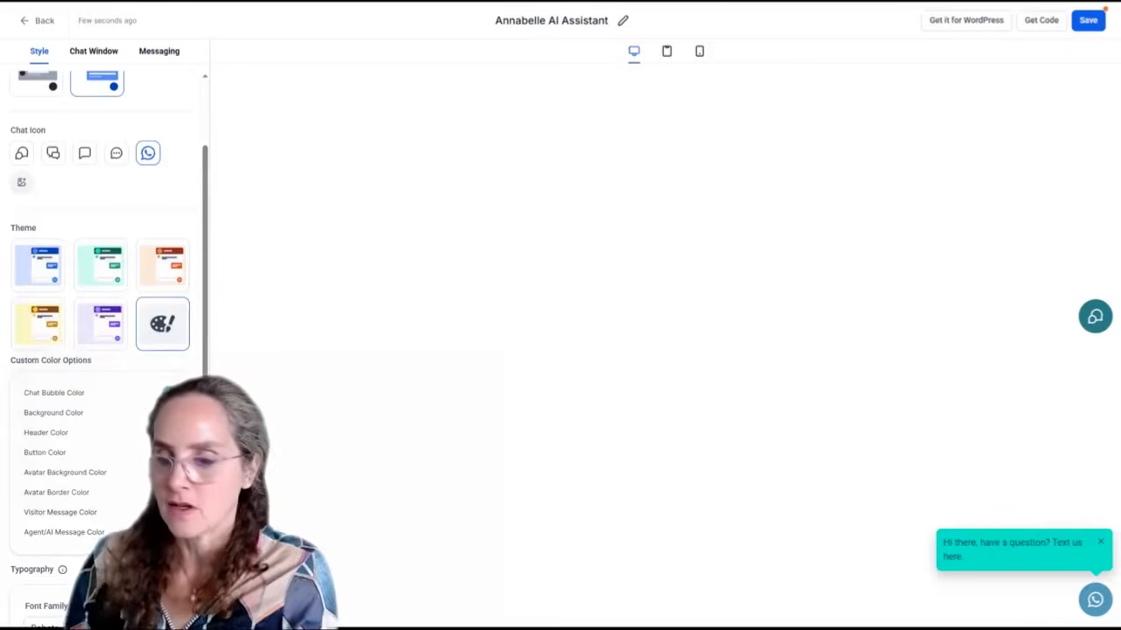
# Step: Open the chat window preview and set the custom theme's Avatar Border Color to #CEE7F1
pyautogui.click(1094, 600)
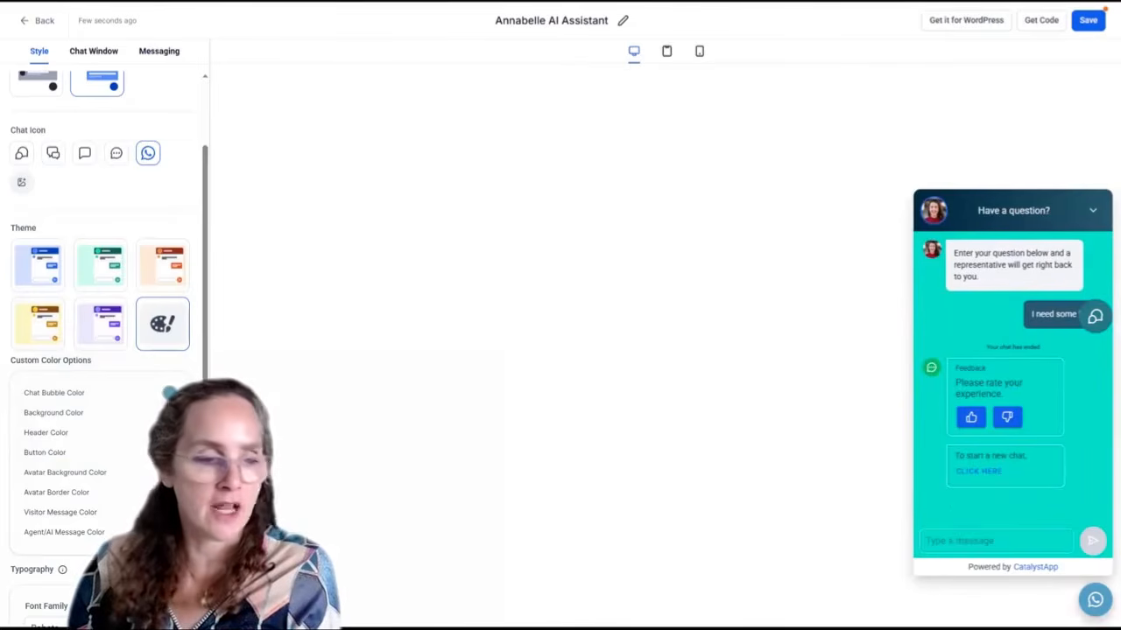
pyautogui.click(169, 392)
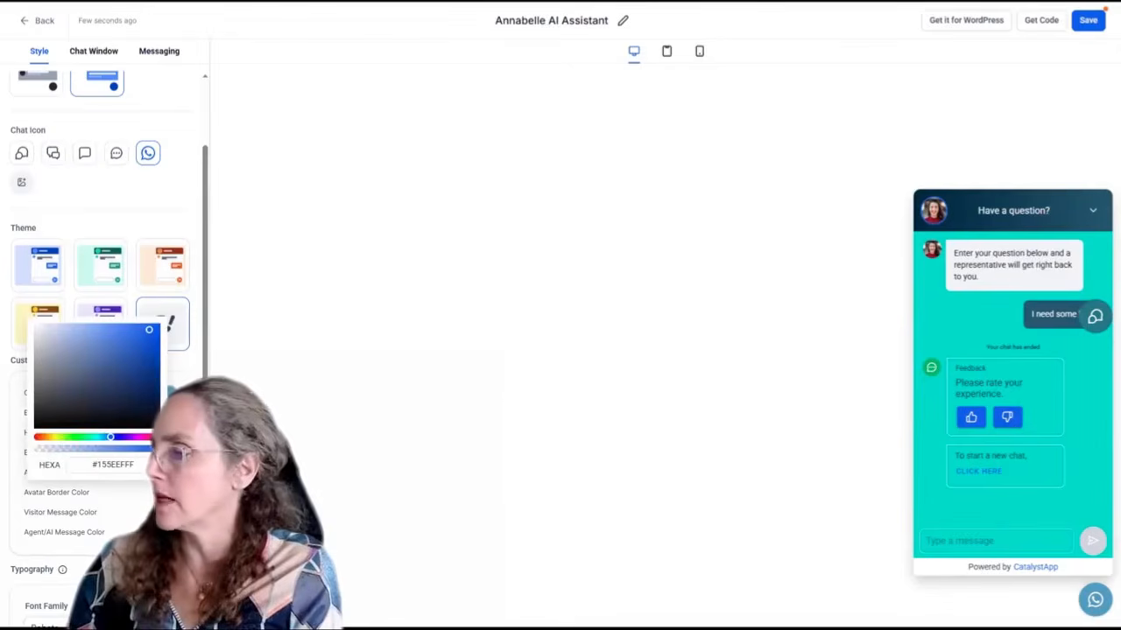
pyautogui.click(93, 465)
pyautogui.hotkey('ctrl', 'a')
pyautogui.hotkey('ctrl', 'v')
pyautogui.click(43, 480)
pyautogui.write('FF')
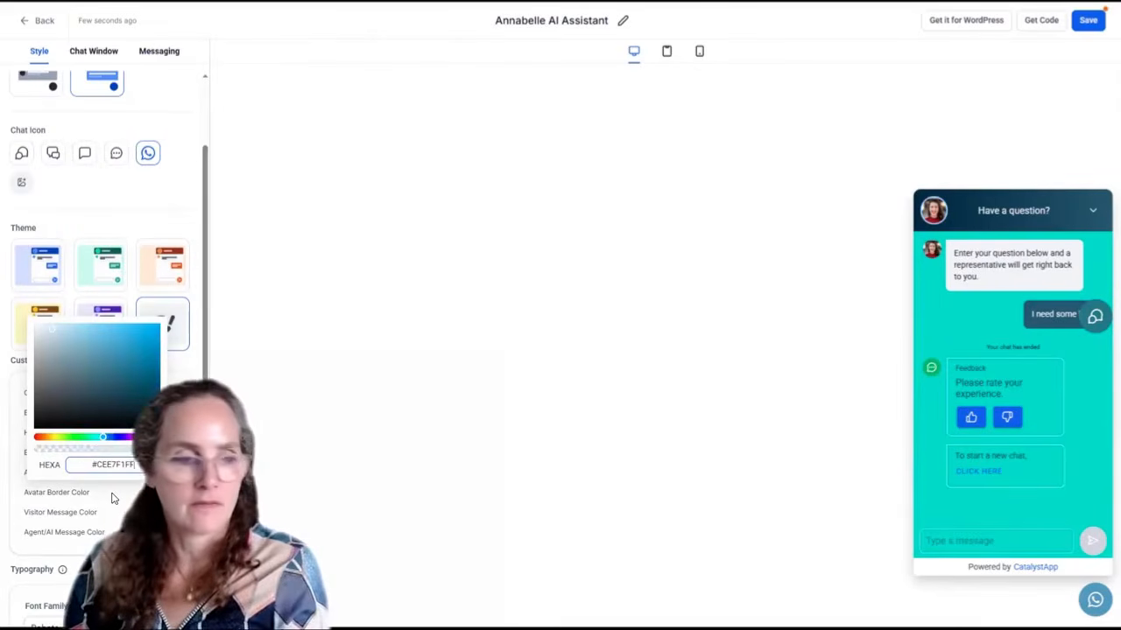
pyautogui.press('Return')
# Step: Look through the font families available for the widget's typography without choosing a different one
pyautogui.scroll(-2, 101, 351)
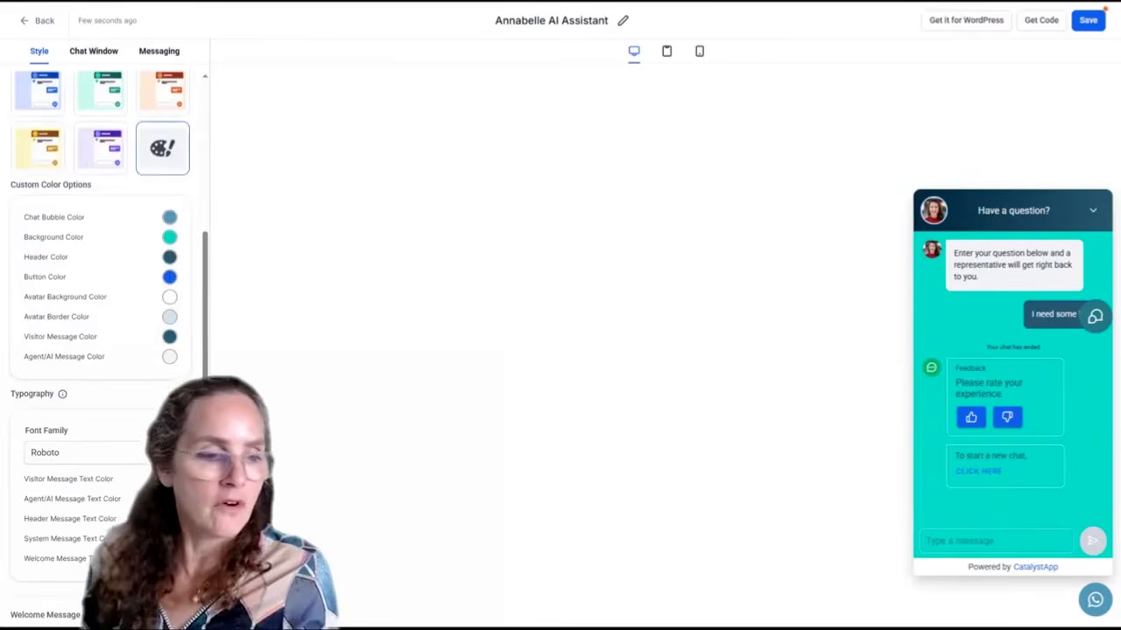
pyautogui.click(82, 453)
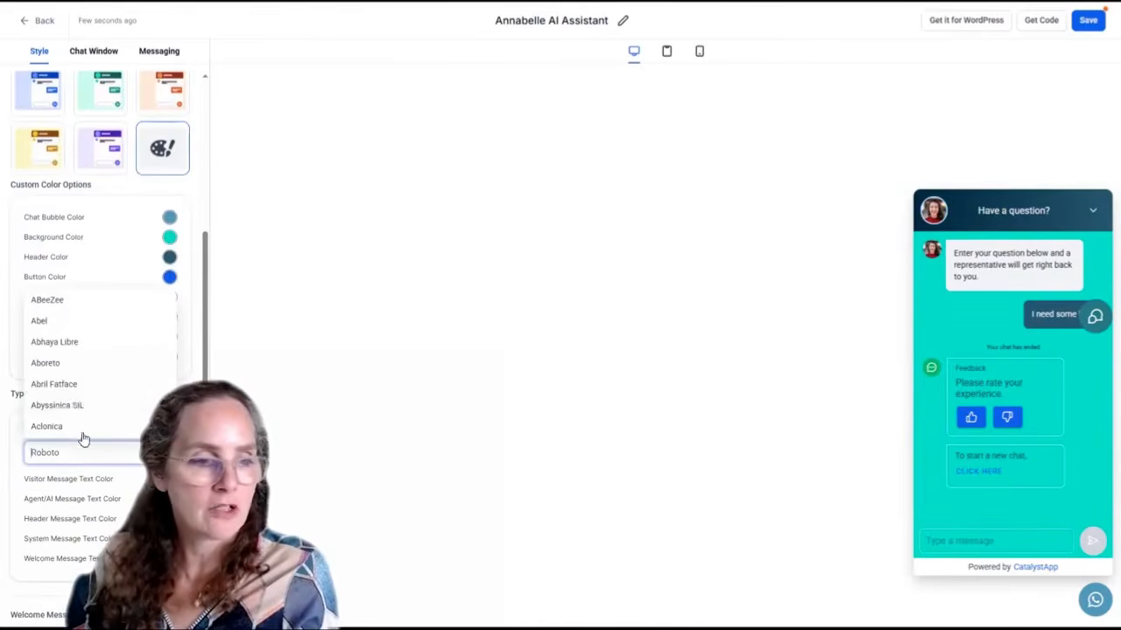
pyautogui.scroll(-1, 129, 470)
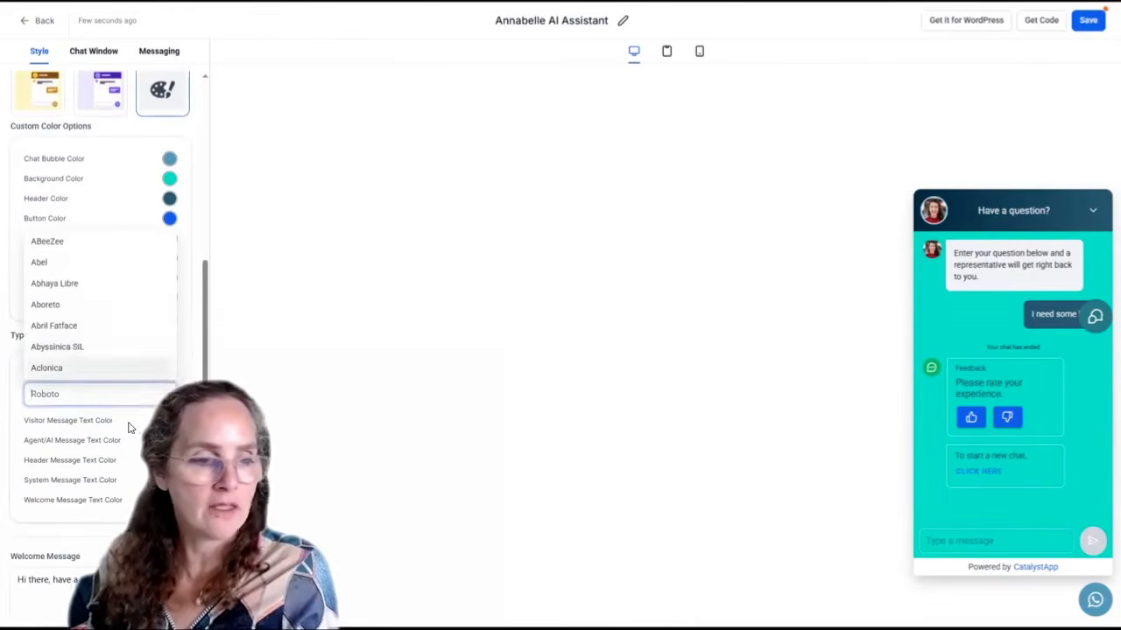
pyautogui.click(130, 428)
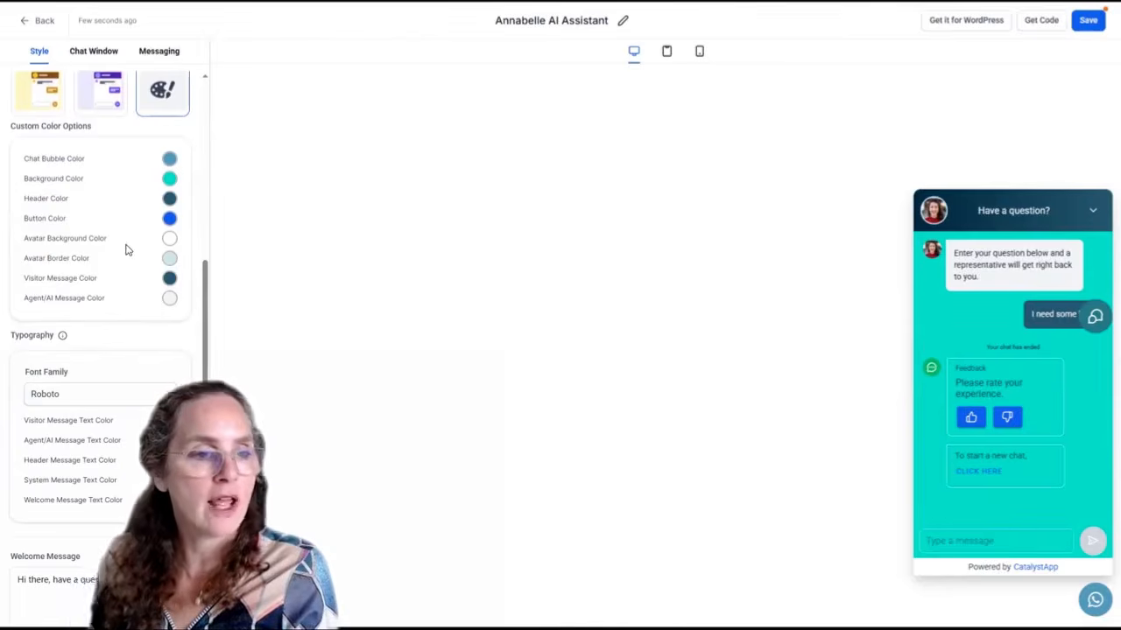
# Step: Set the custom theme's Agent/AI Message Color to #8AA4B2
pyautogui.click(170, 299)
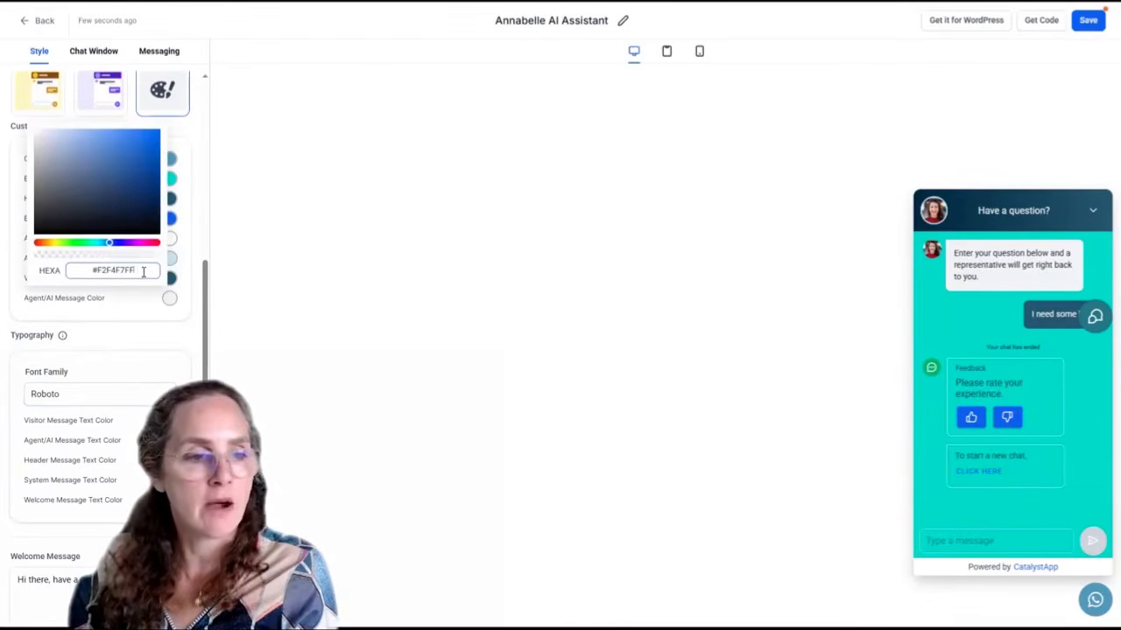
pyautogui.moveTo(145, 271); pyautogui.dragTo(66, 273)
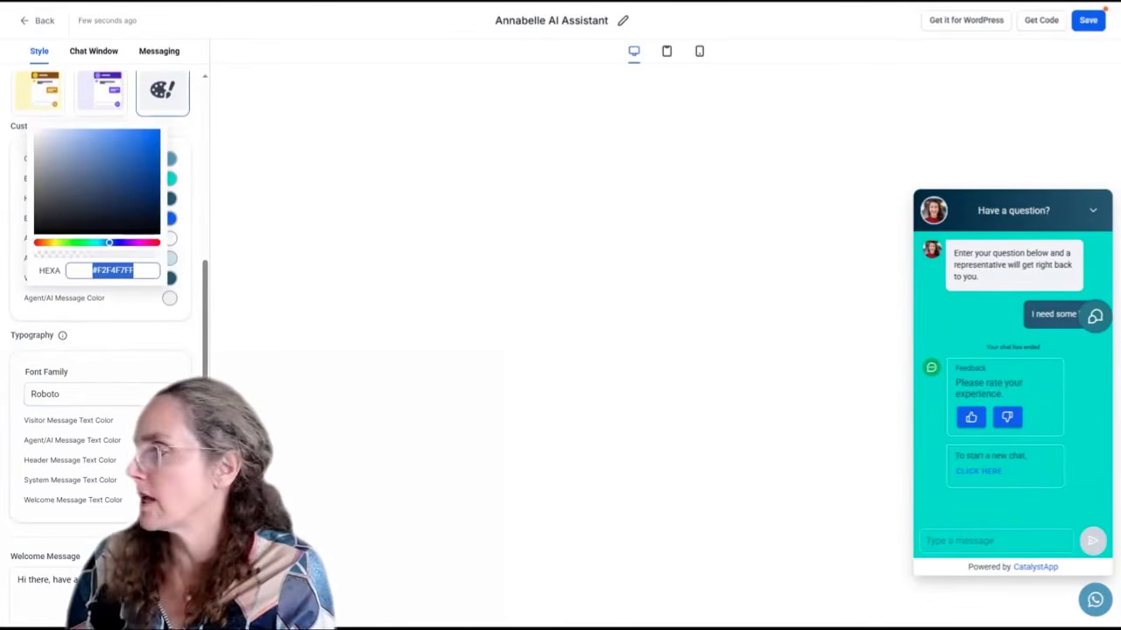
pyautogui.click(141, 270)
pyautogui.hotkey('ctrl', 'a')
pyautogui.write('#8AA4B2')
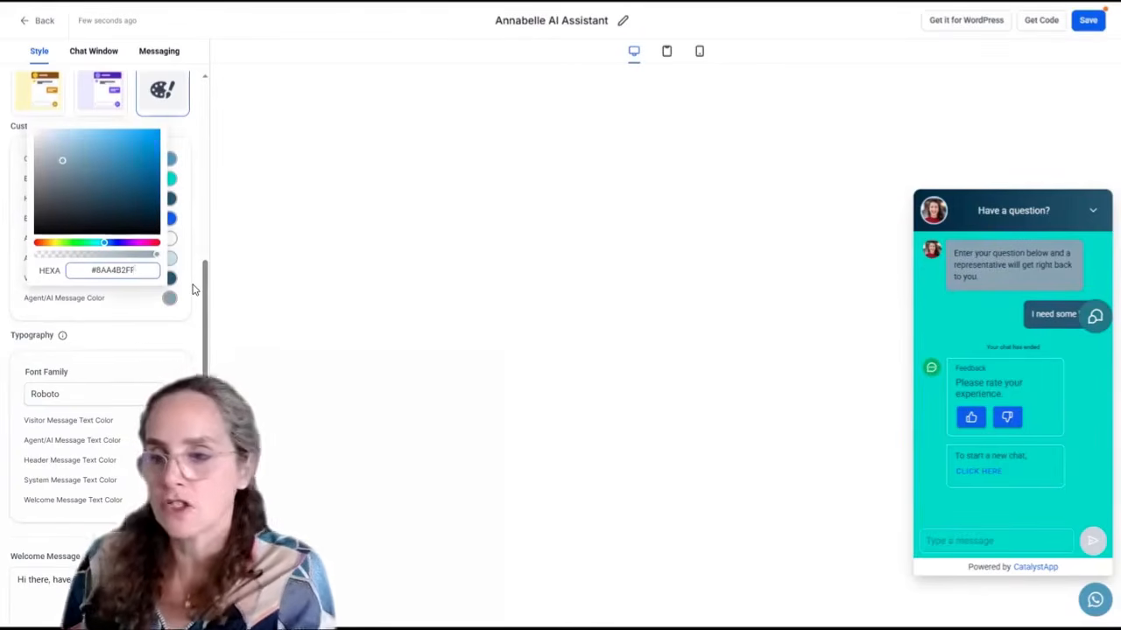
pyautogui.click(119, 300)
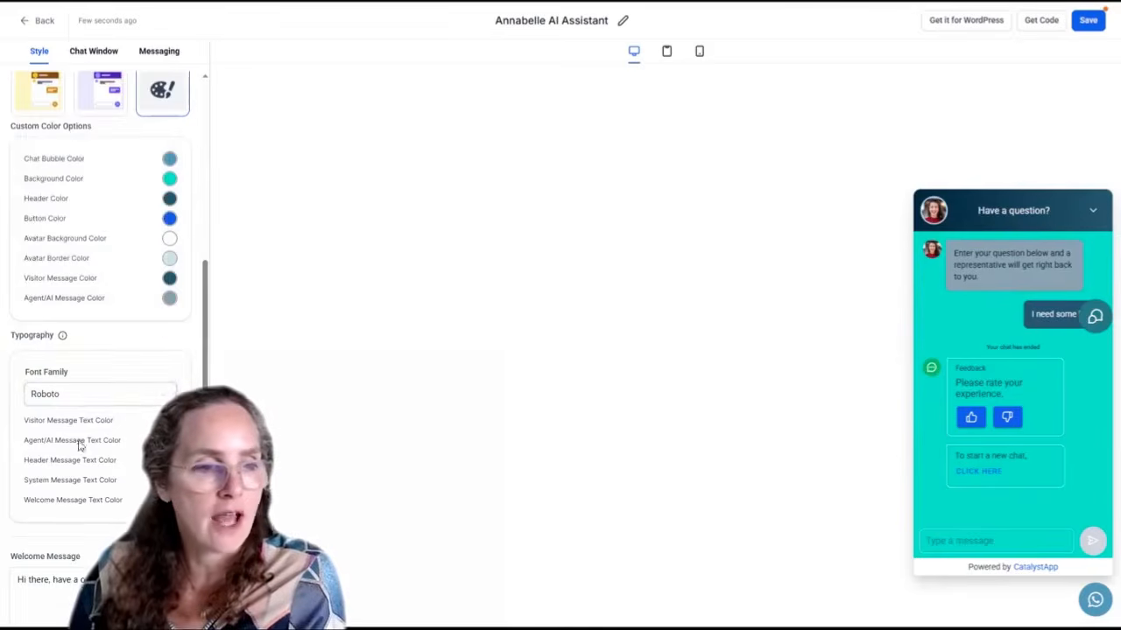
# Step: Replace the welcome message with "Annabelle is here to assist you" and check it in the collapsed widget preview
pyautogui.scroll(-2, 87, 464)
pyautogui.moveTo(149, 422); pyautogui.dragTo(18, 426)
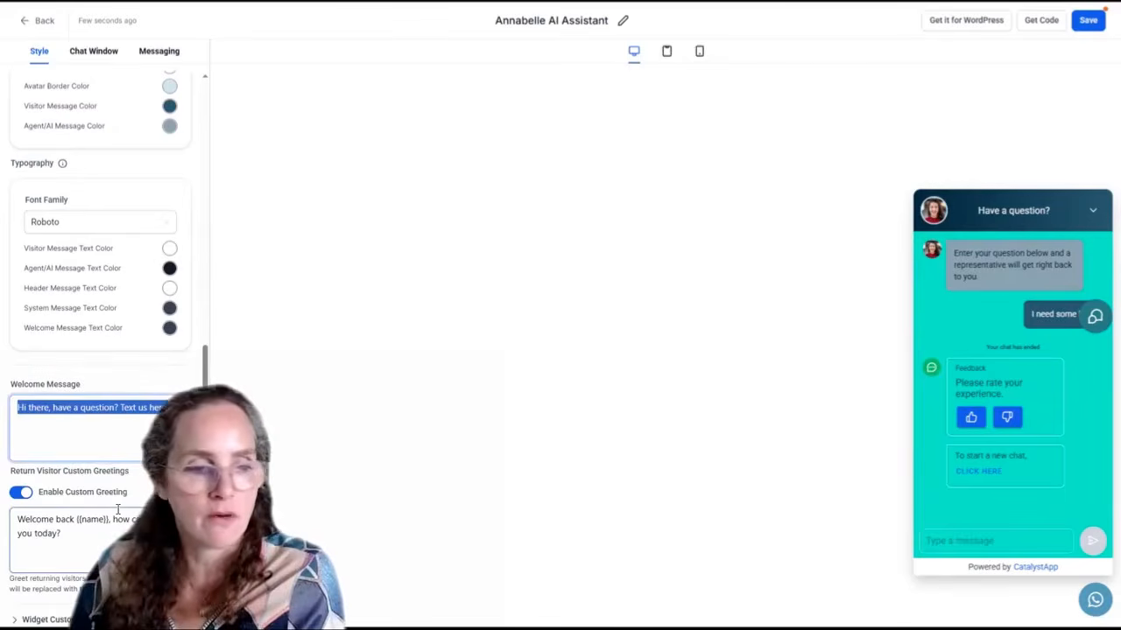
pyautogui.write('Anna')
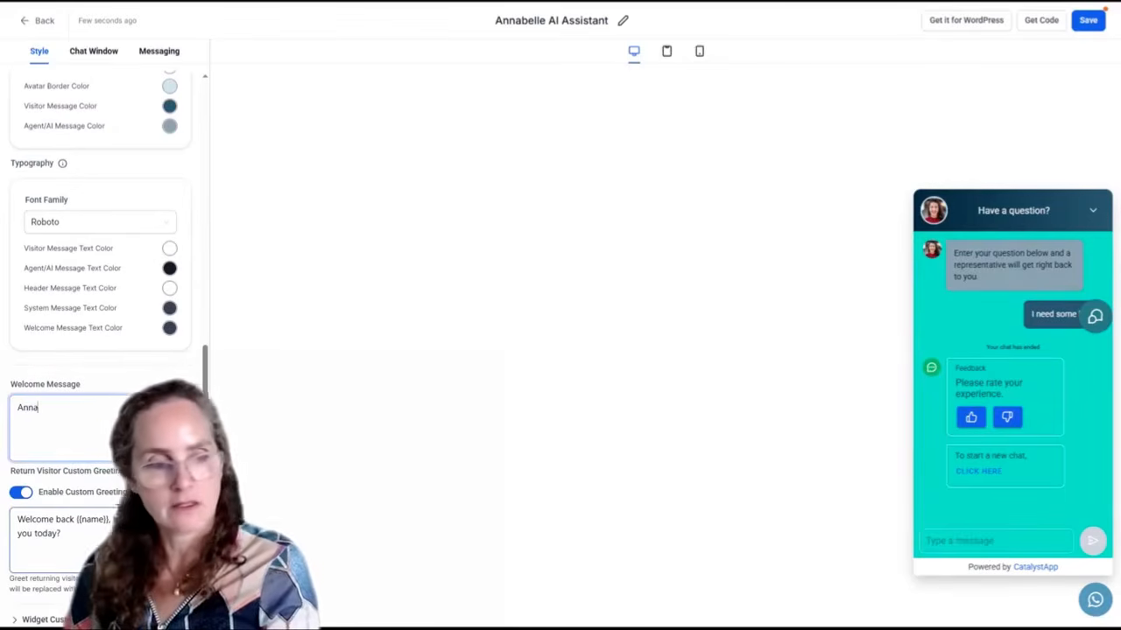
pyautogui.write('belle is here to assist you')
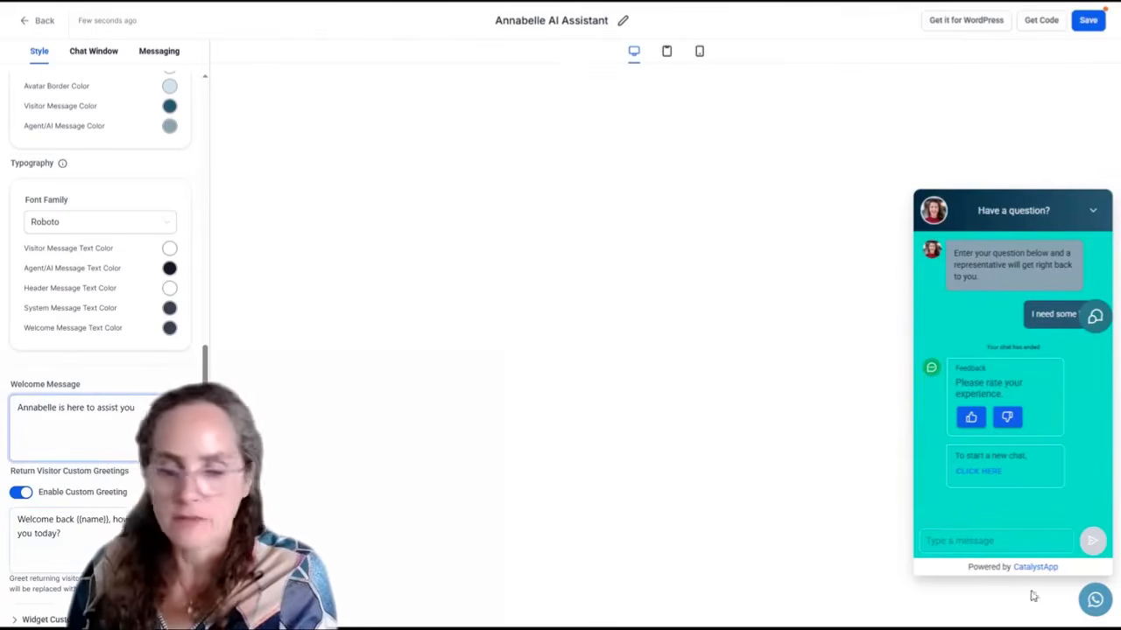
pyautogui.click(1093, 212)
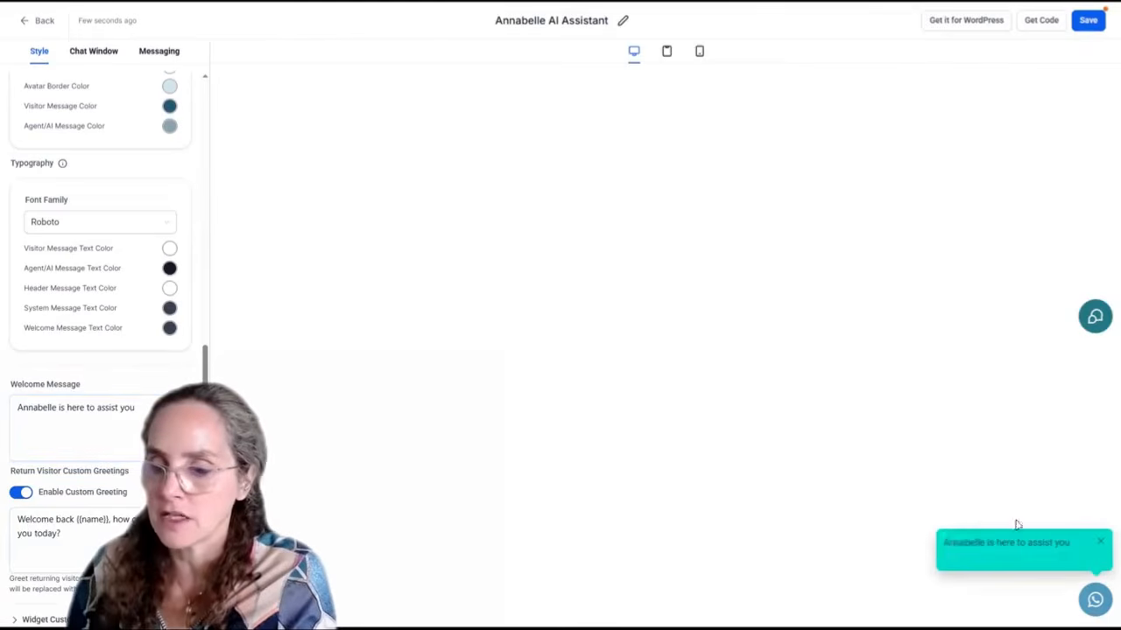
pyautogui.moveTo(943, 542); pyautogui.dragTo(1050, 544)
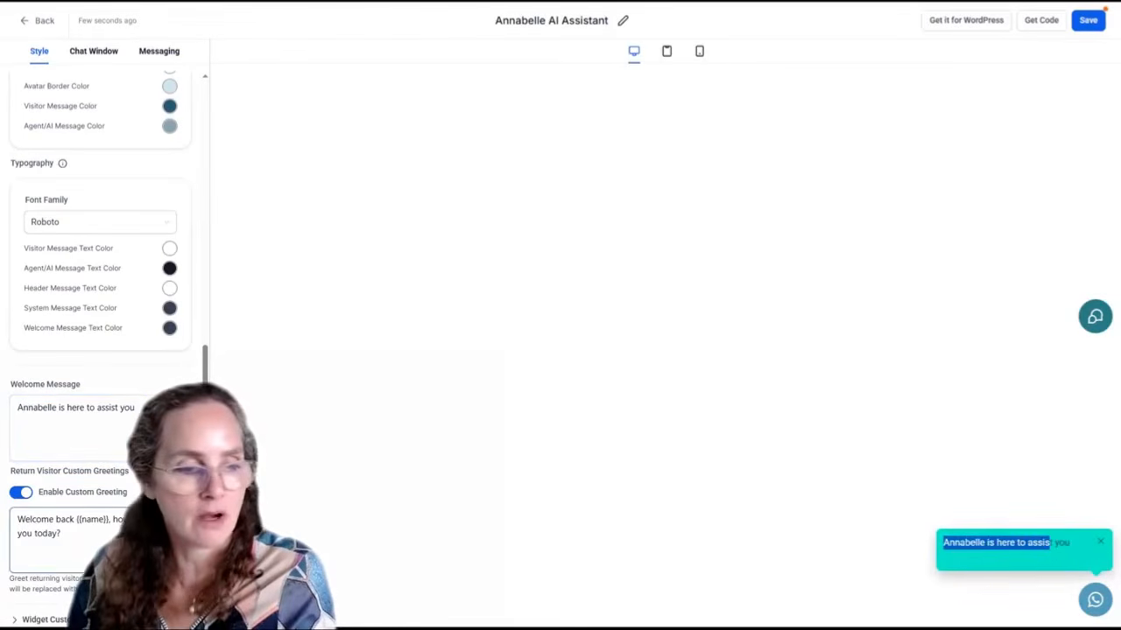
# Step: Review the return visitor greeting and the media storage for replacing the avatar image under Widget Customization, keeping the current avatar
pyautogui.tripleClick(87, 541)
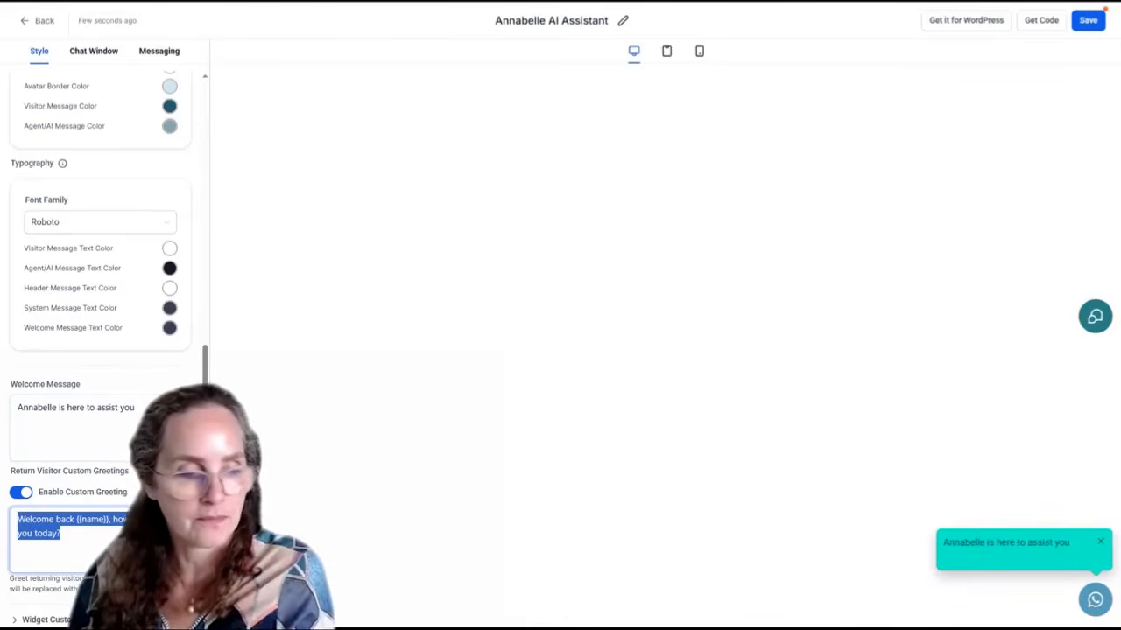
pyautogui.click(53, 619)
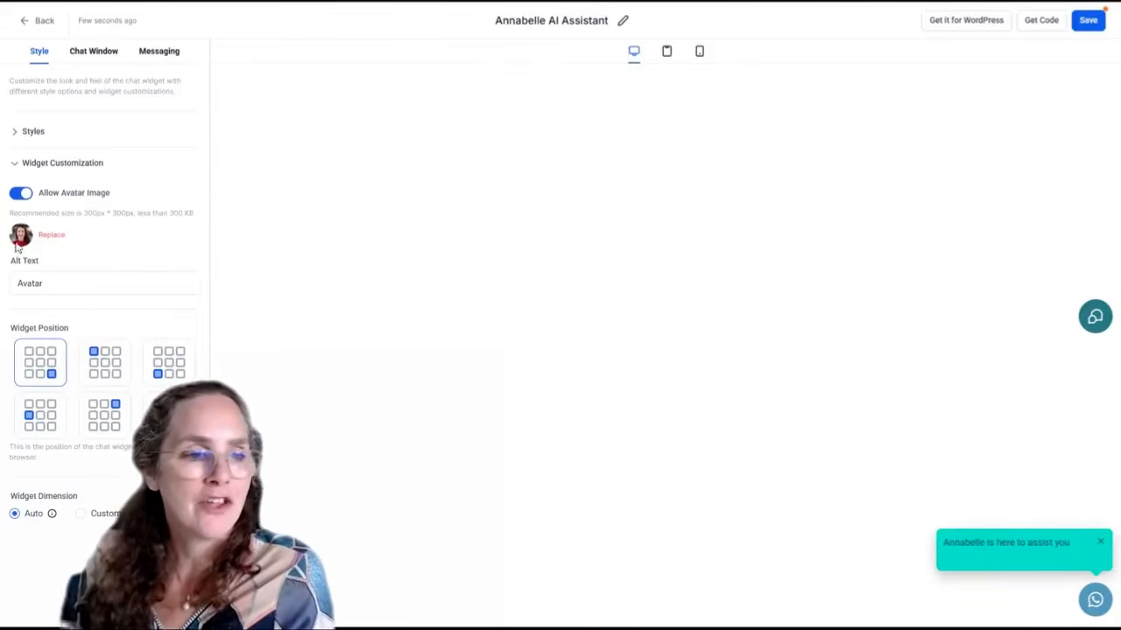
pyautogui.click(41, 238)
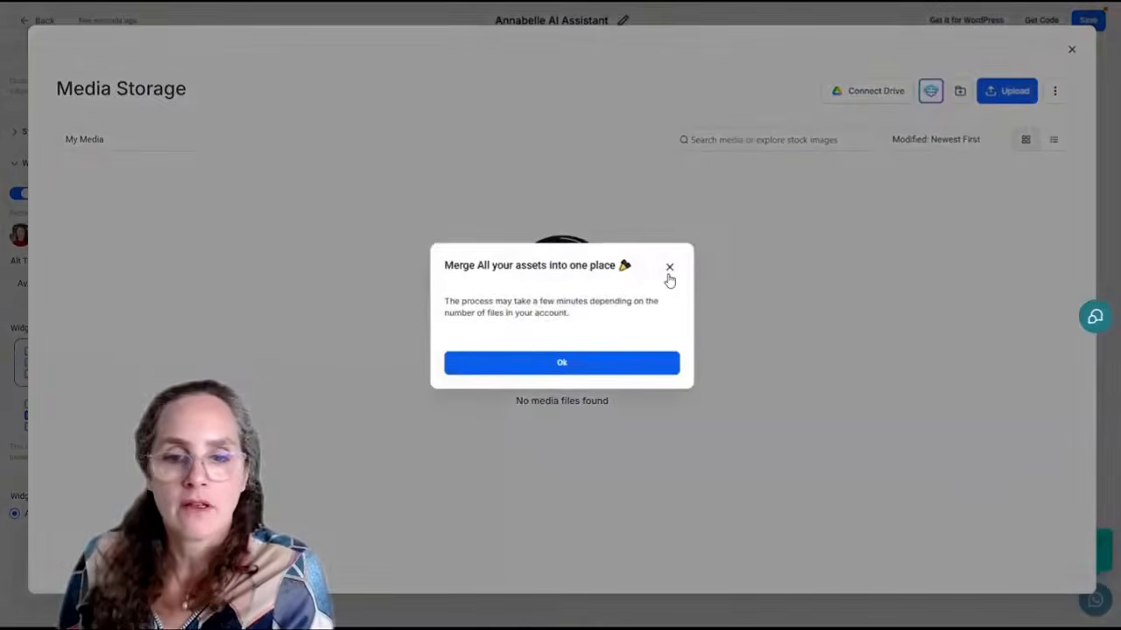
pyautogui.click(669, 268)
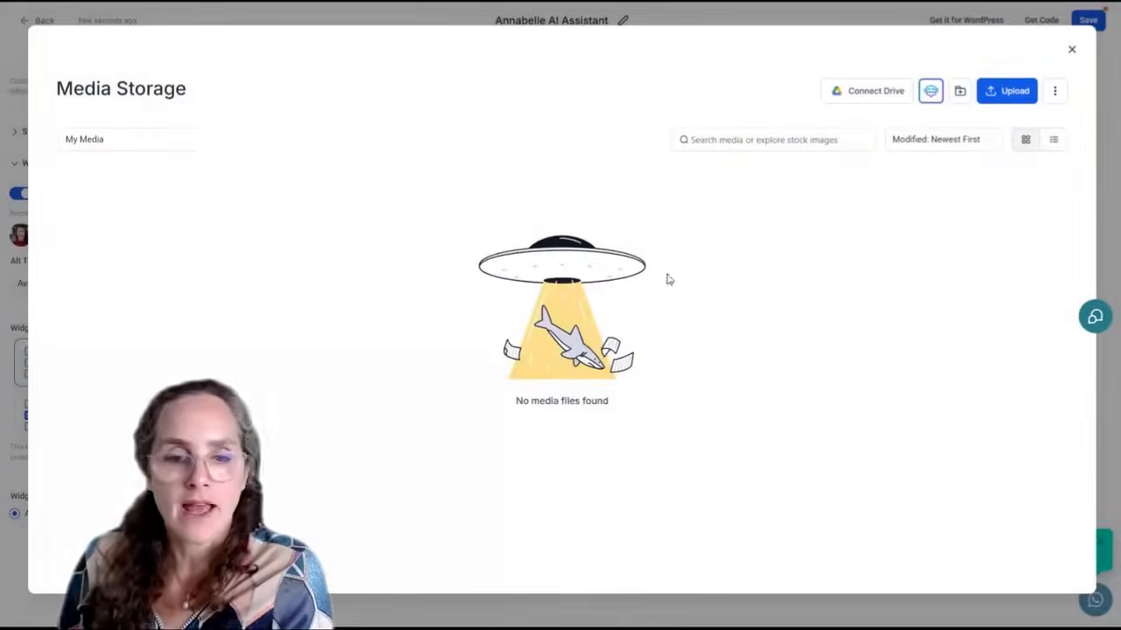
pyautogui.click(1075, 52)
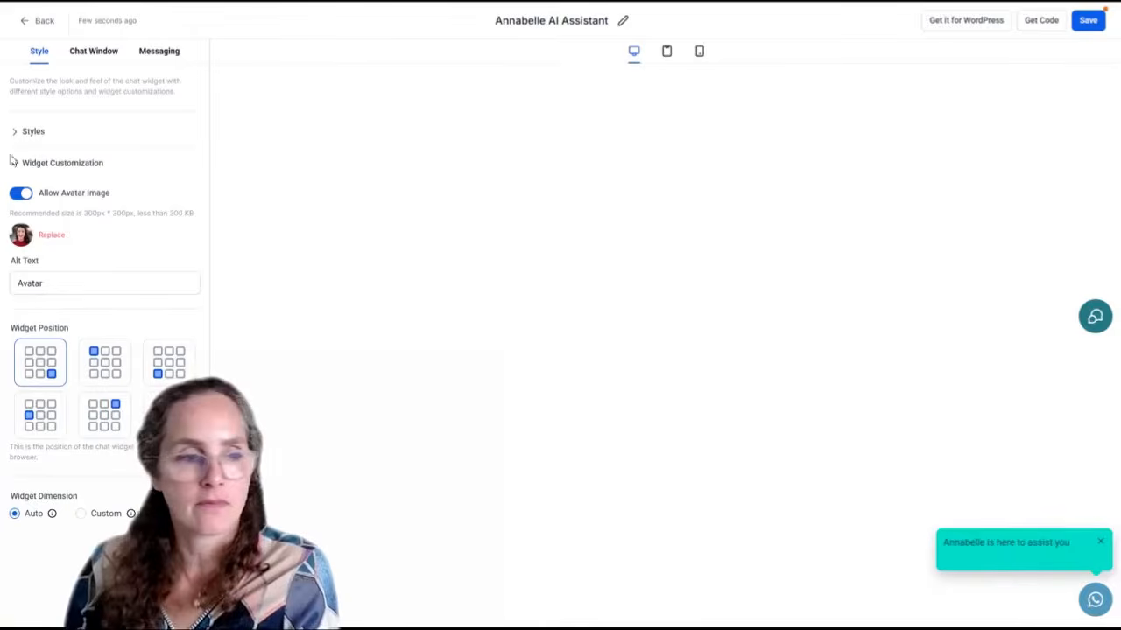
# Step: Try the bottom-left, top-right and middle-right widget positions in the preview and return to the bottom-right position
pyautogui.click(1024, 559)
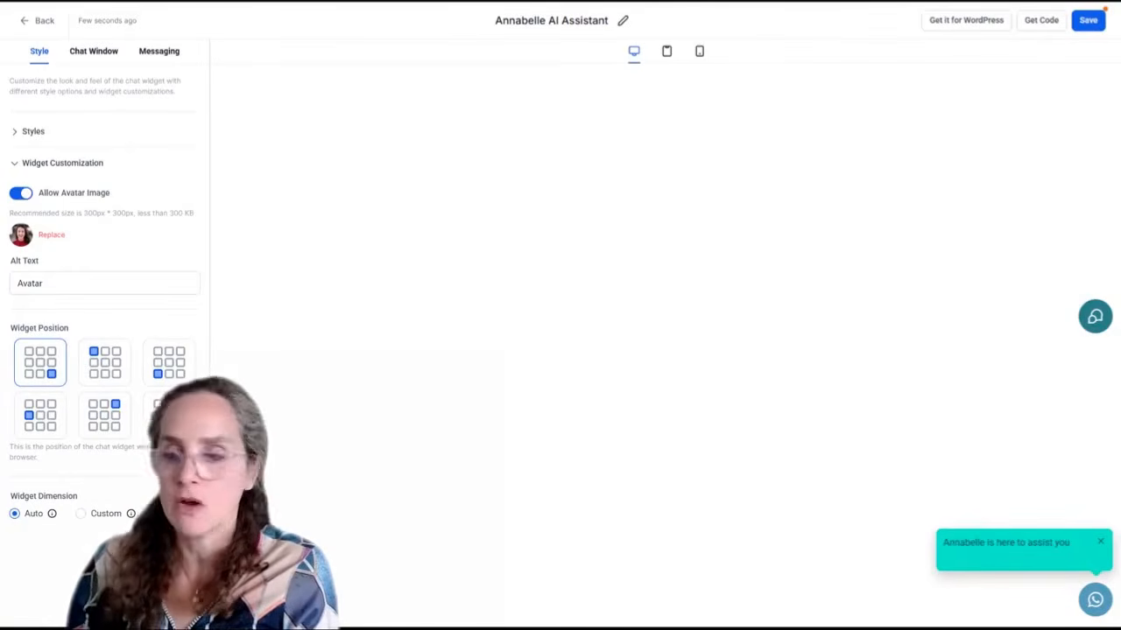
pyautogui.click(166, 376)
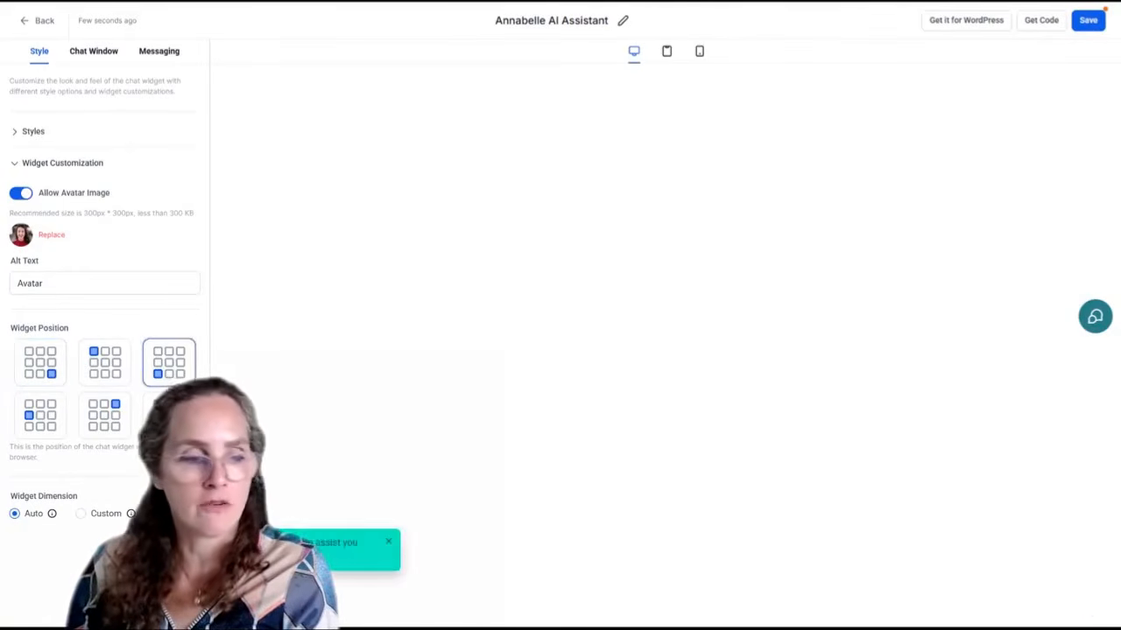
pyautogui.click(98, 418)
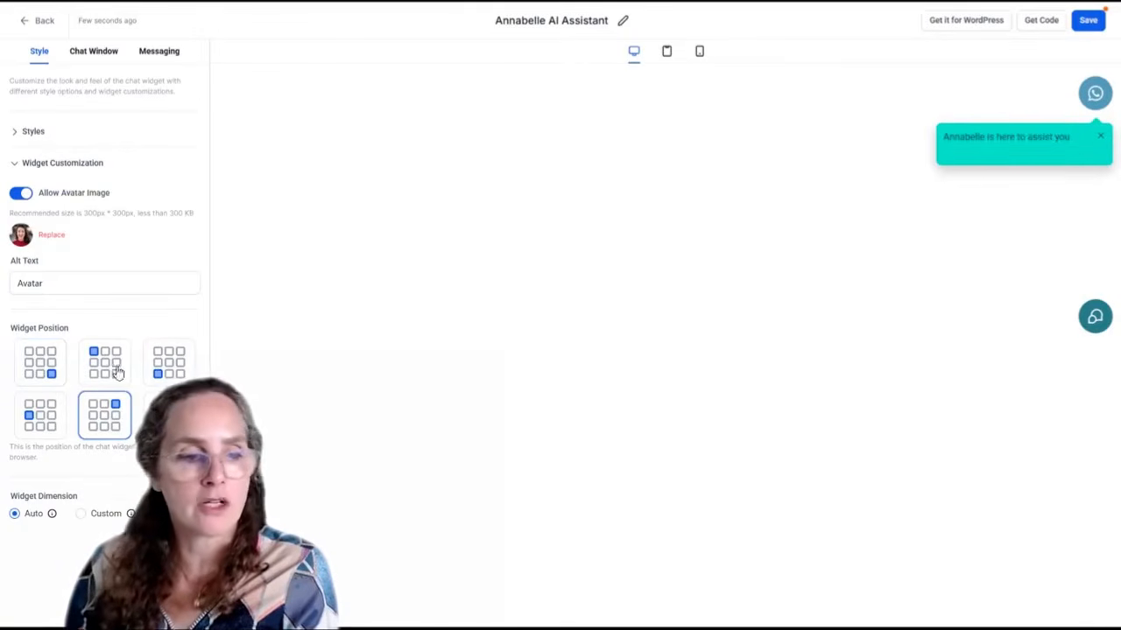
pyautogui.click(49, 365)
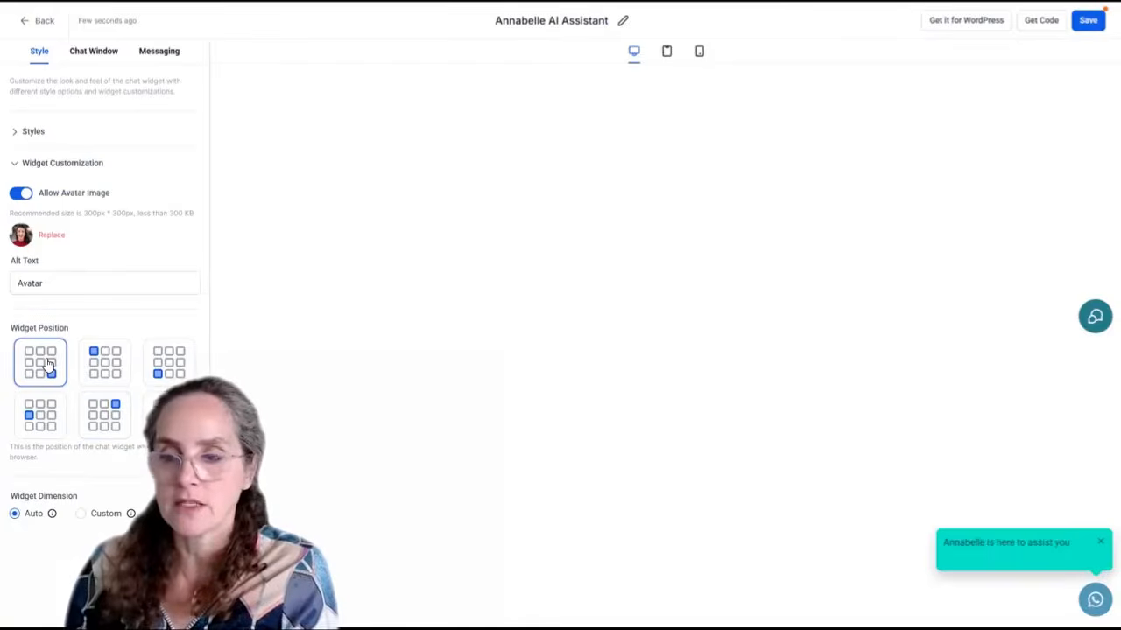
pyautogui.click(169, 414)
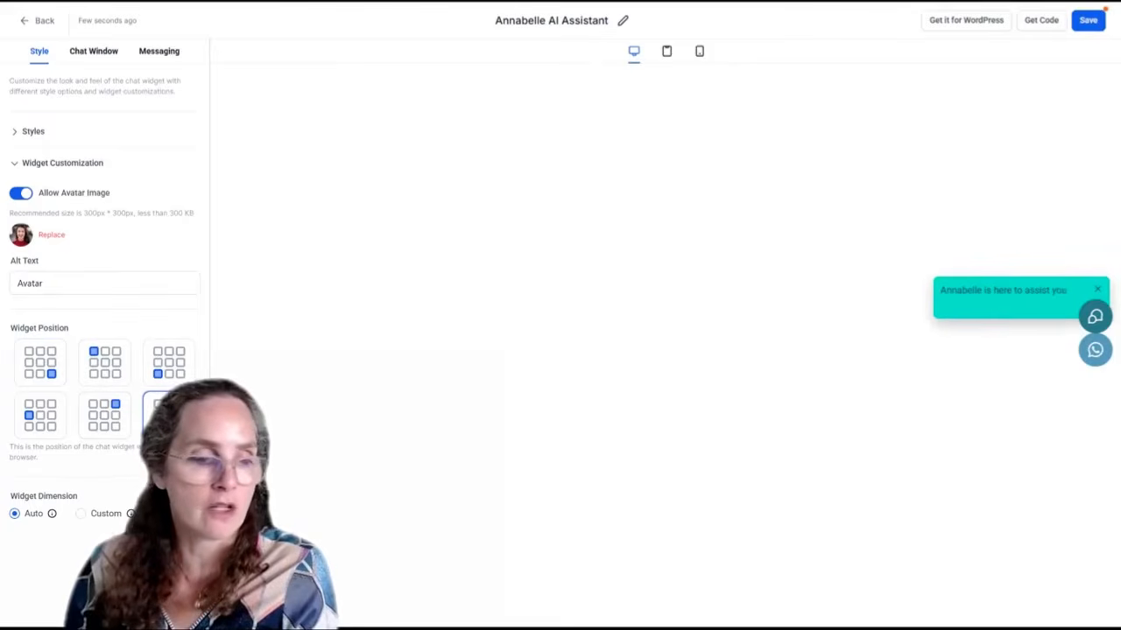
pyautogui.click(58, 377)
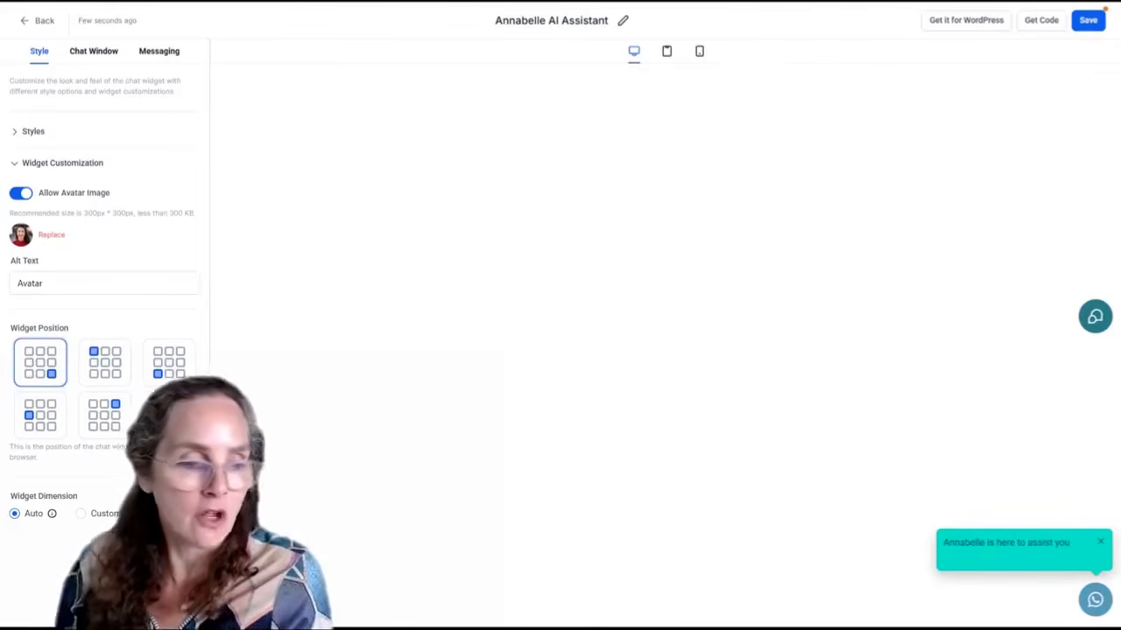
pyautogui.moveTo(52, 517)
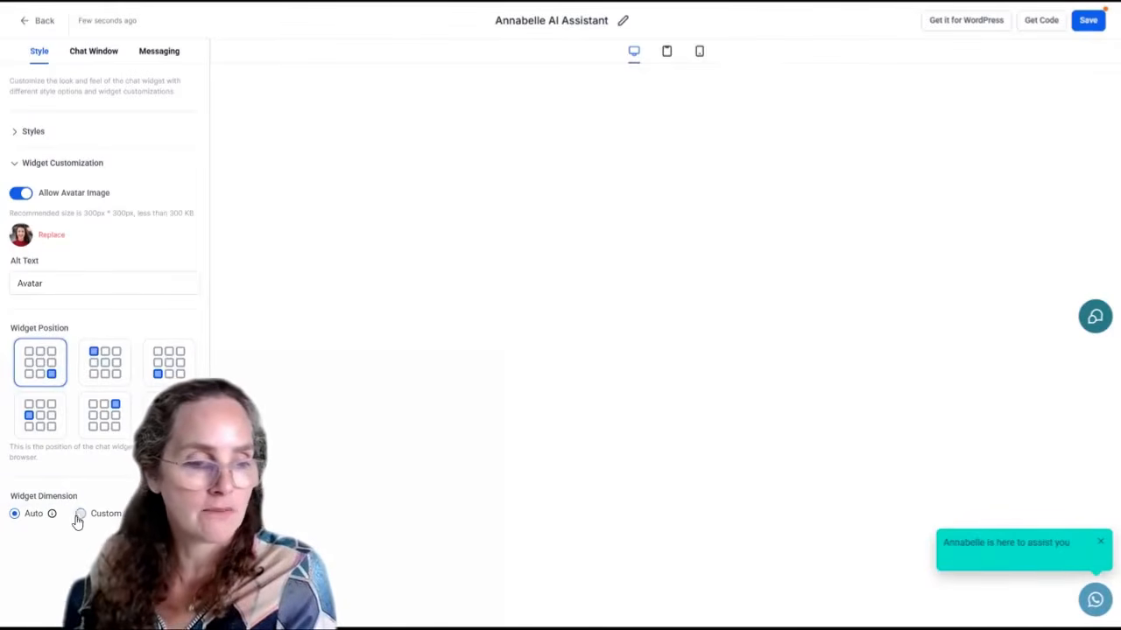
pyautogui.click(80, 515)
pyautogui.moveTo(64, 543); pyautogui.dragTo(7, 551)
pyautogui.click(18, 550)
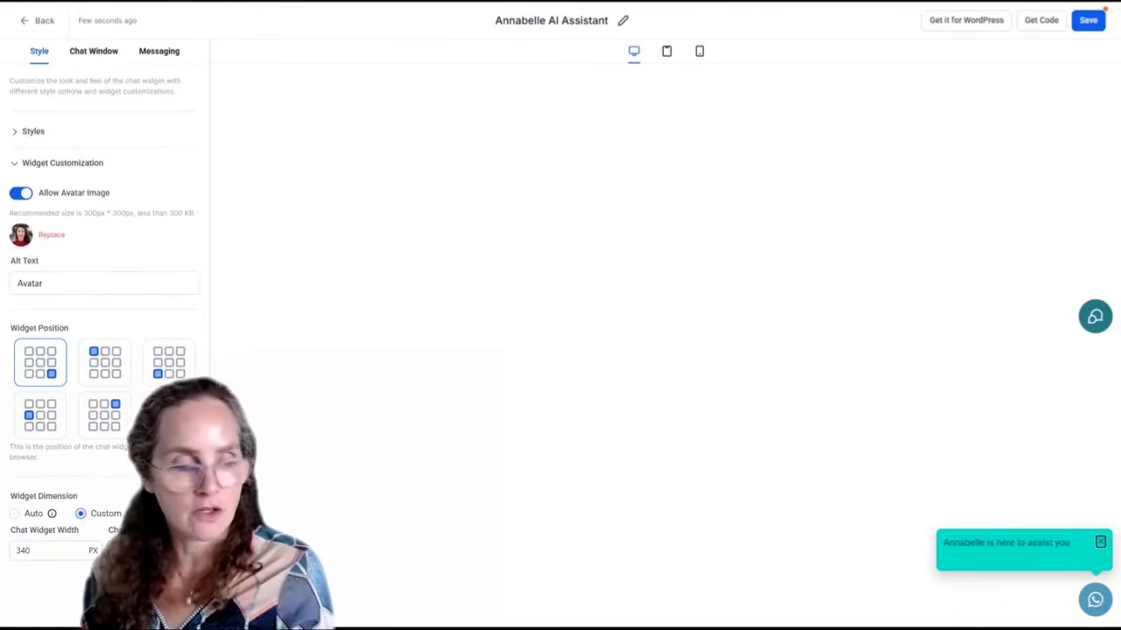
pyautogui.click(14, 513)
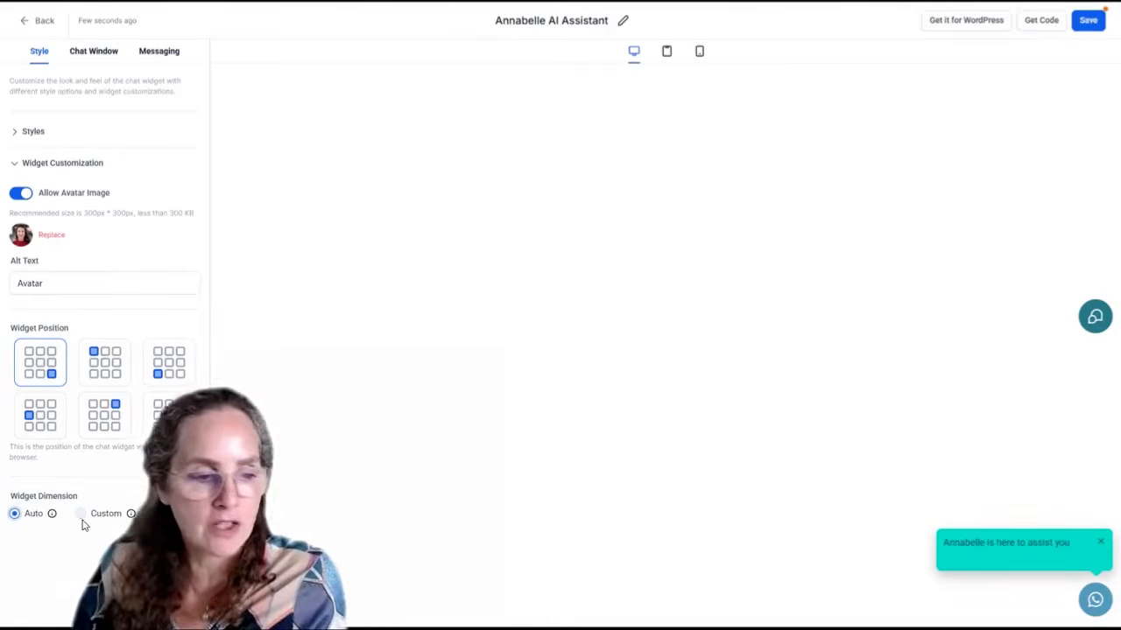
# Step: Open the chat window preview, set the widget dimension to Custom with a width of 400 px, and collapse the Widget Customization settings
pyautogui.click(1085, 598)
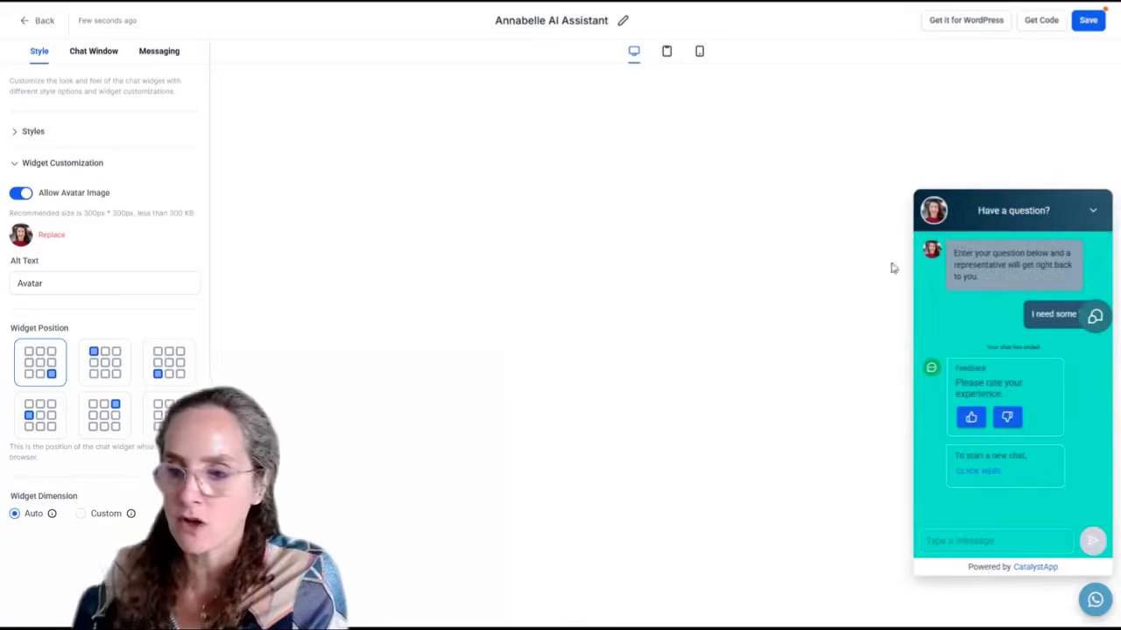
pyautogui.click(80, 514)
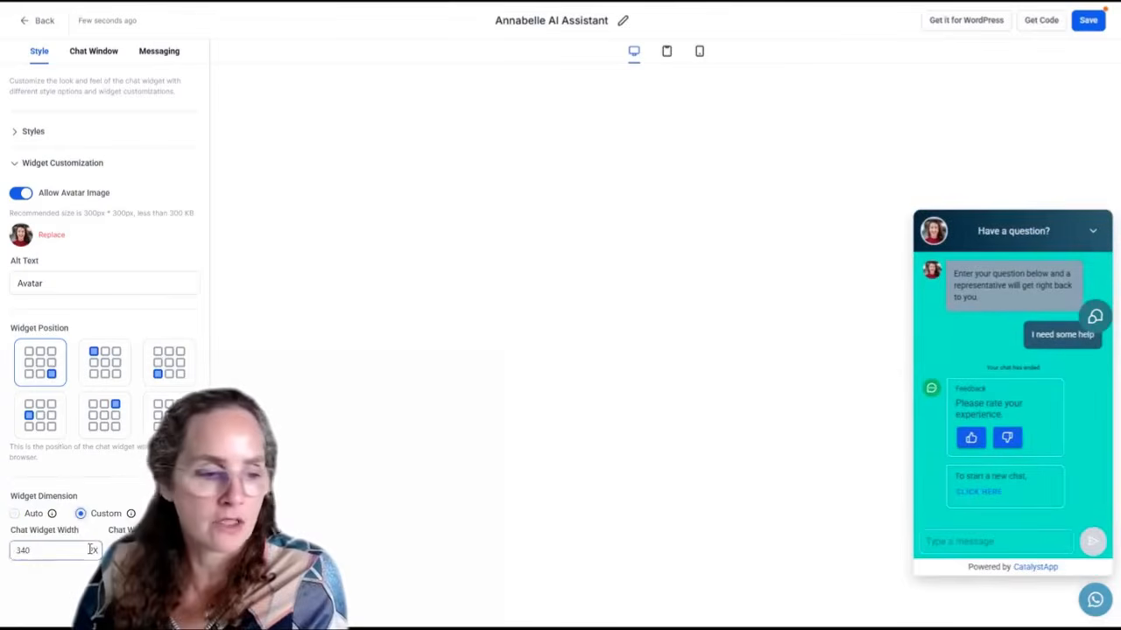
pyautogui.doubleClick(69, 549)
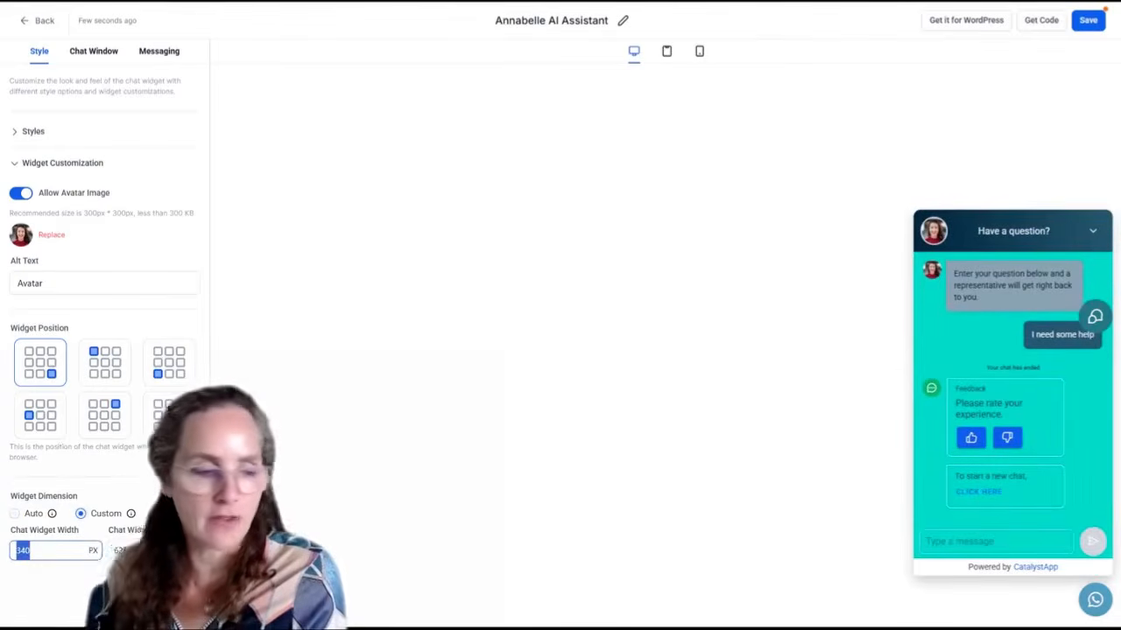
pyautogui.write('400')
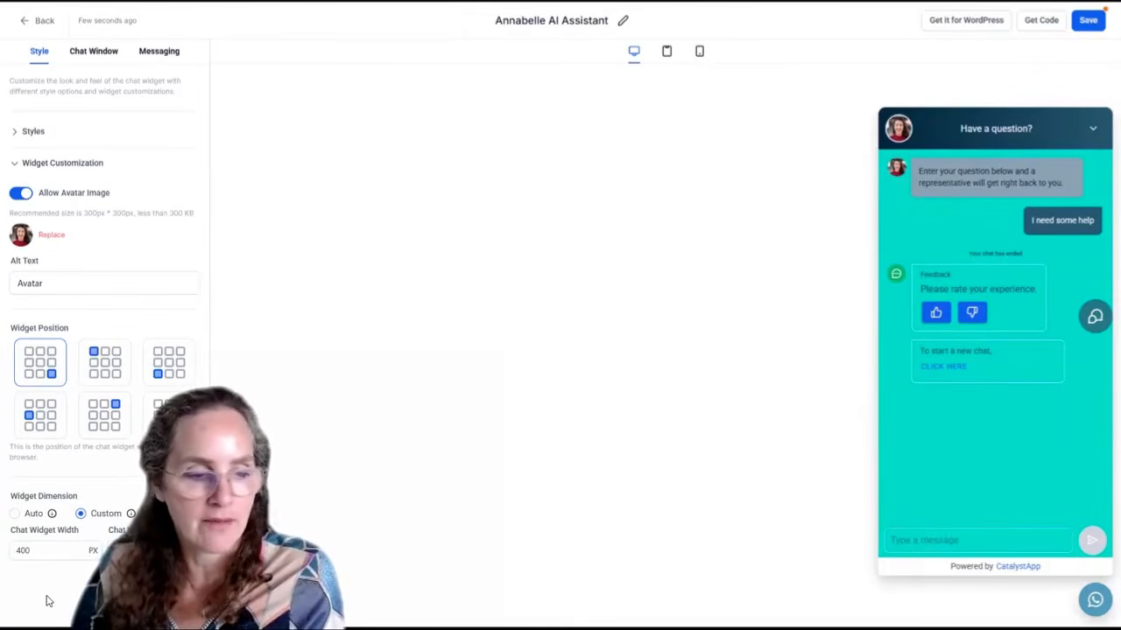
pyautogui.click(15, 164)
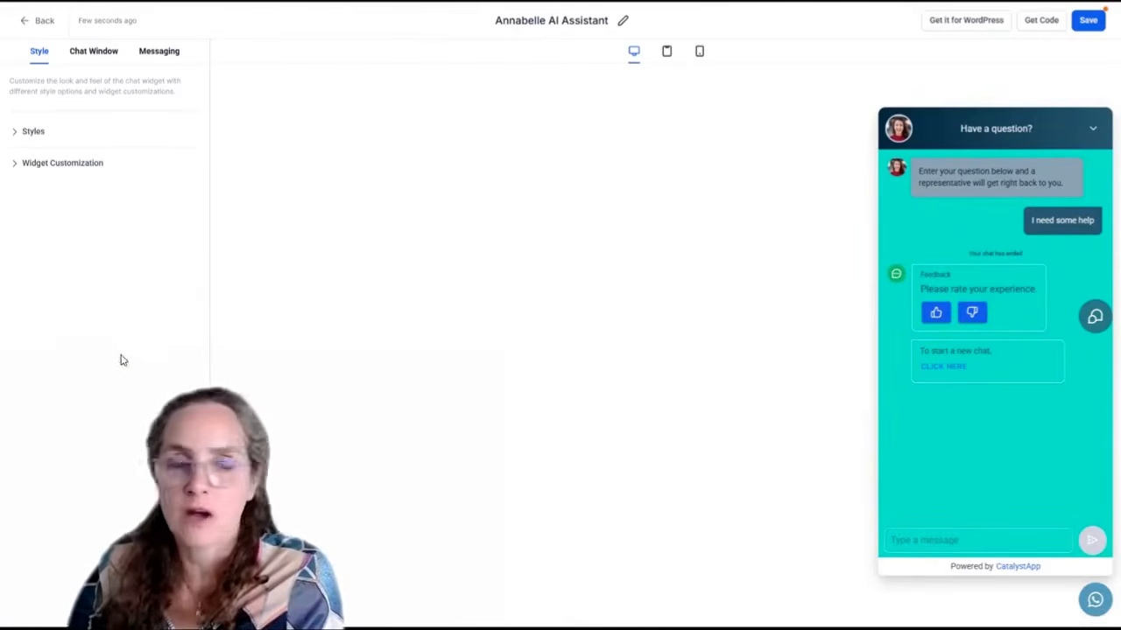
# Step: Open the chat window's title and intro settings and set the title to "Annabelle Is Your AI Assistant Here to Help"
pyautogui.click(88, 60)
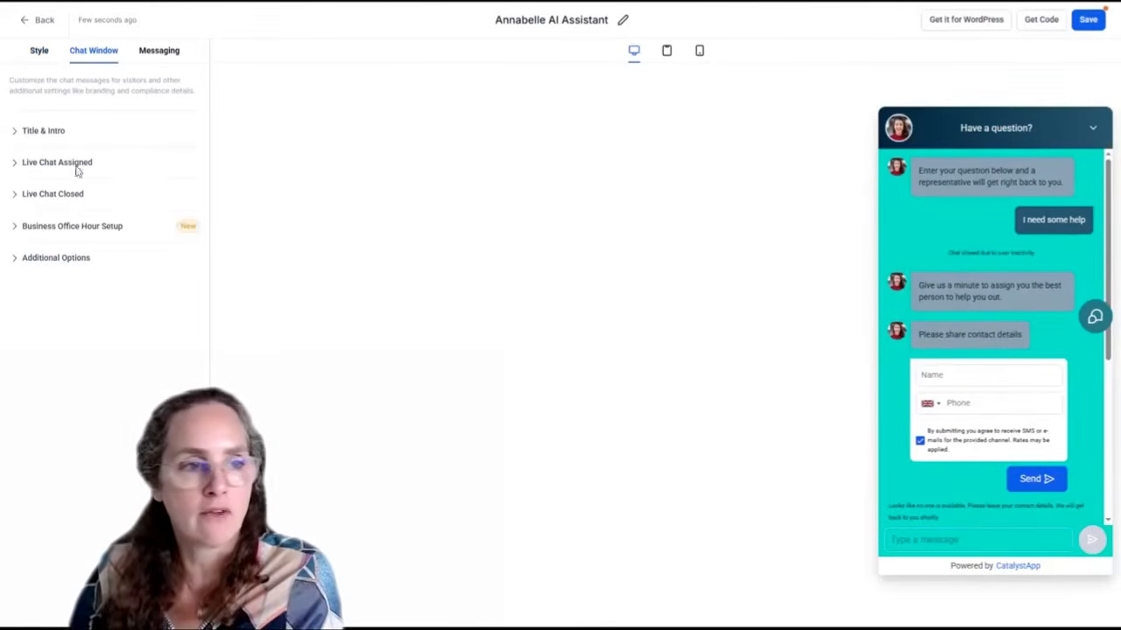
pyautogui.click(50, 135)
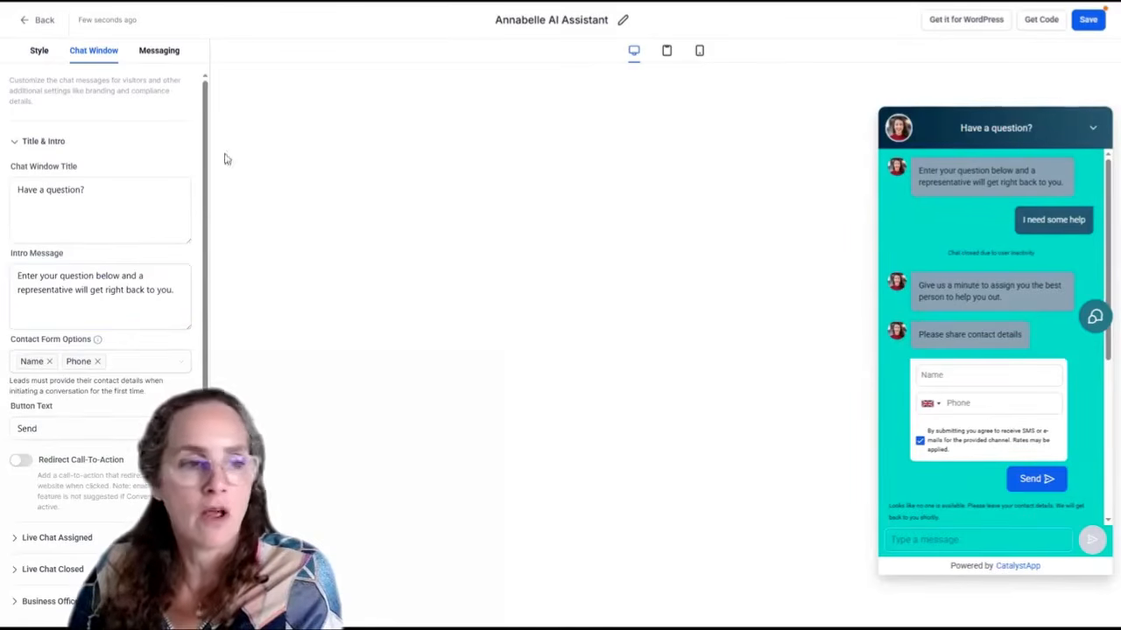
pyautogui.tripleClick(28, 201)
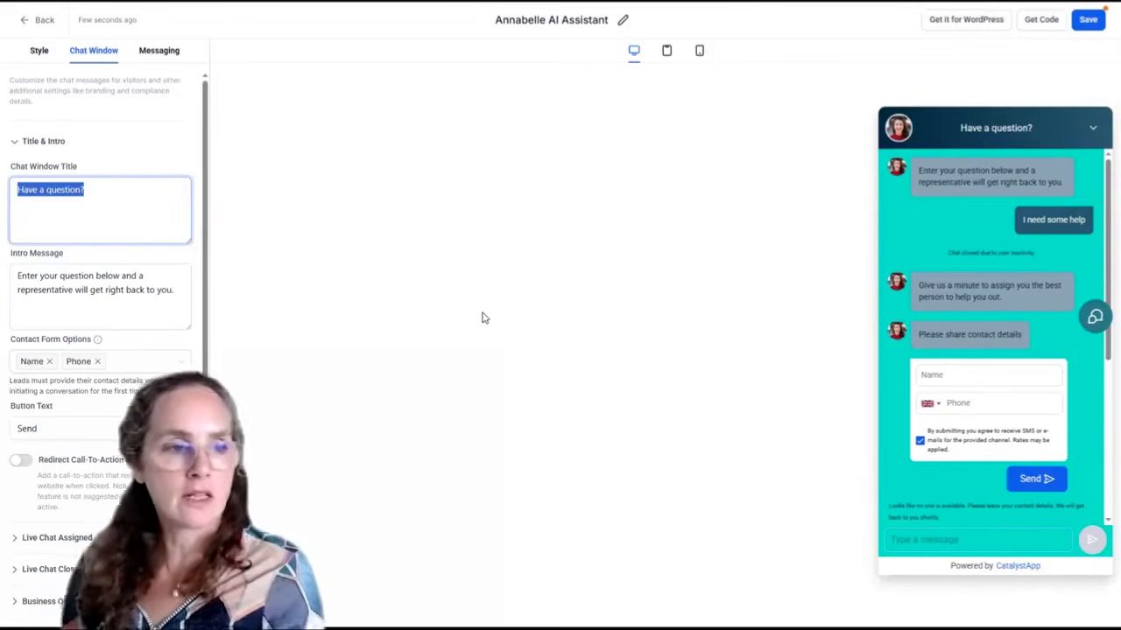
pyautogui.write('Annabelle Is Your AI Assistant Here to Help')
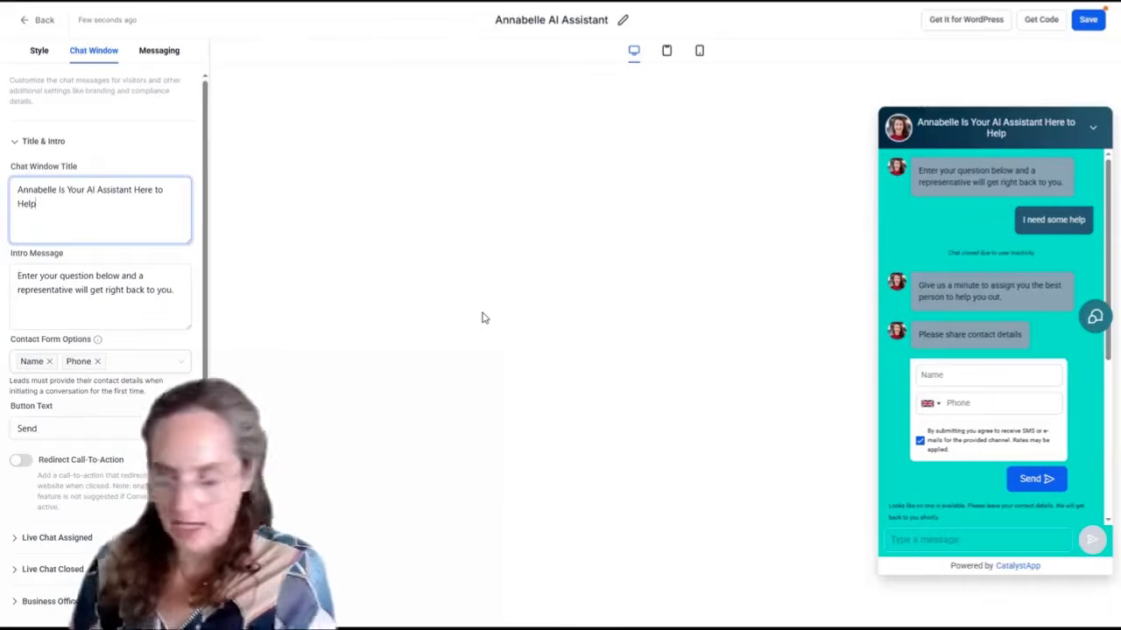
# Step: Change the intro message to "Enter your question below and Annabelle will capture your enquiry"
pyautogui.click(171, 291)
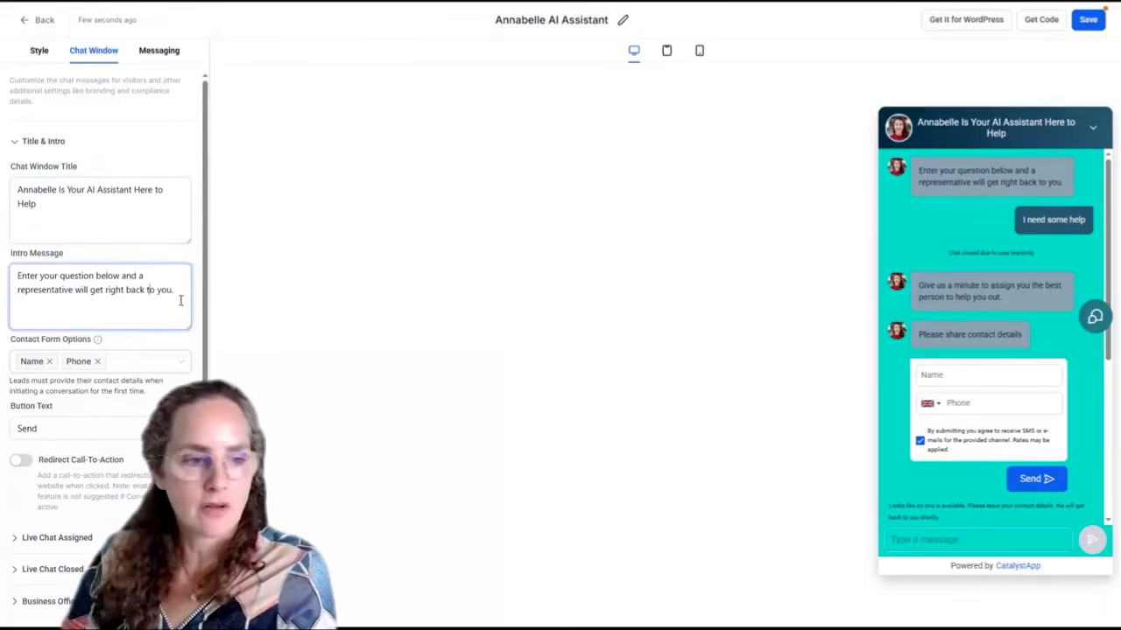
pyautogui.moveTo(179, 290); pyautogui.dragTo(6, 273)
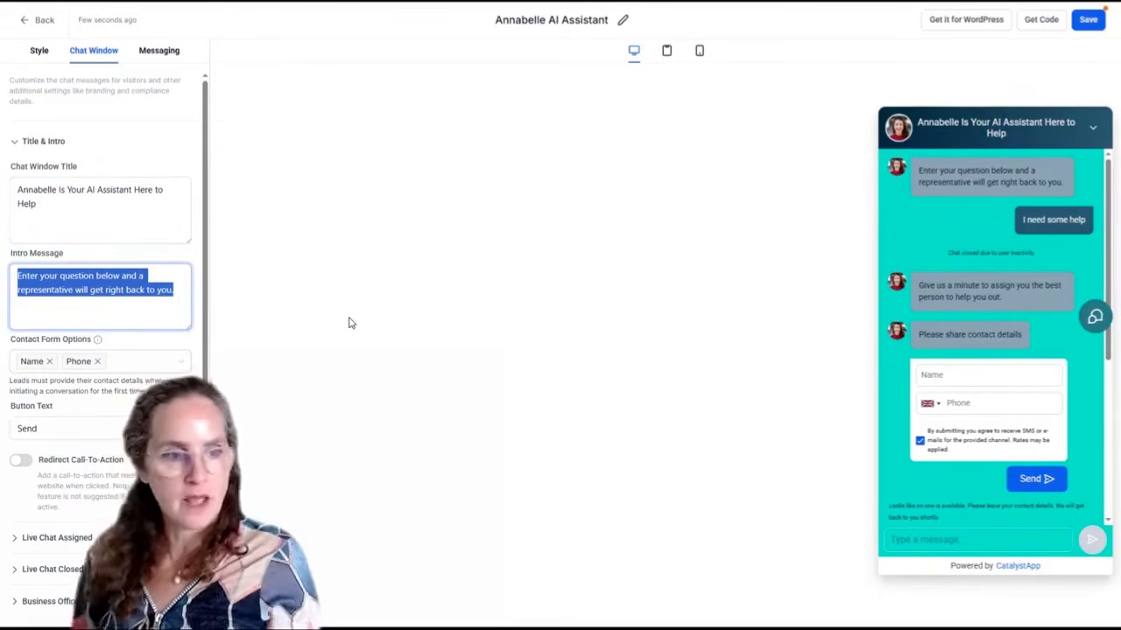
pyautogui.click(105, 285)
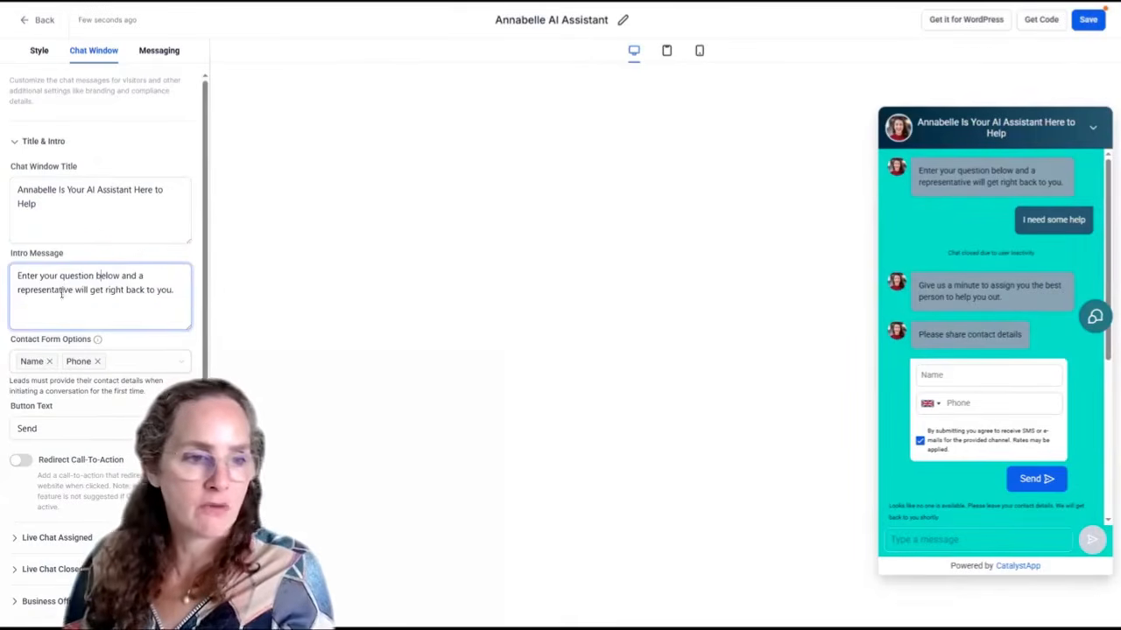
pyautogui.moveTo(17, 290); pyautogui.dragTo(191, 294)
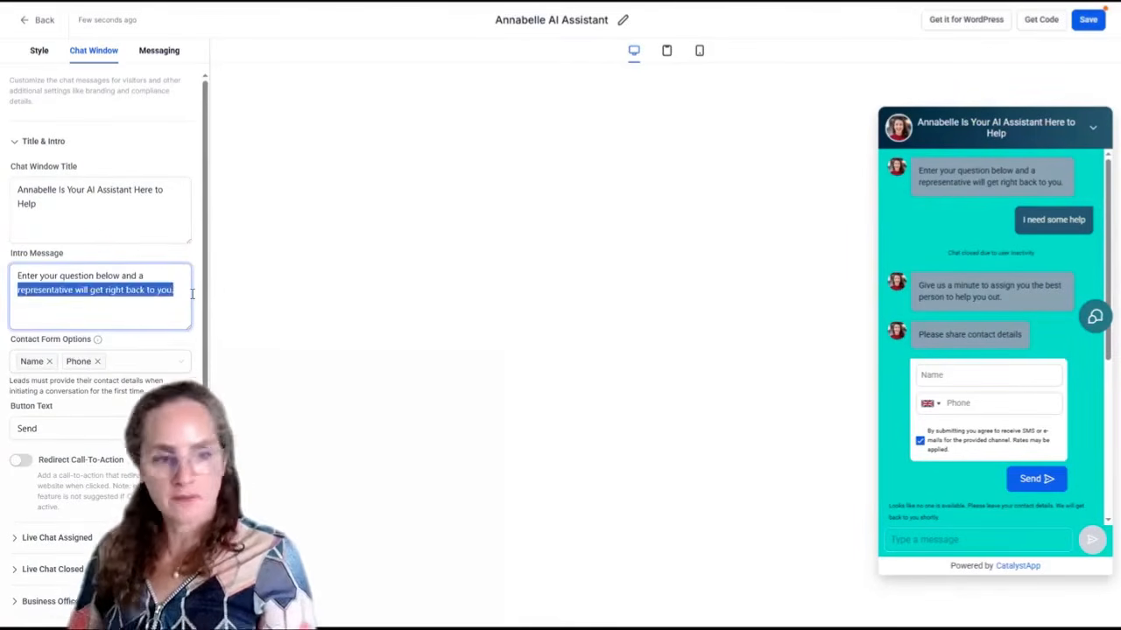
pyautogui.press('BackSpace')
pyautogui.press('BackSpace')
pyautogui.write('Annabelle will capture your enquiry')
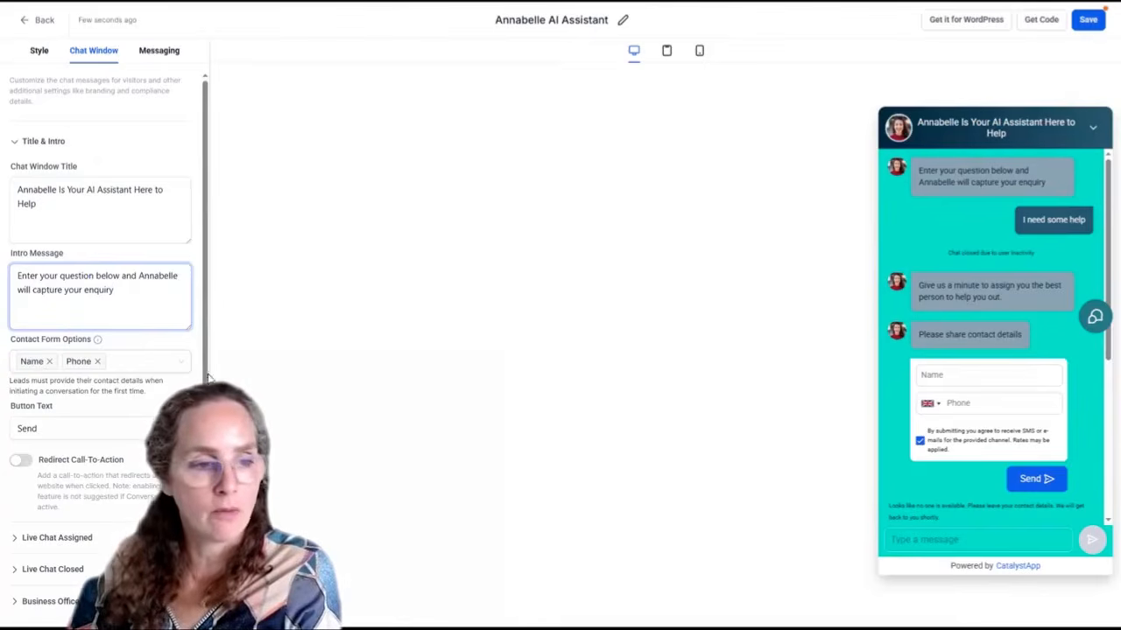
# Step: Add Email to the contact form options alongside Name and Phone
pyautogui.click(123, 362)
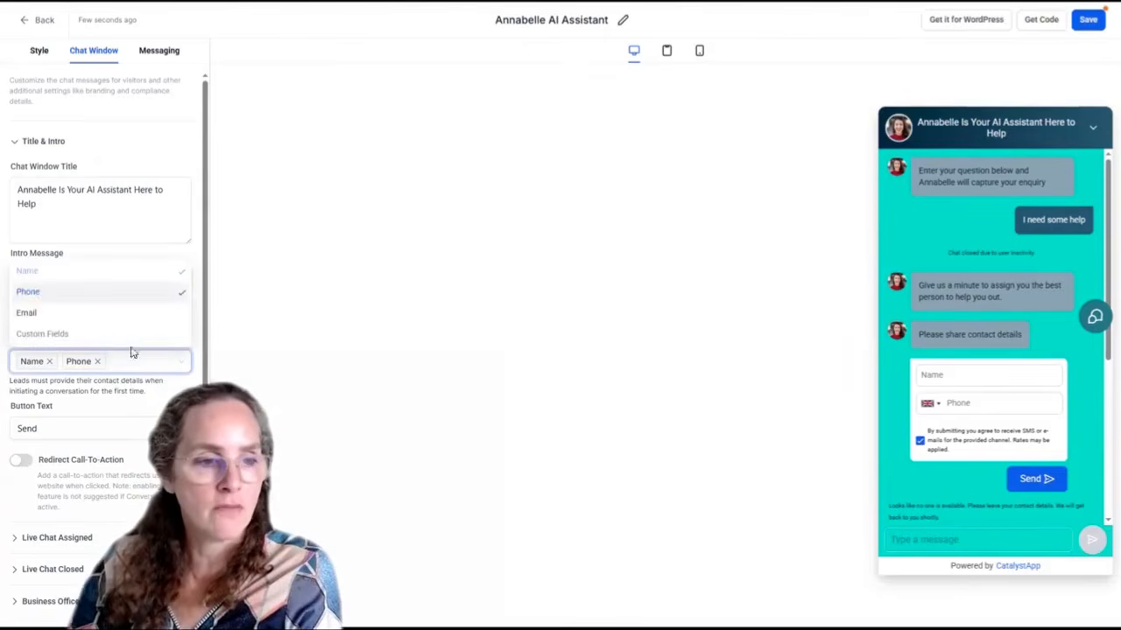
pyautogui.click(40, 313)
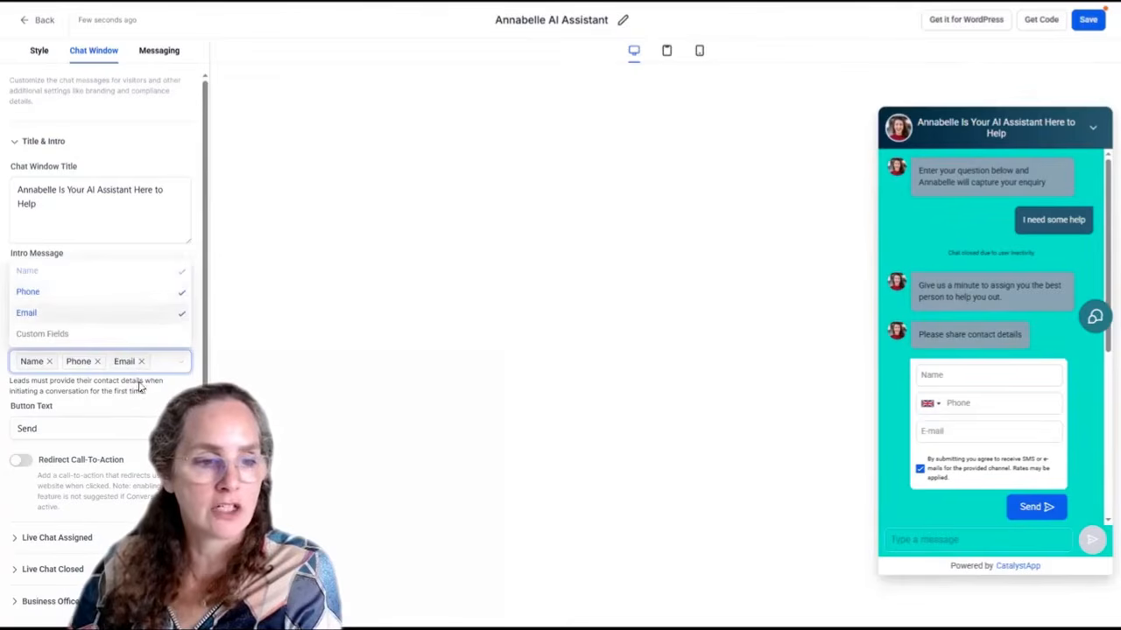
pyautogui.press('Escape')
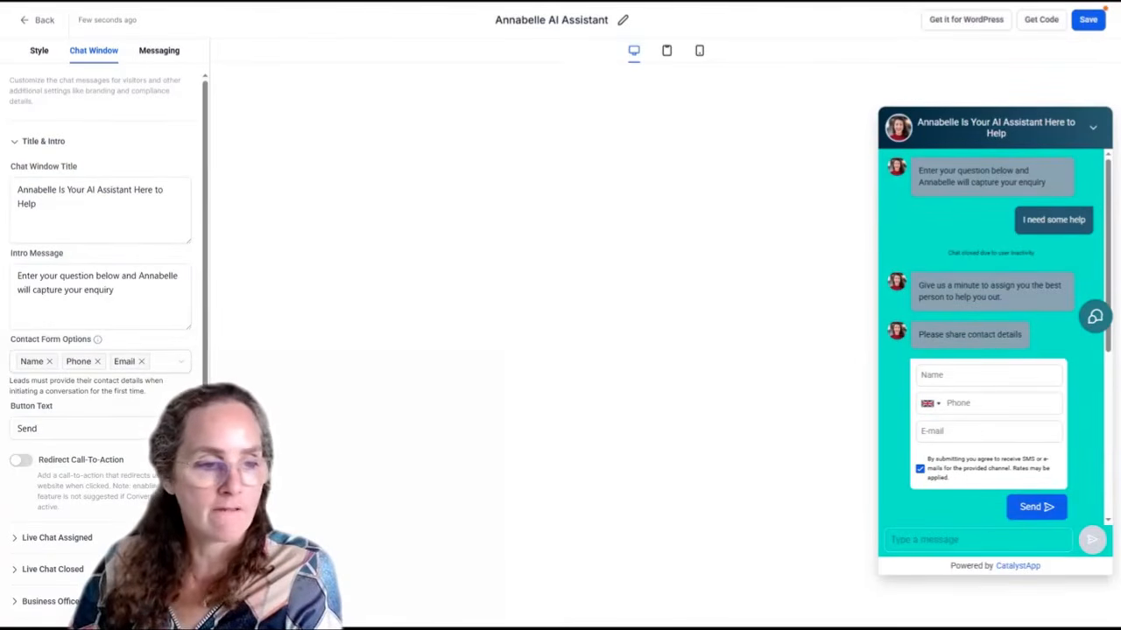
# Step: Change the contact form's button text to "Submit" and try out the redirect call-to-action option
pyautogui.doubleClick(63, 428)
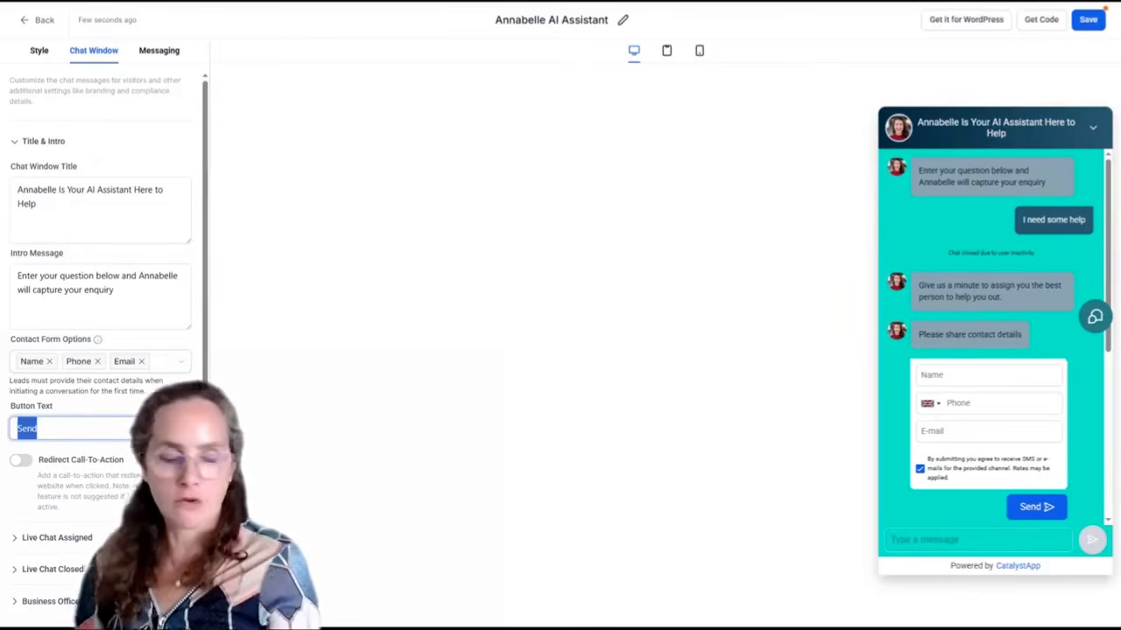
pyautogui.write('Submit')
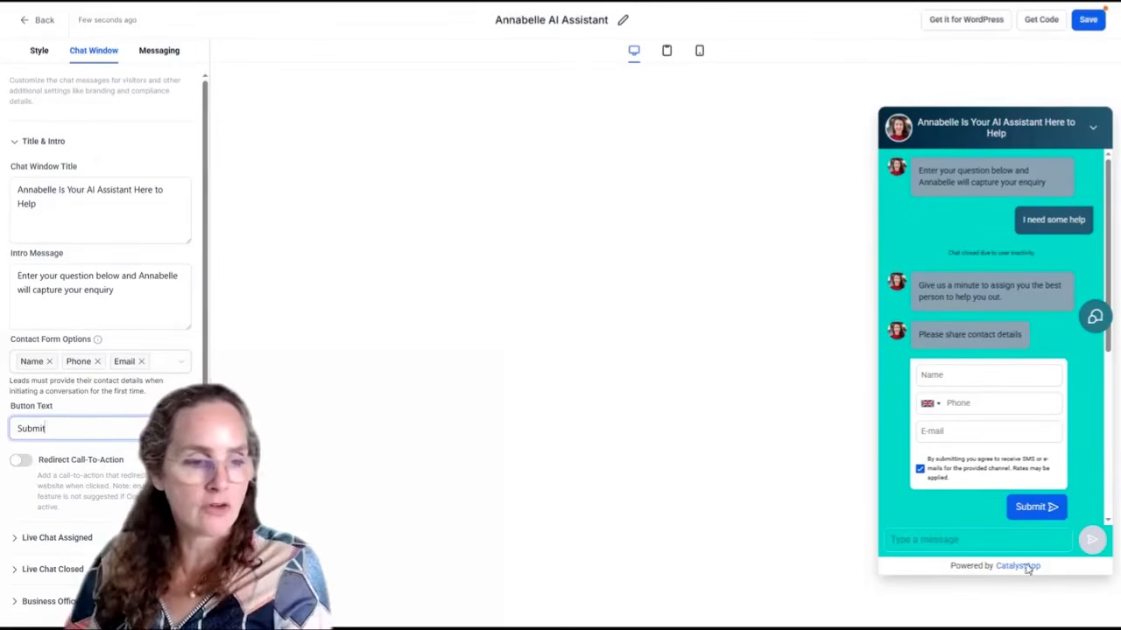
pyautogui.click(20, 460)
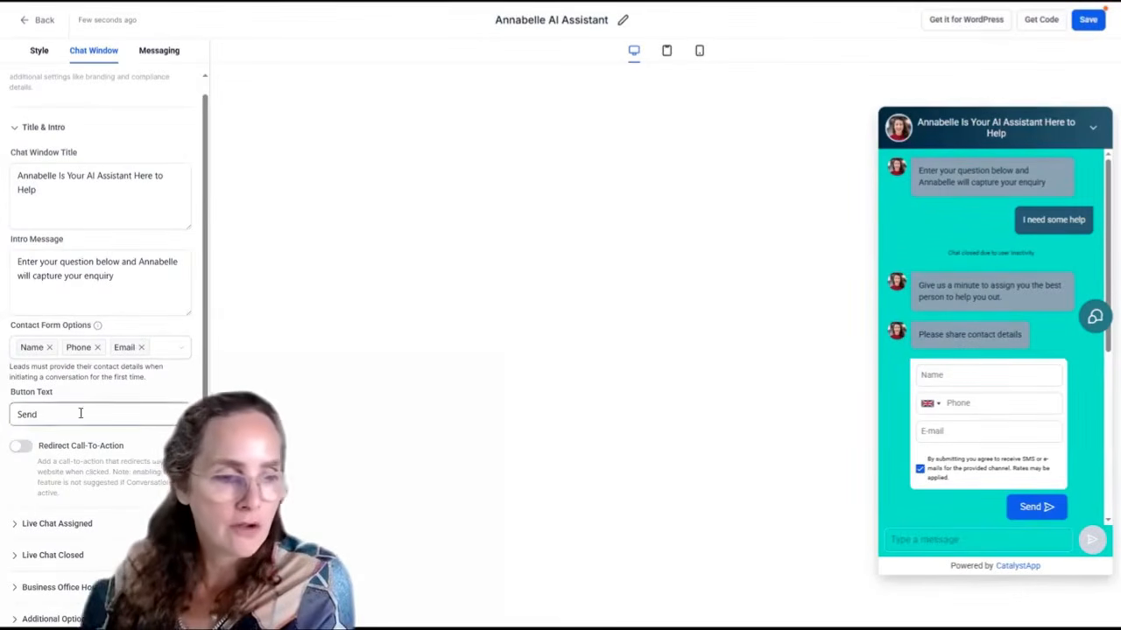
# Step: Set the contact form's button text to "Head Over To Our Website for More"
pyautogui.doubleClick(61, 417)
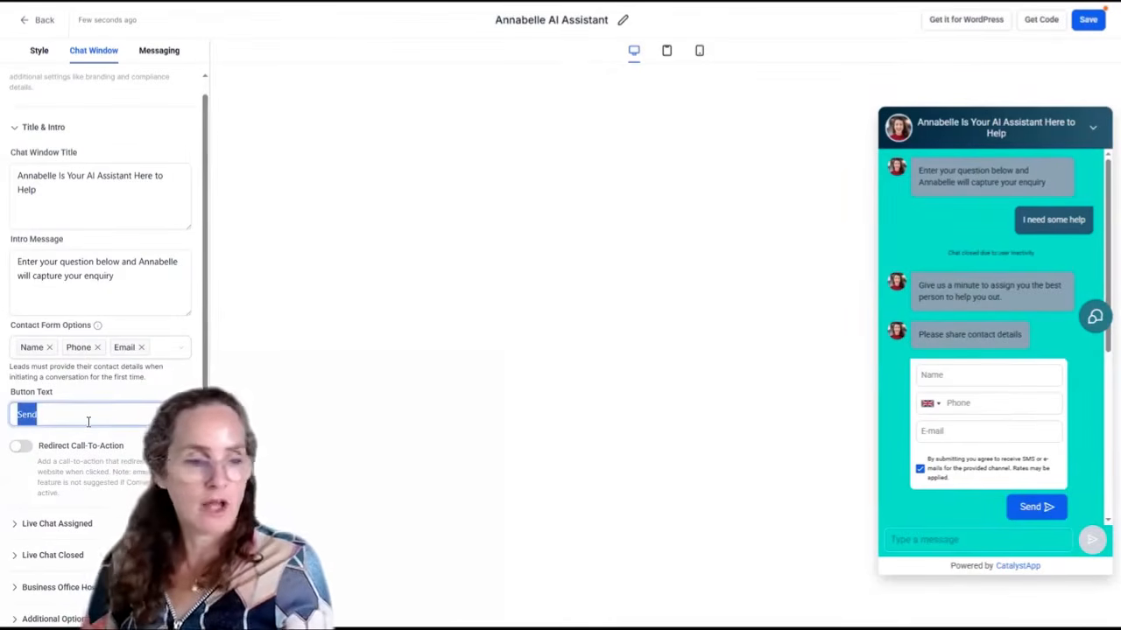
pyautogui.write('Head ')
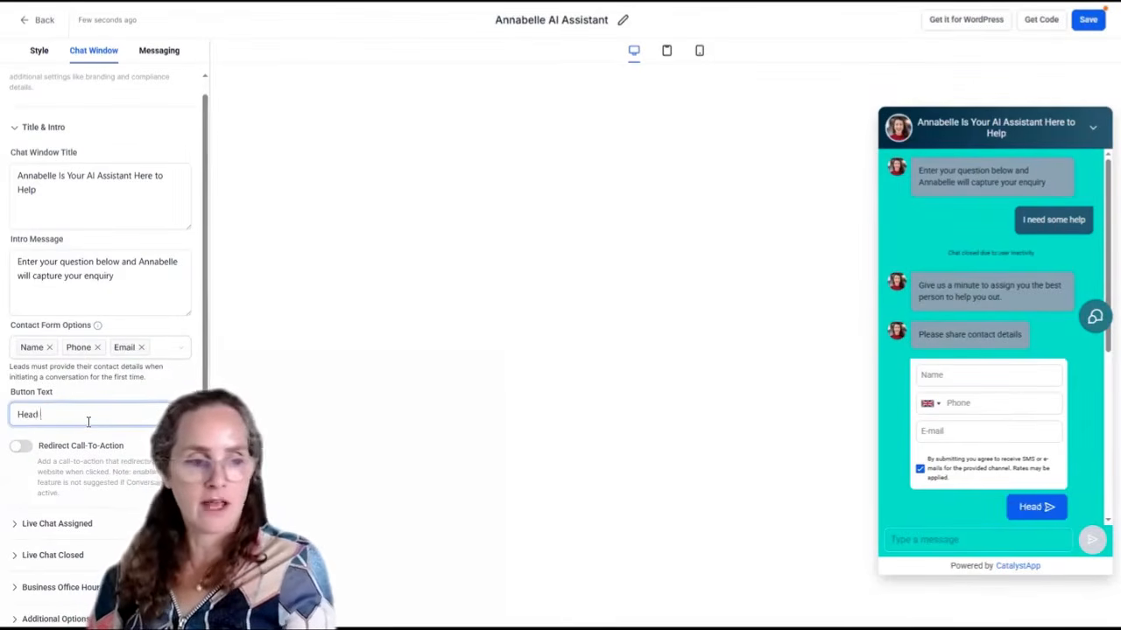
pyautogui.write('Over To Our We')
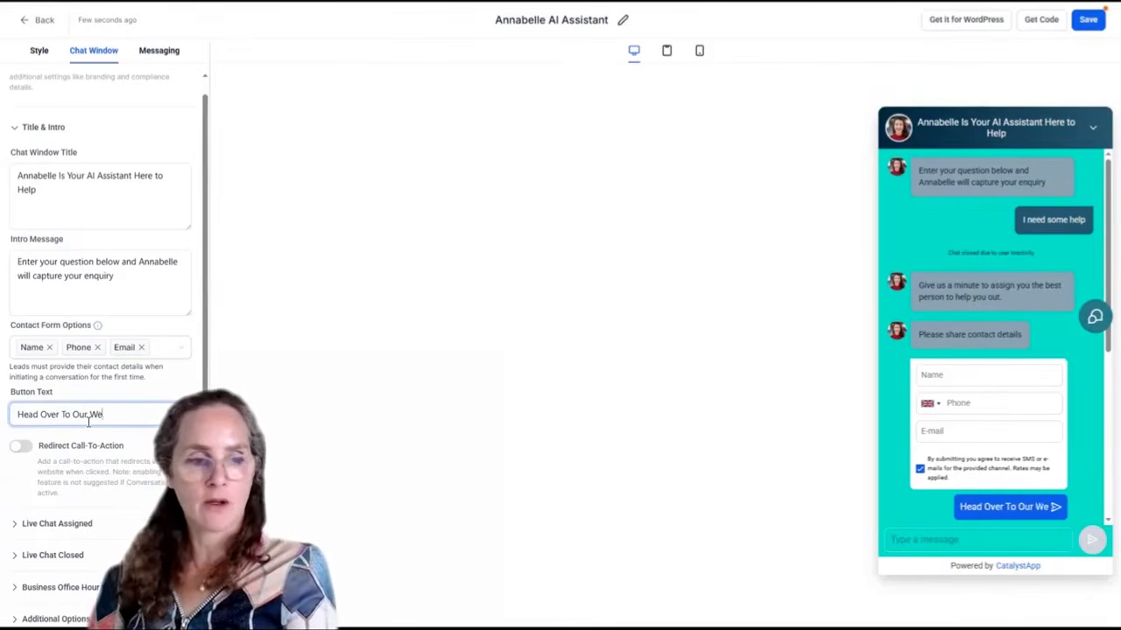
pyautogui.write('bsite for More')
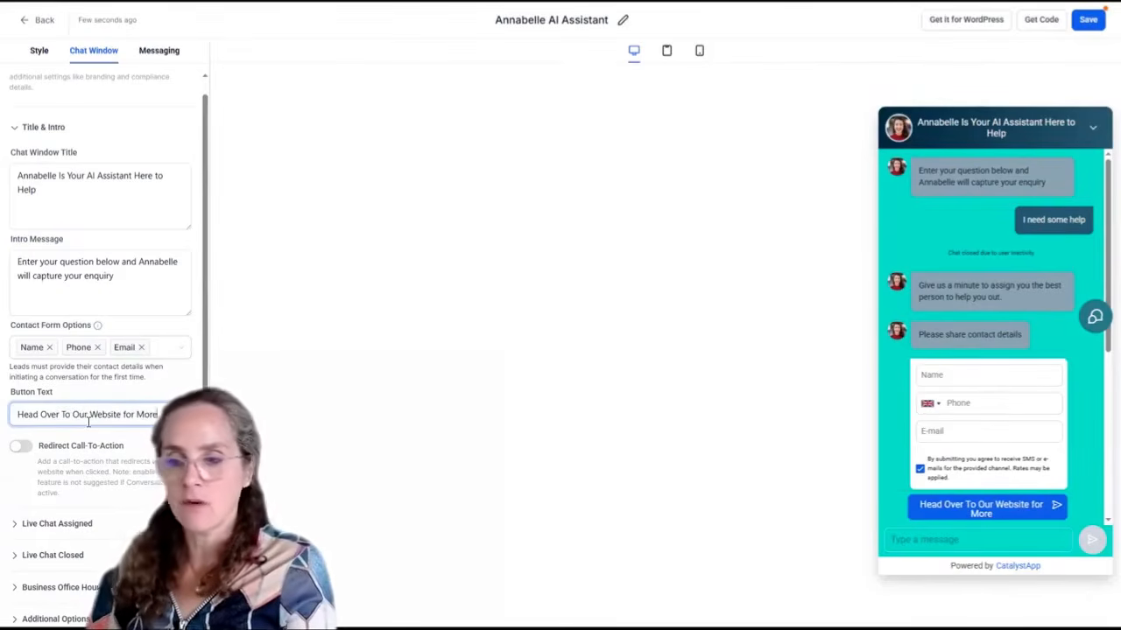
# Step: Enable the redirect call-to-action and review its redirect text and redirect website fields
pyautogui.click(24, 448)
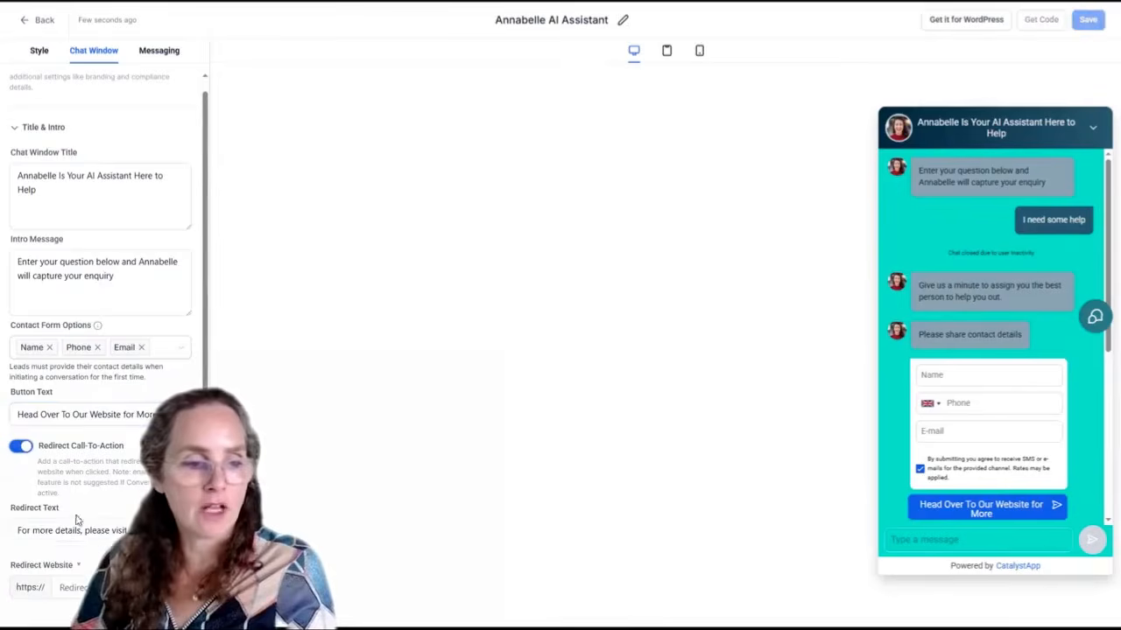
pyautogui.scroll(-2, 80, 559)
pyautogui.click(18, 416)
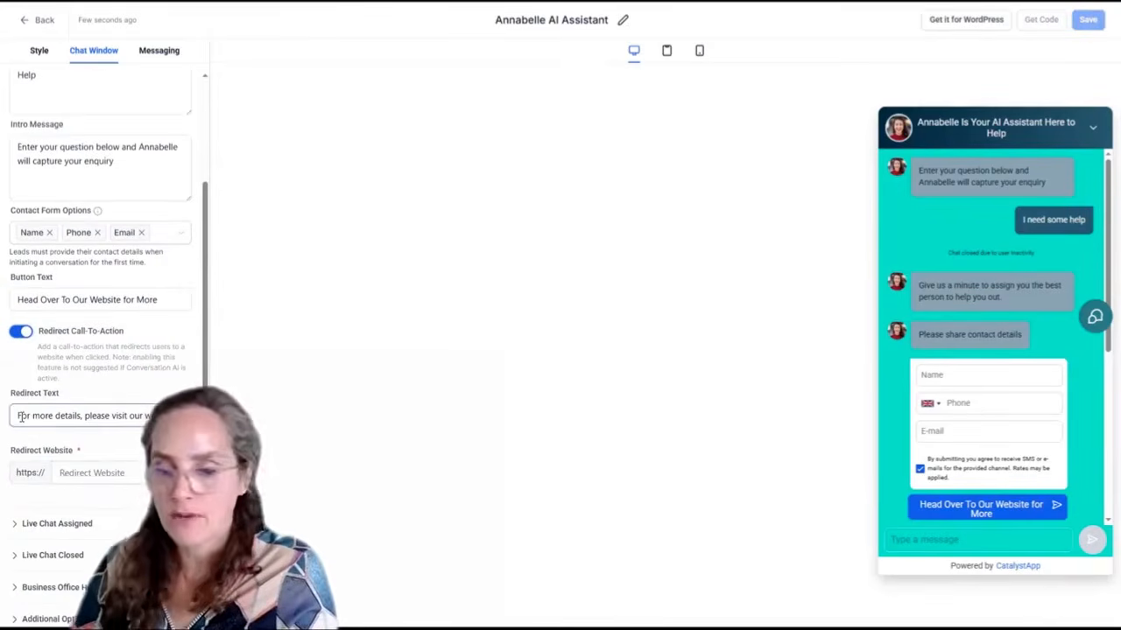
pyautogui.click(67, 471)
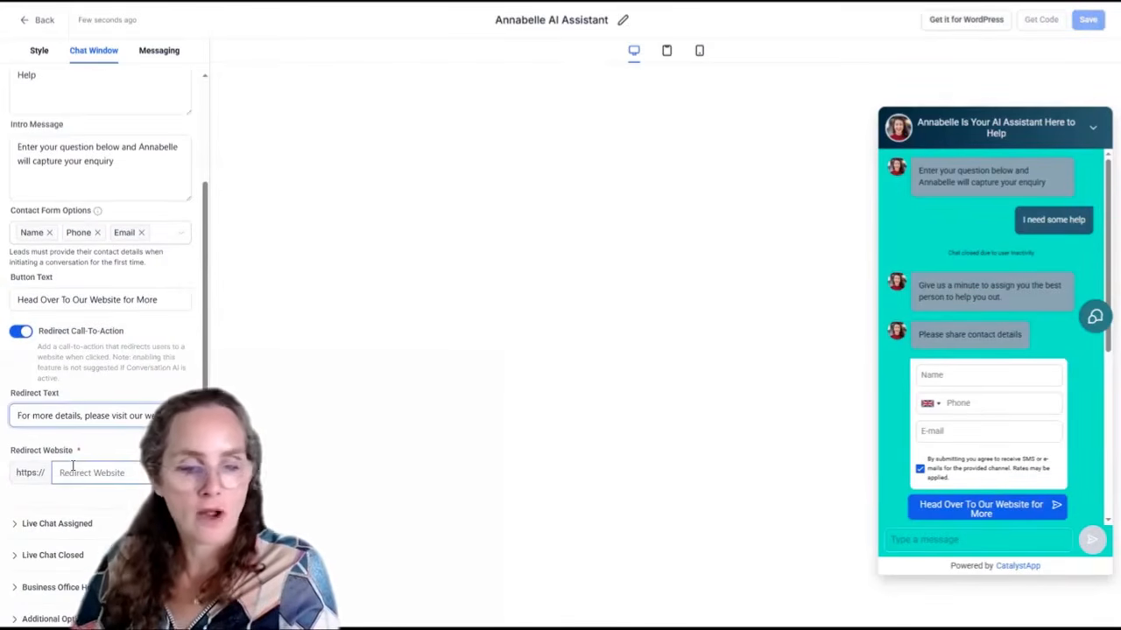
# Step: Check the contact form options for custom fields, then switch to the account settings and open the custom field folders
pyautogui.click(167, 234)
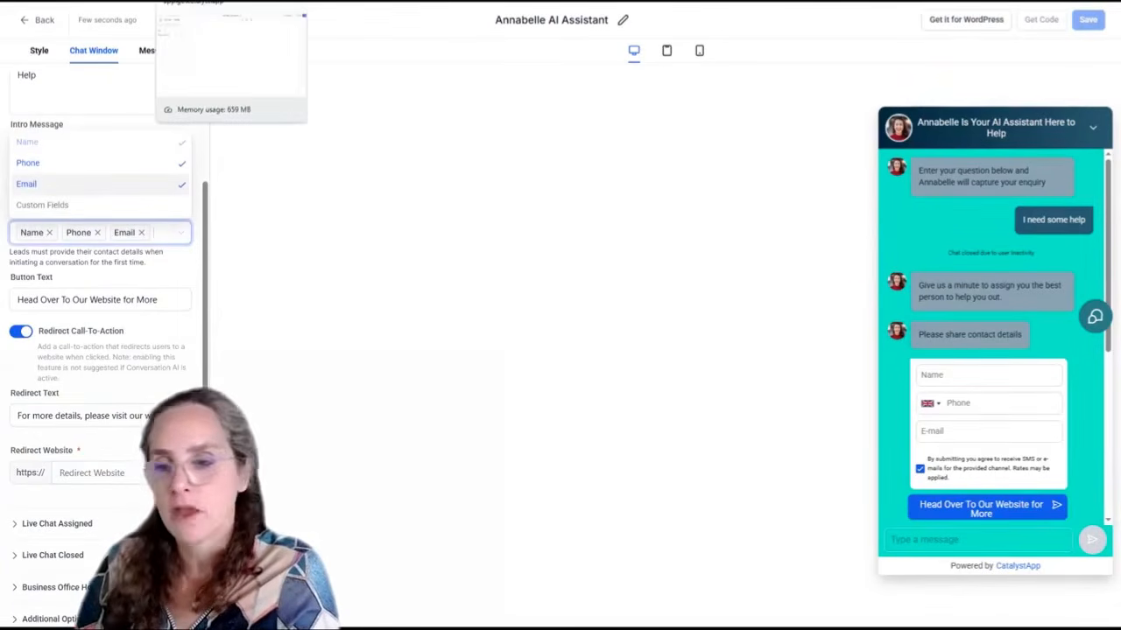
pyautogui.click(229, 1)
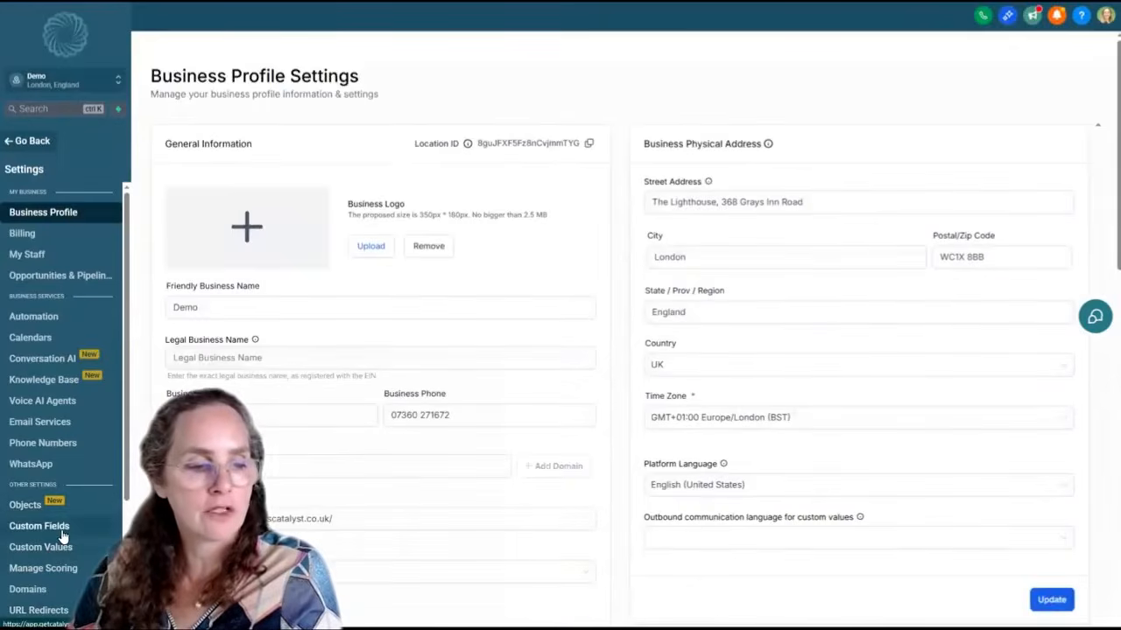
pyautogui.click(62, 530)
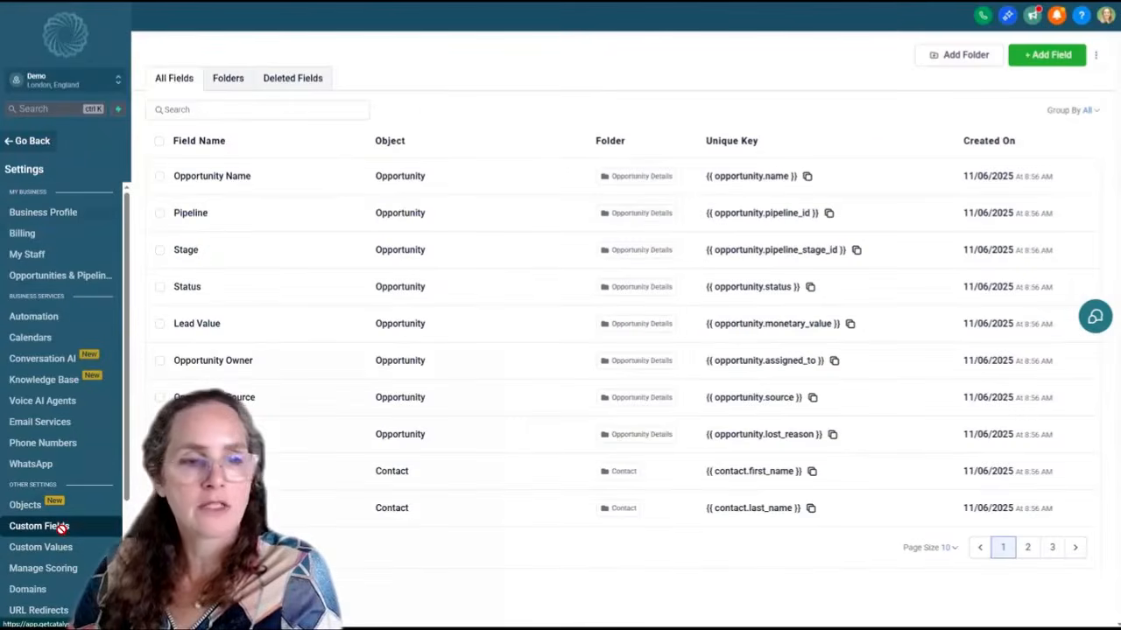
pyautogui.click(228, 75)
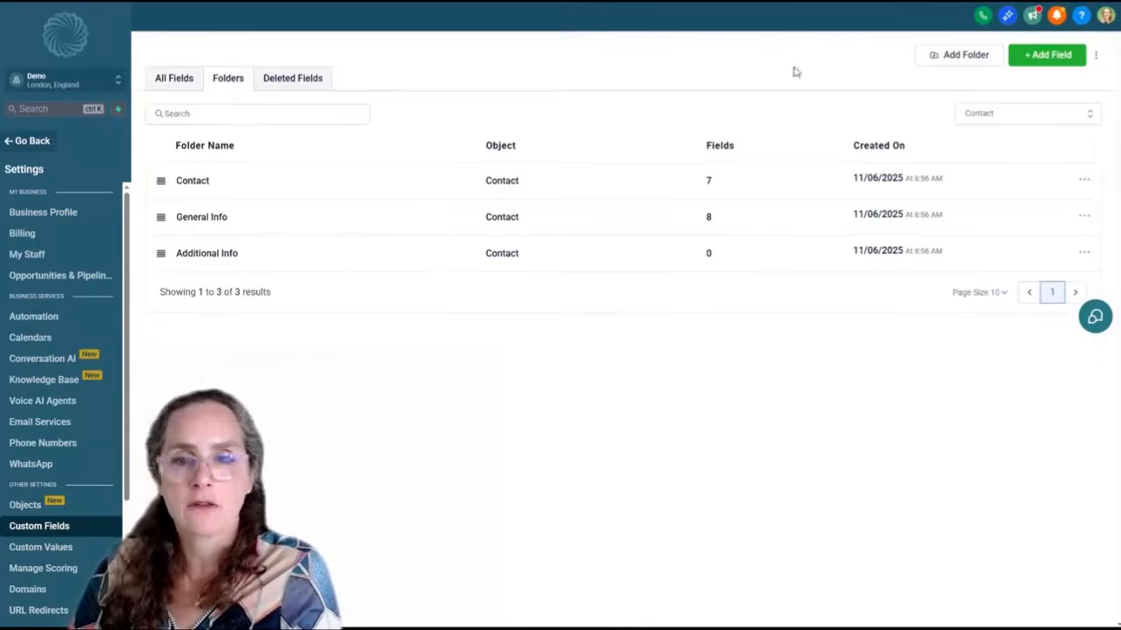
# Step: Create and save a Date Picker custom field named "Date of Birth" for the Contact object in the Contact group
pyautogui.click(1046, 54)
pyautogui.click(388, 220)
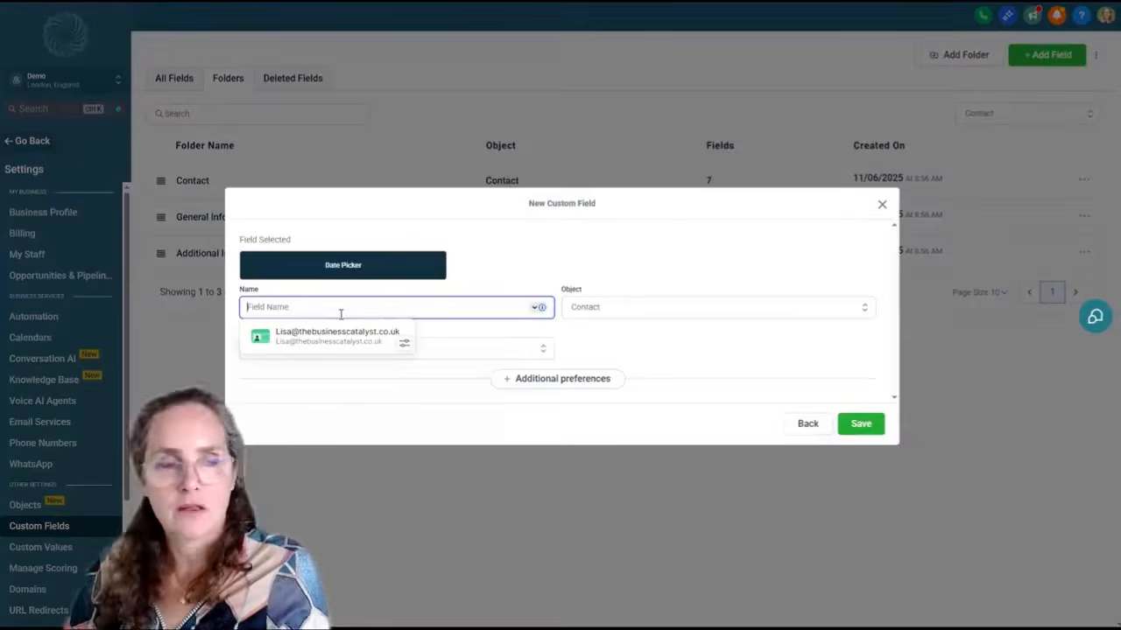
pyautogui.write('Date ')
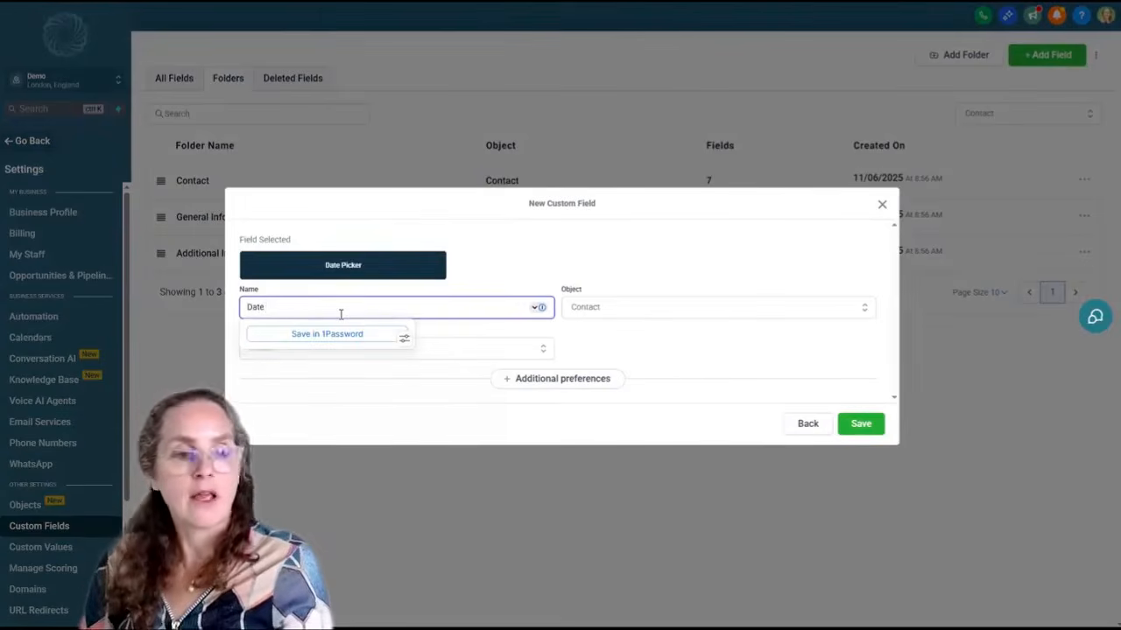
pyautogui.write('of Birth')
pyautogui.click(856, 438)
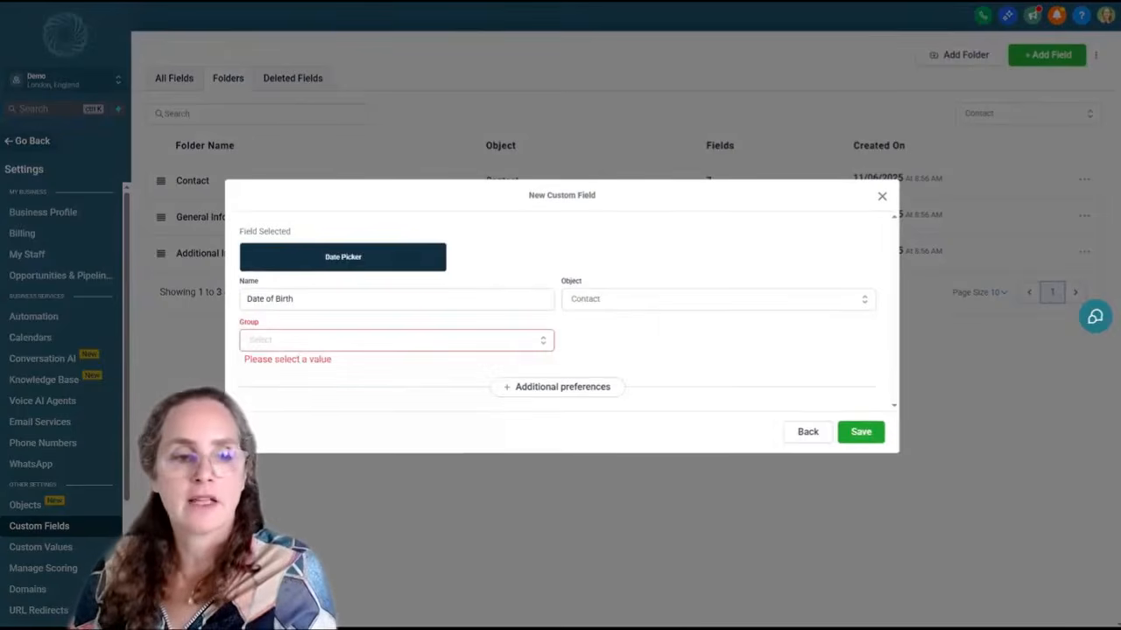
pyautogui.click(282, 339)
pyautogui.click(283, 367)
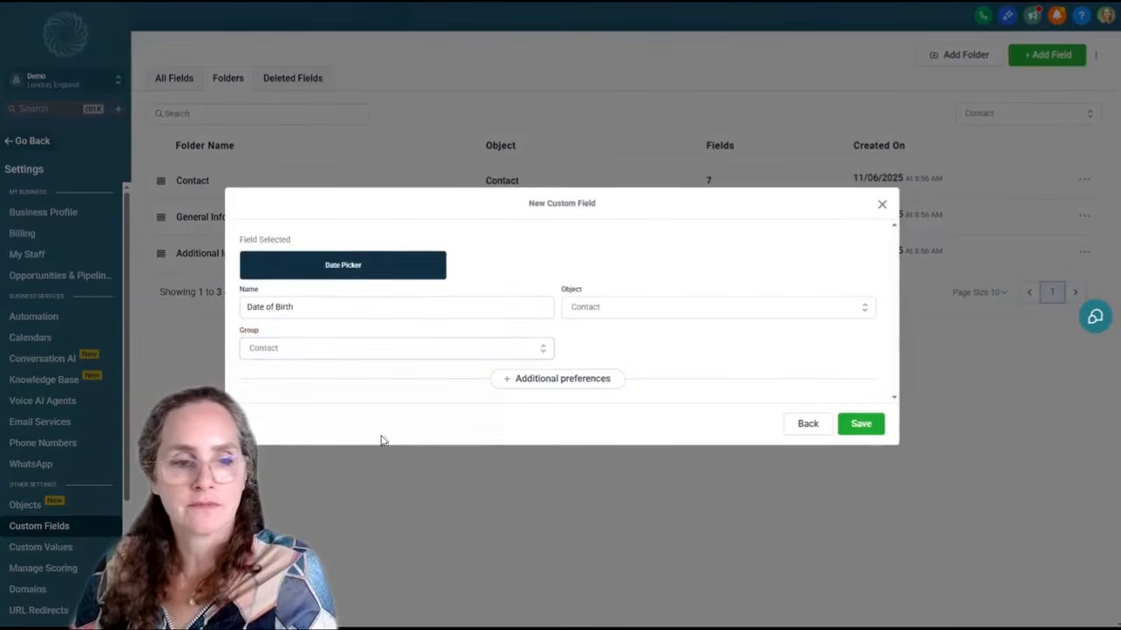
pyautogui.click(859, 424)
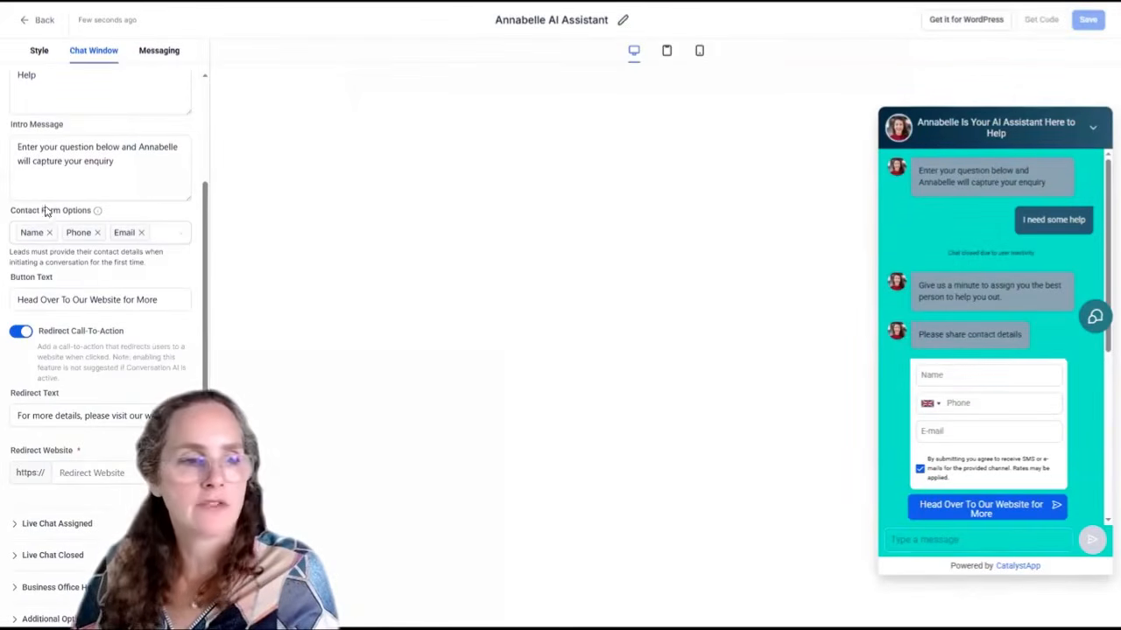
# Step: Add Birthday and Email to the chat widget's contact form options and save the widget
pyautogui.click(162, 240)
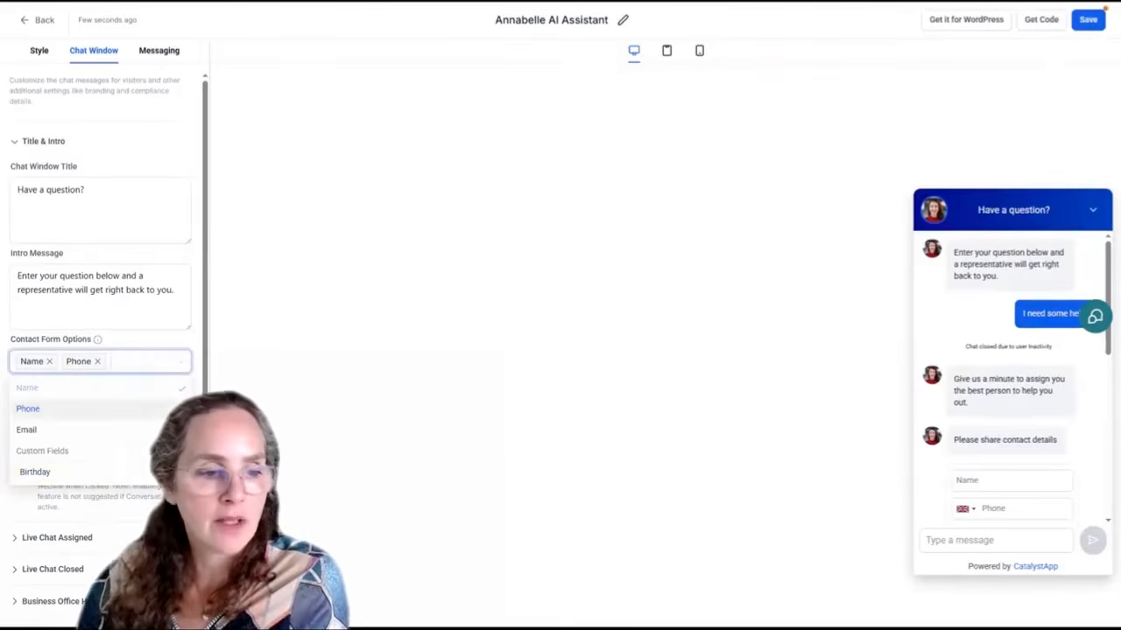
pyautogui.click(69, 472)
pyautogui.click(41, 430)
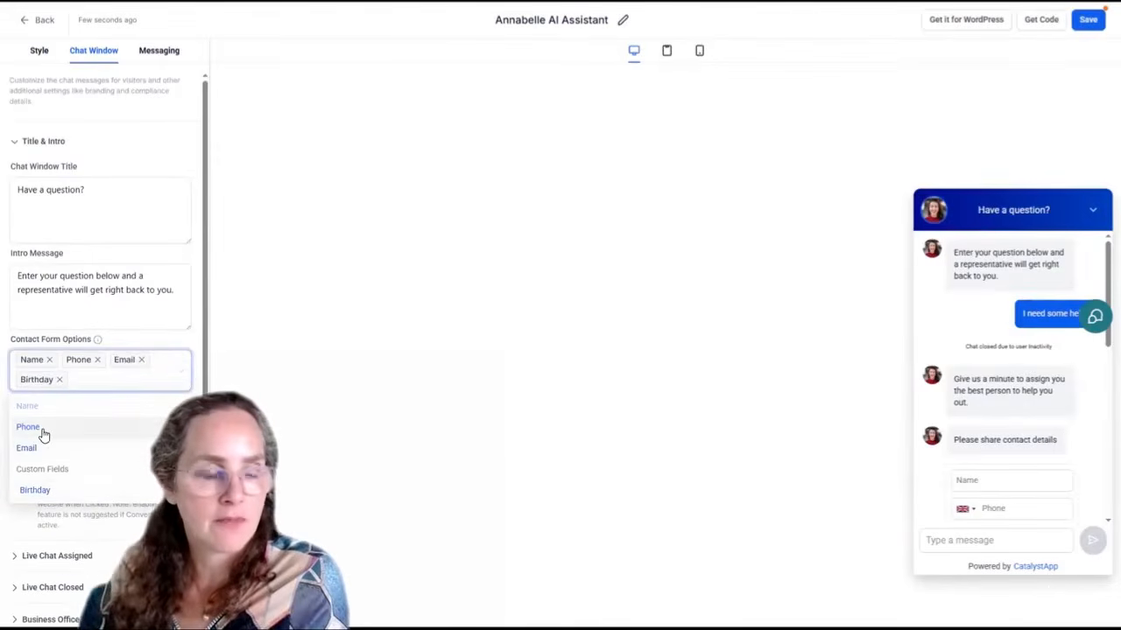
pyautogui.click(435, 242)
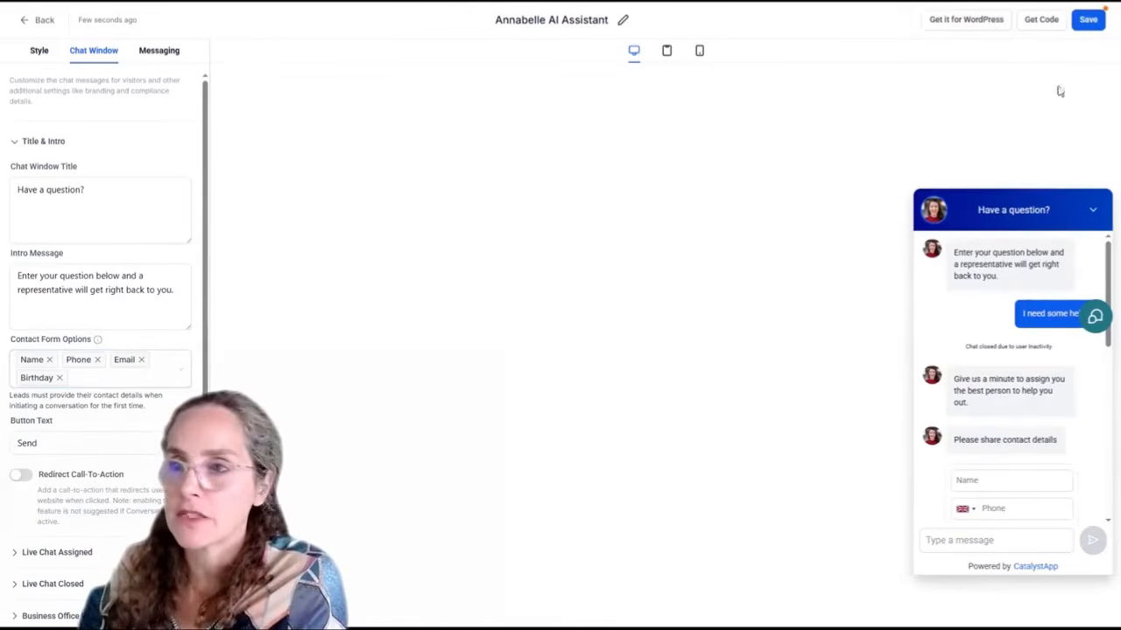
pyautogui.click(1090, 26)
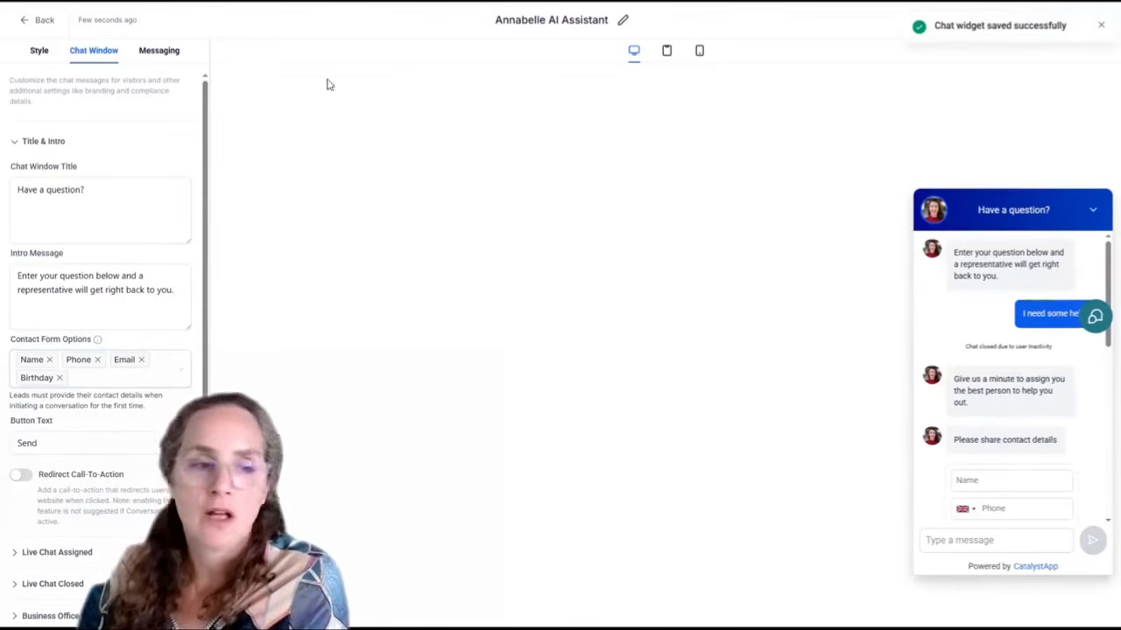
# Step: Enable the contact form in the chat window's Live Chat Assigned settings
pyautogui.click(40, 453)
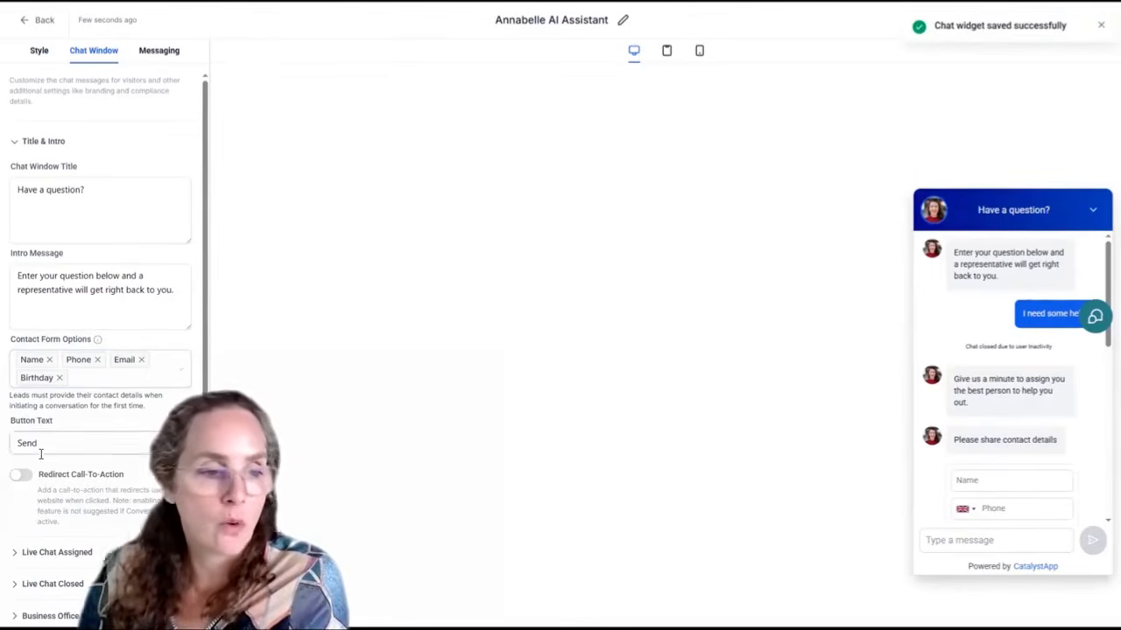
pyautogui.scroll(-1, 96, 490)
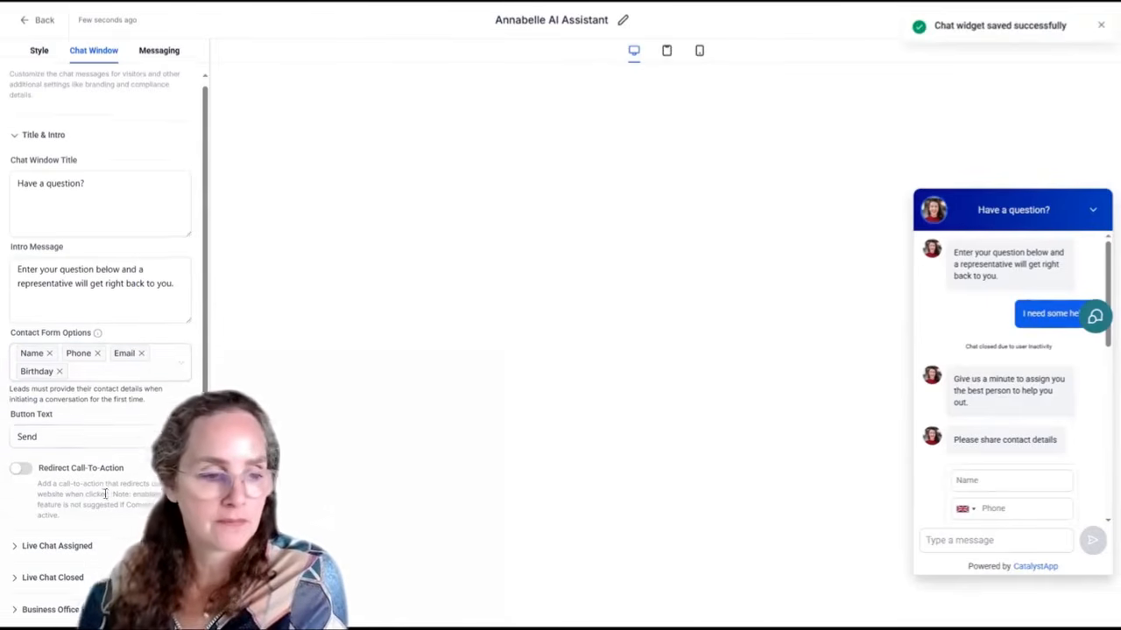
pyautogui.click(75, 525)
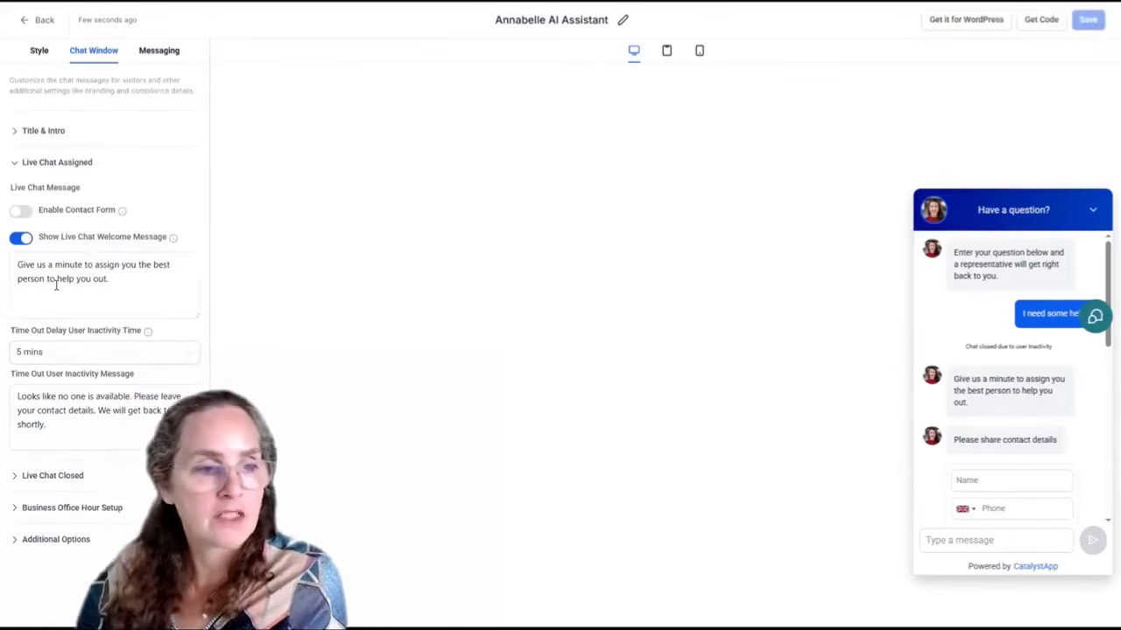
pyautogui.click(21, 213)
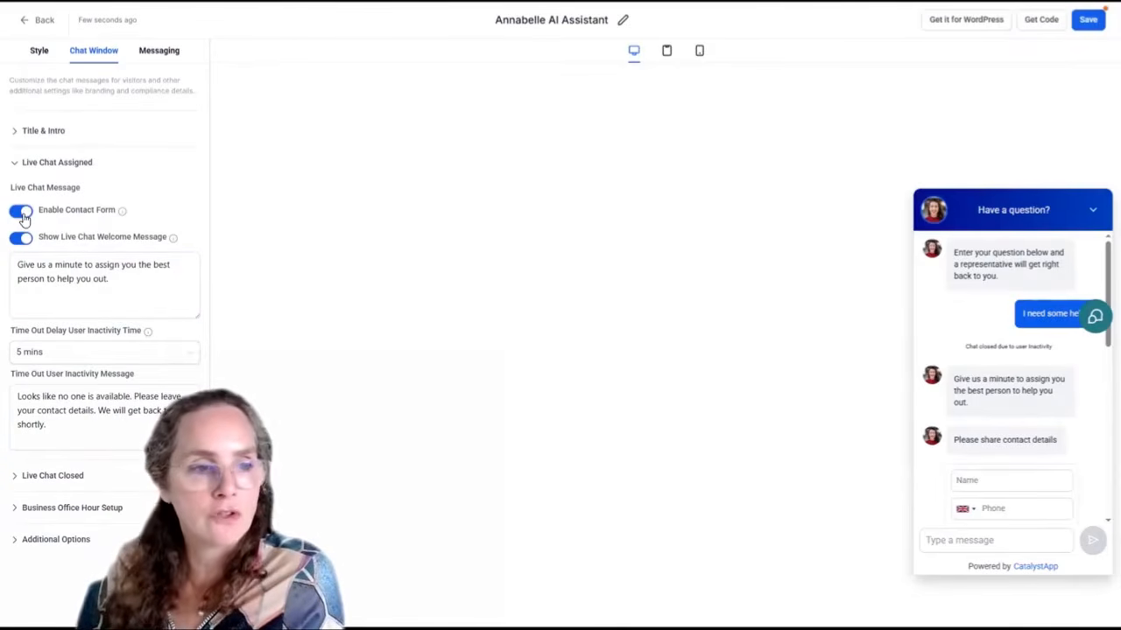
pyautogui.moveTo(120, 216)
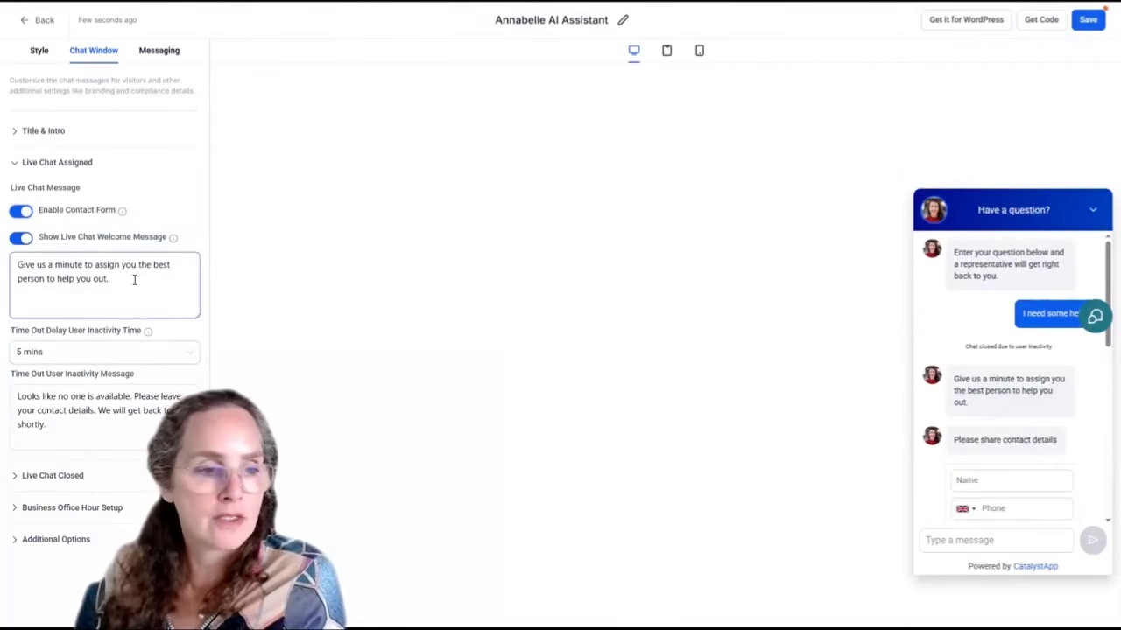
# Step: Review the live chat welcome message, the inactivity time-out choices and the Live Chat Closed settings
pyautogui.moveTo(134, 279); pyautogui.dragTo(16, 263)
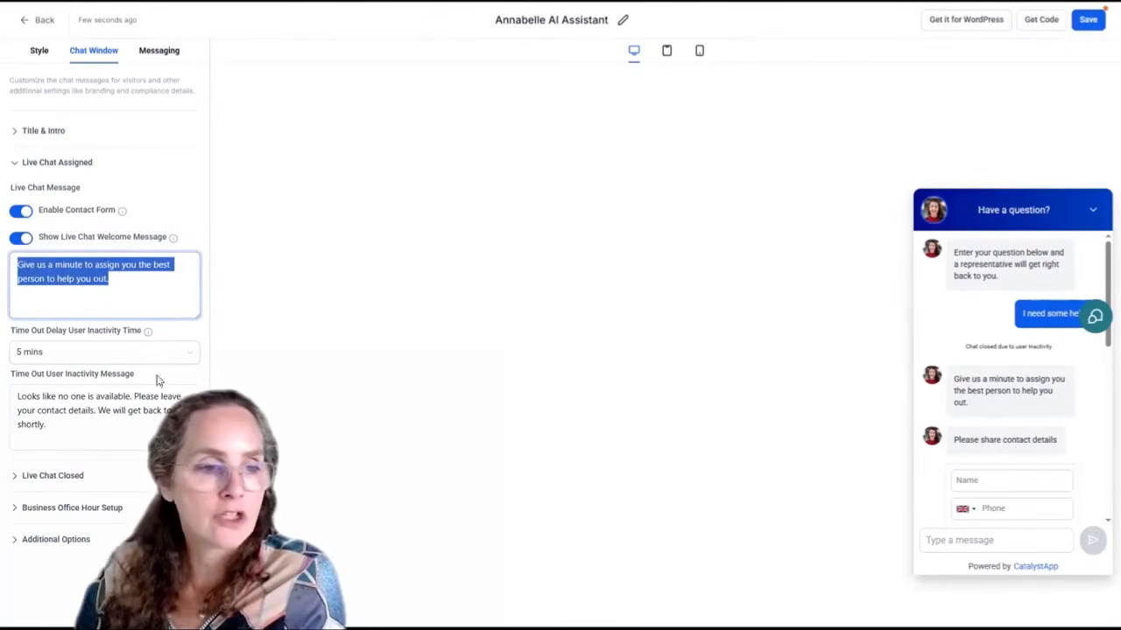
pyautogui.press('Right')
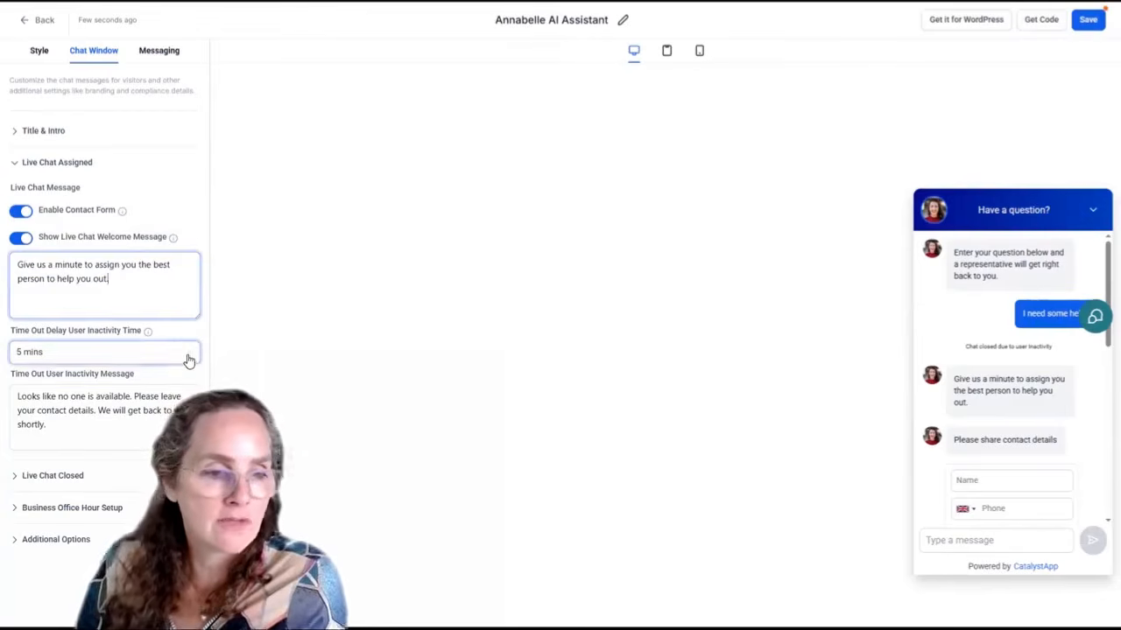
pyautogui.click(188, 358)
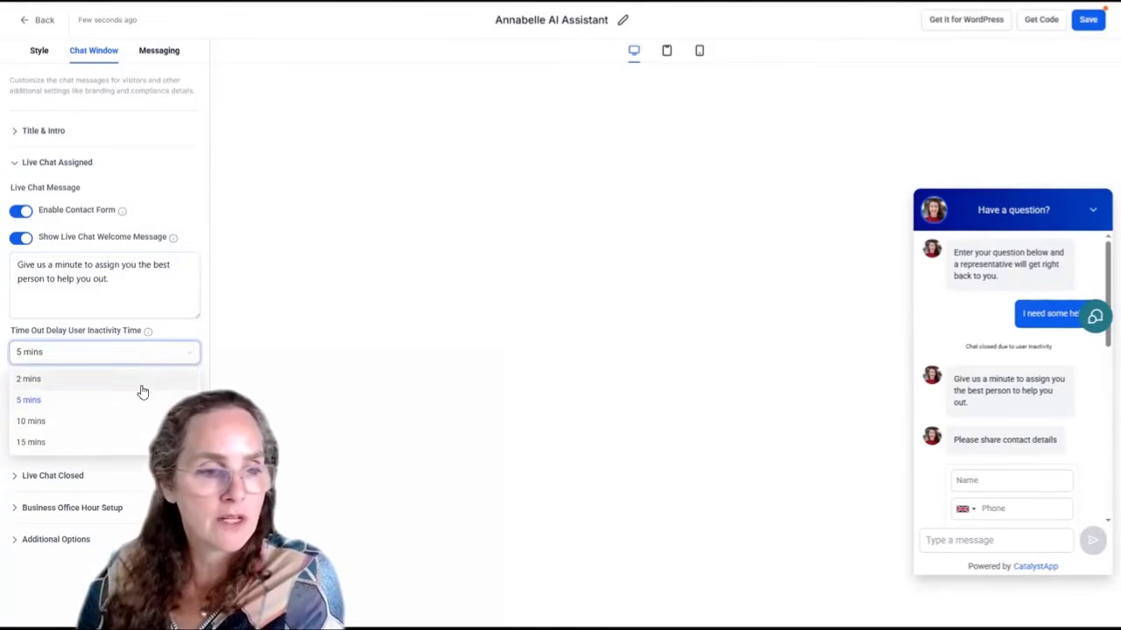
pyautogui.click(208, 330)
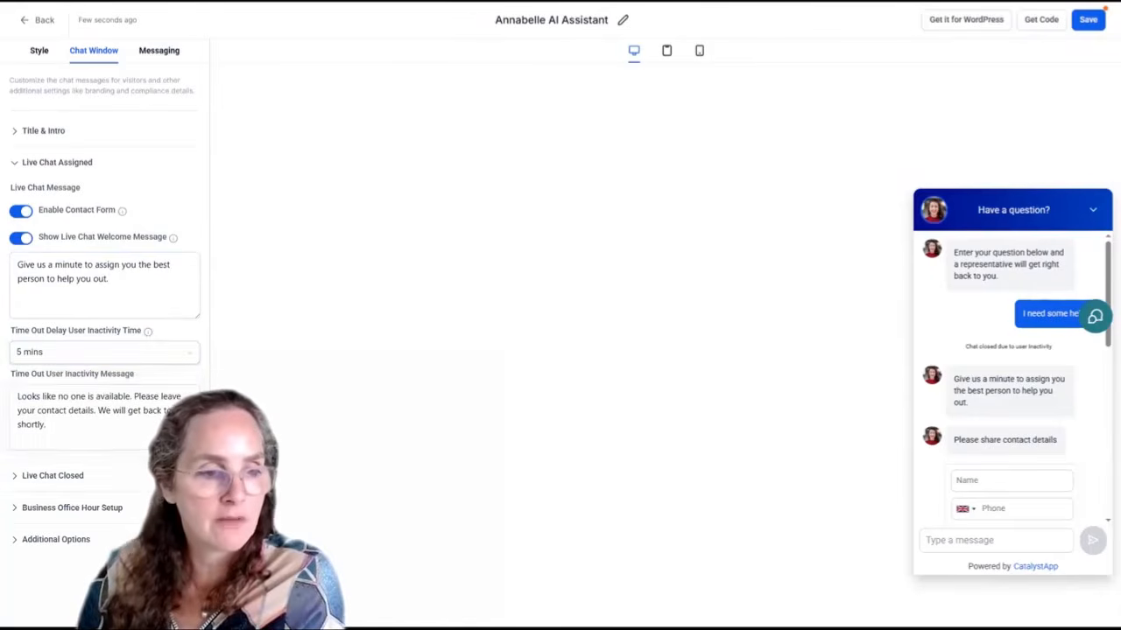
pyautogui.click(91, 483)
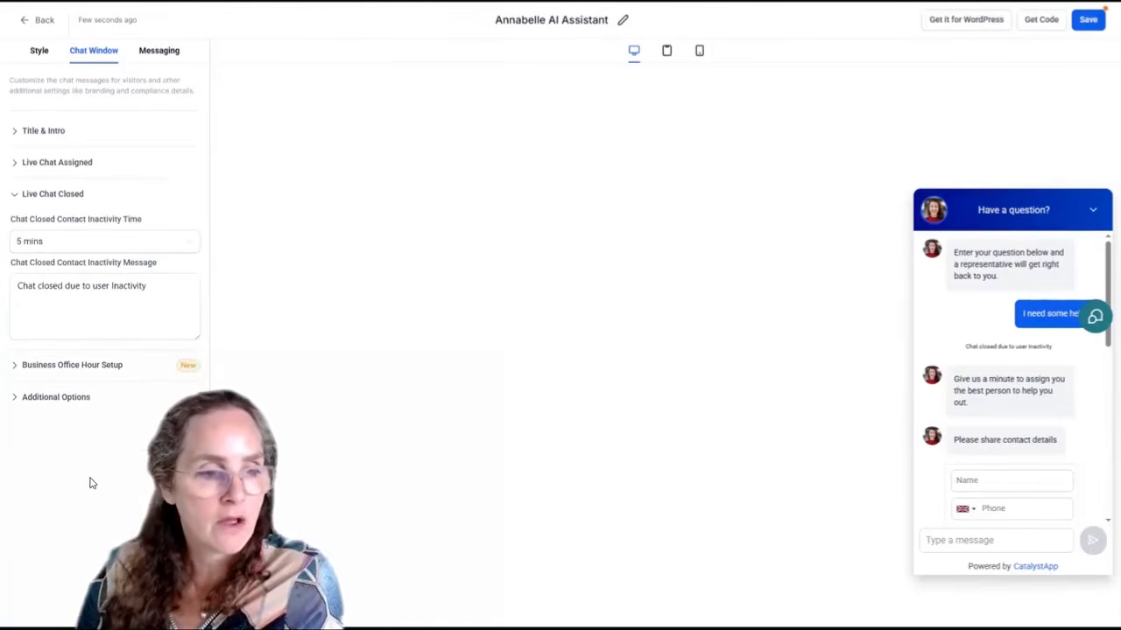
# Step: Enable business office hours to review the offline message and available hours, and disable them again
pyautogui.click(100, 367)
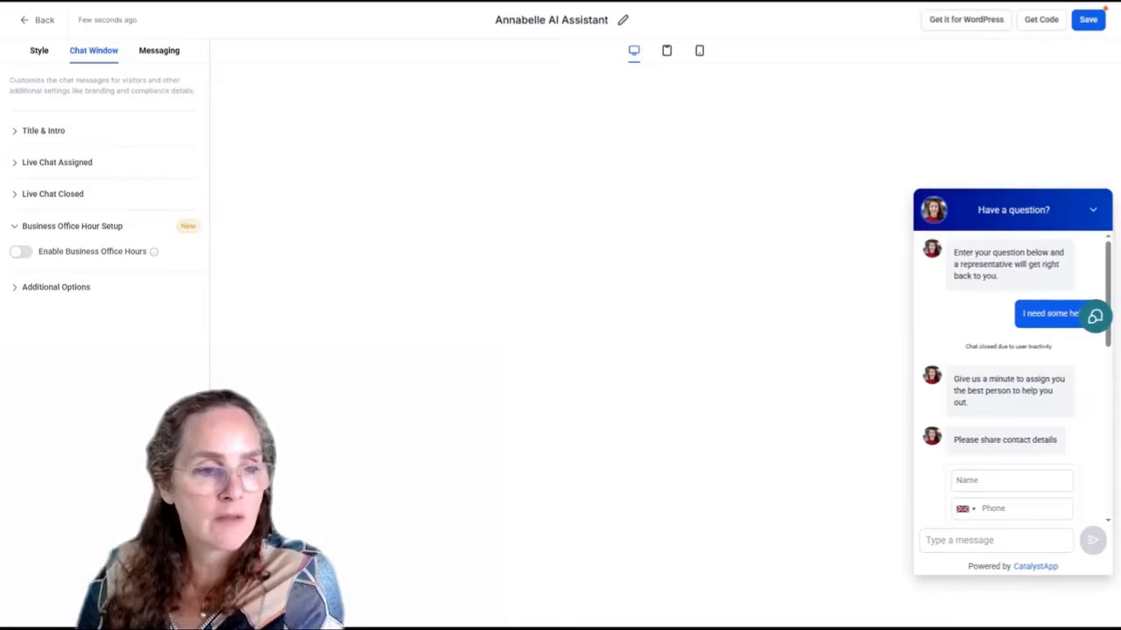
pyautogui.click(22, 253)
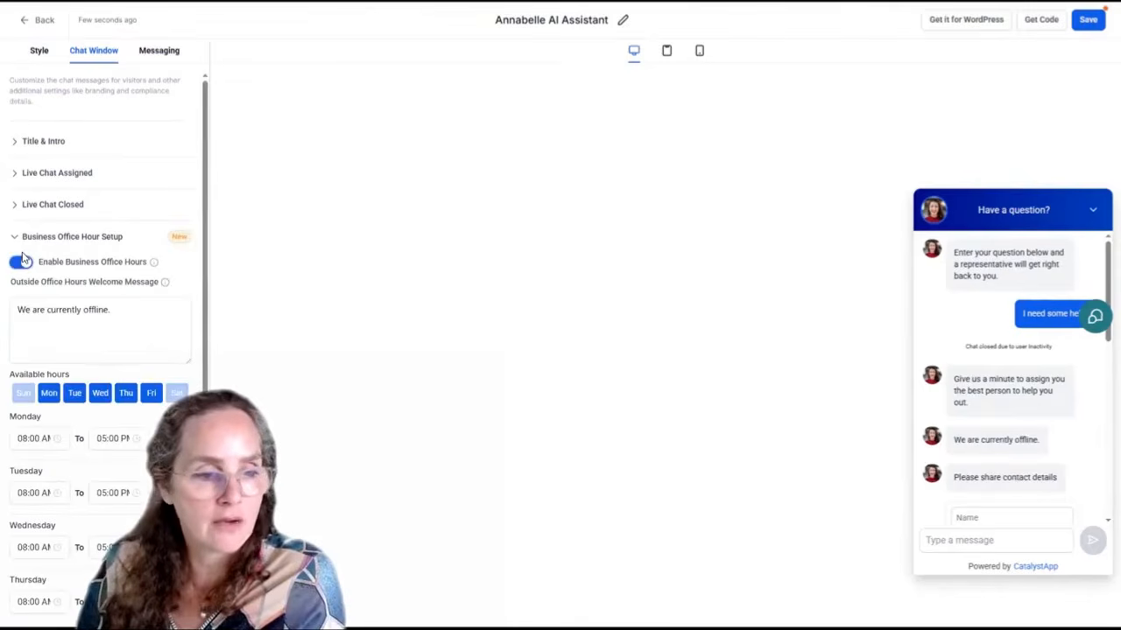
pyautogui.scroll(-2, 95, 308)
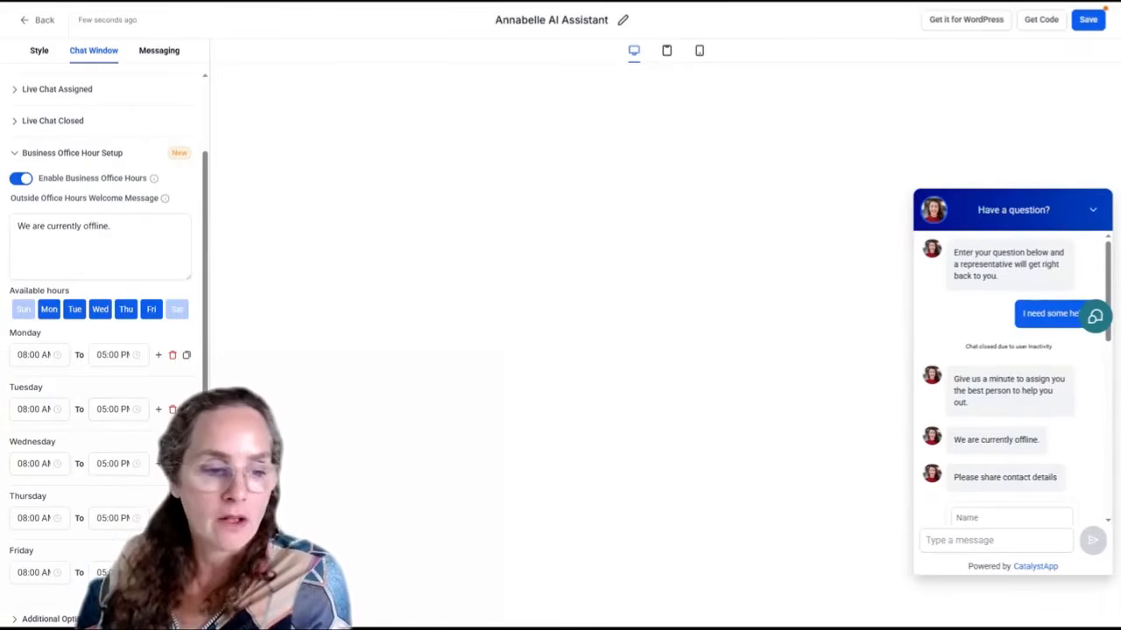
pyautogui.click(21, 179)
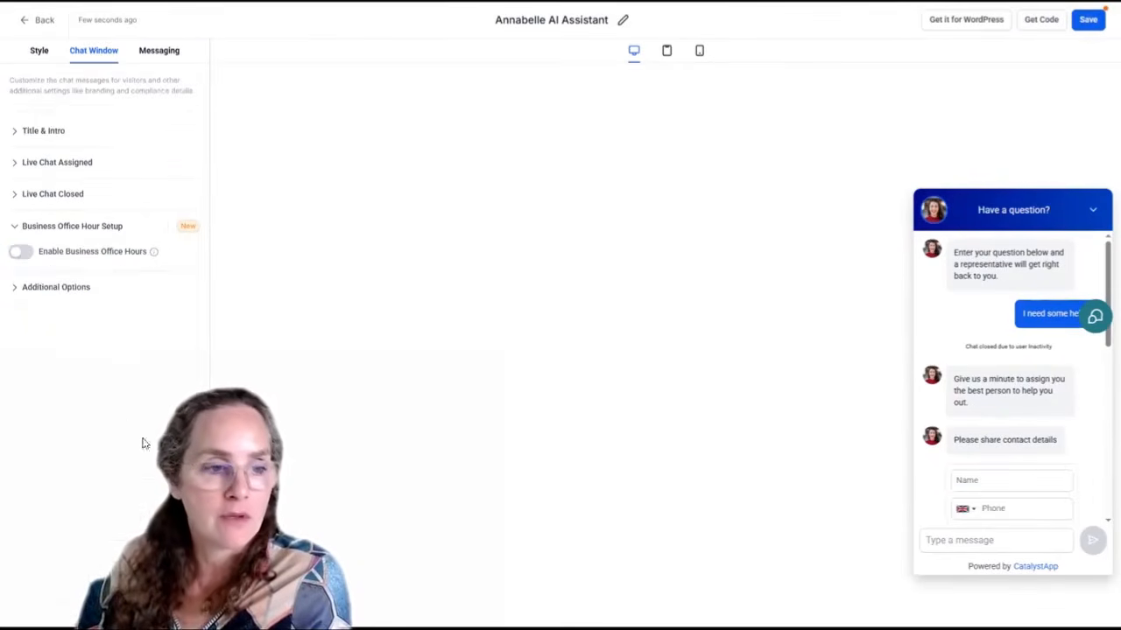
# Step: Clear the agency branding title and company display name in the chat window's additional options
pyautogui.click(78, 289)
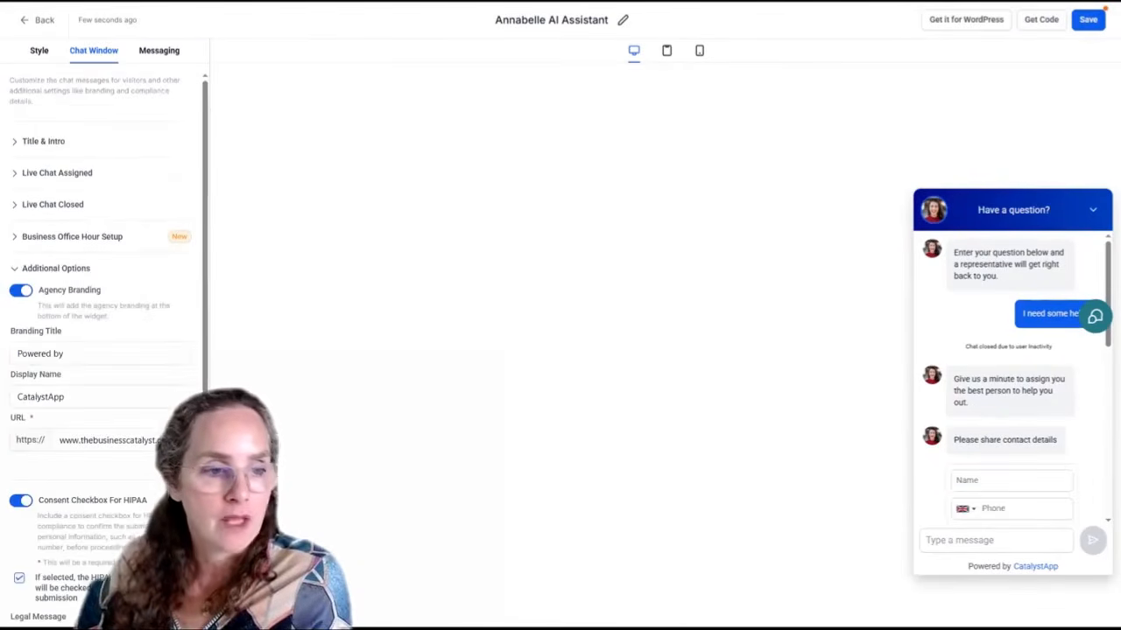
pyautogui.click(83, 354)
pyautogui.hotkey('ctrl', 'a')
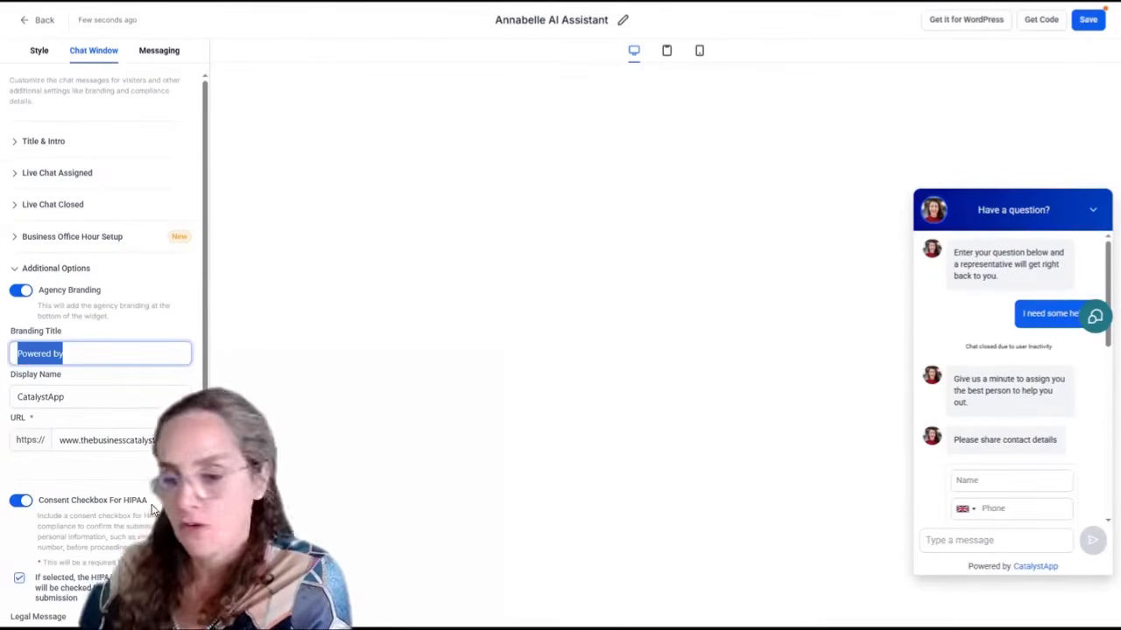
pyautogui.press('BackSpace')
pyautogui.press('Tab')
pyautogui.press('BackSpace')
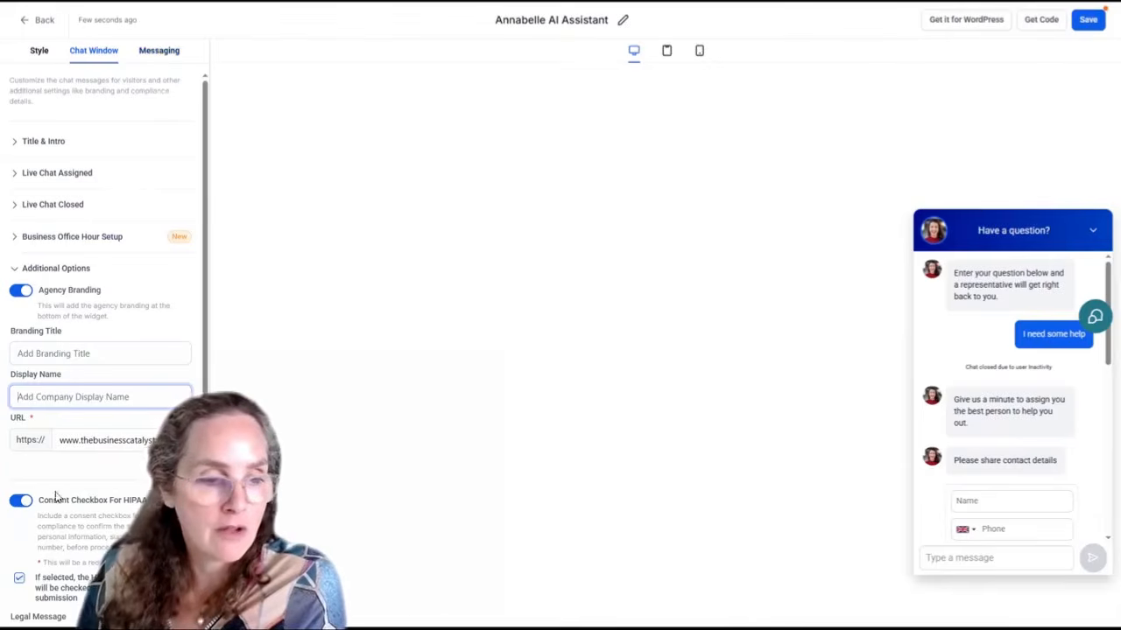
# Step: Review the HIPAA consent checkbox settings and the legal message in the additional options
pyautogui.click(22, 512)
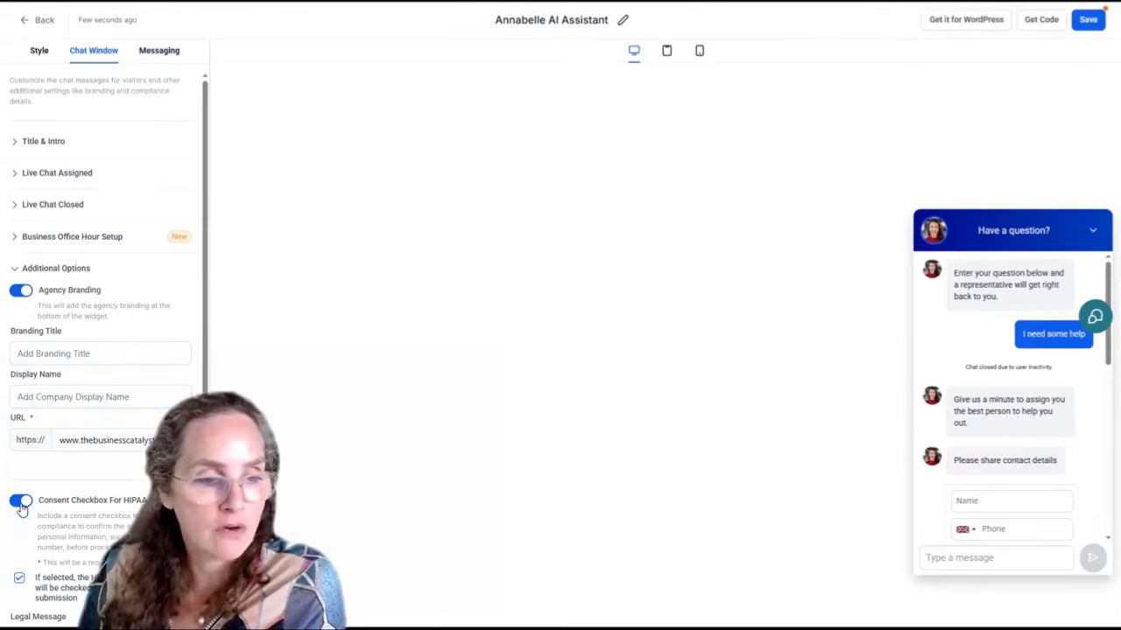
pyautogui.scroll(-1, 143, 484)
pyautogui.scroll(-1, 142, 484)
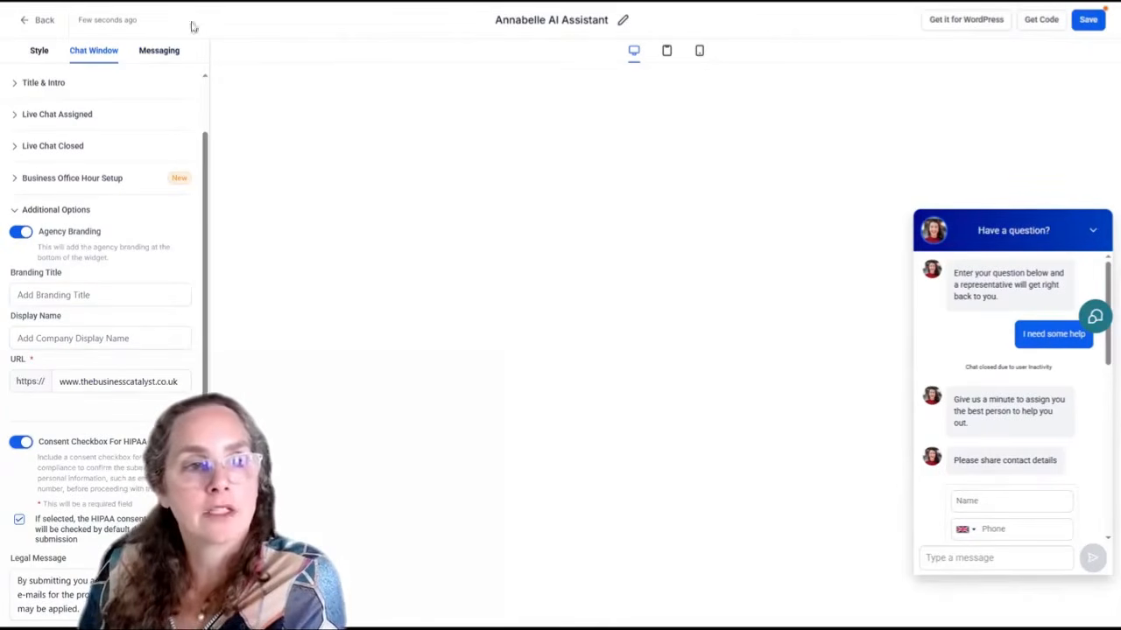
# Step: Choose the smiley chat bubble as the acknowledgement icon in the widget's messaging settings
pyautogui.click(168, 54)
pyautogui.click(56, 130)
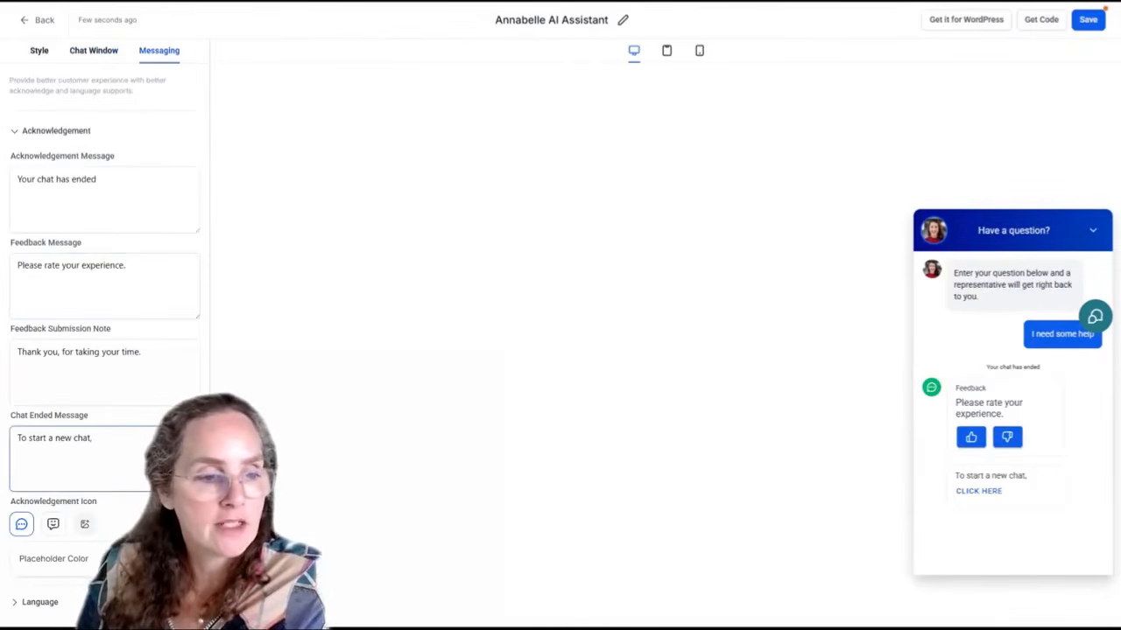
pyautogui.click(53, 524)
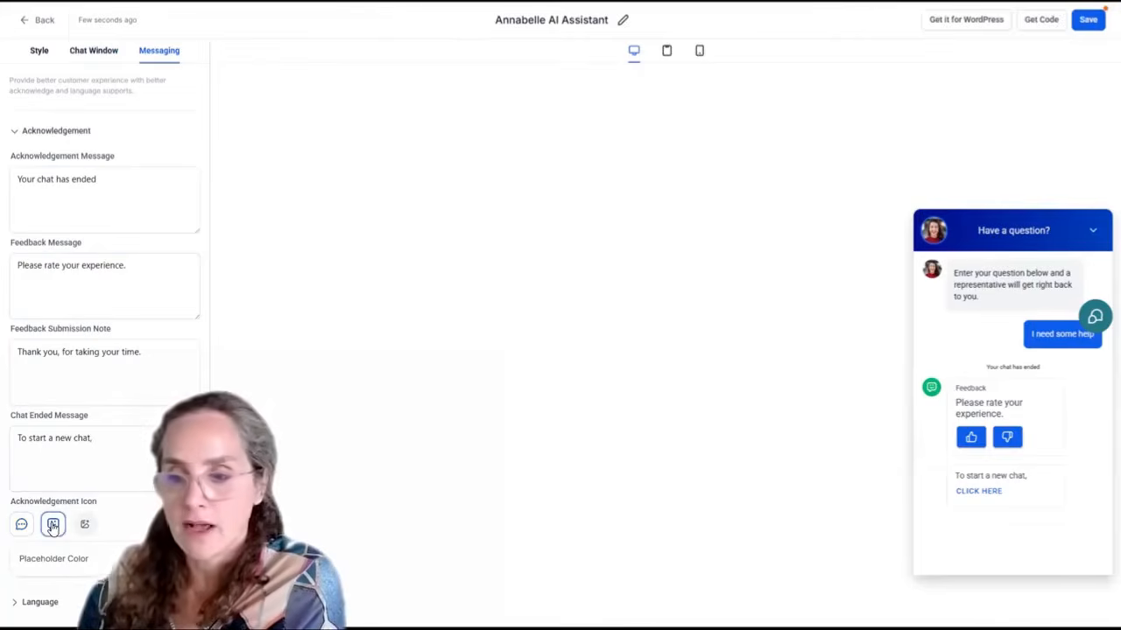
pyautogui.click(85, 525)
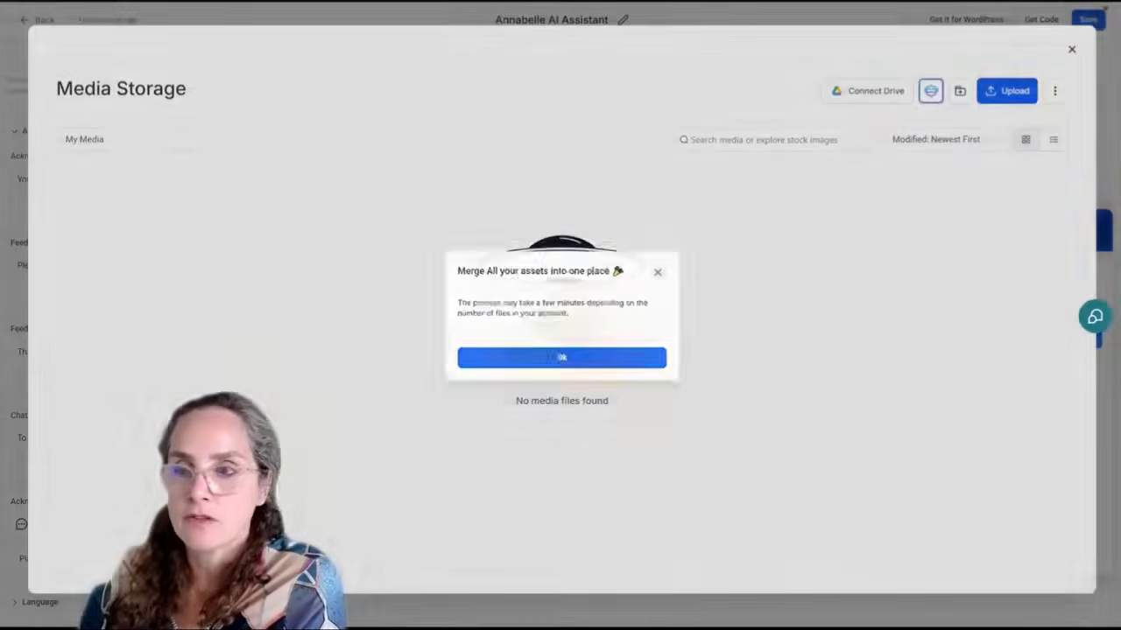
pyautogui.click(669, 266)
pyautogui.click(1071, 49)
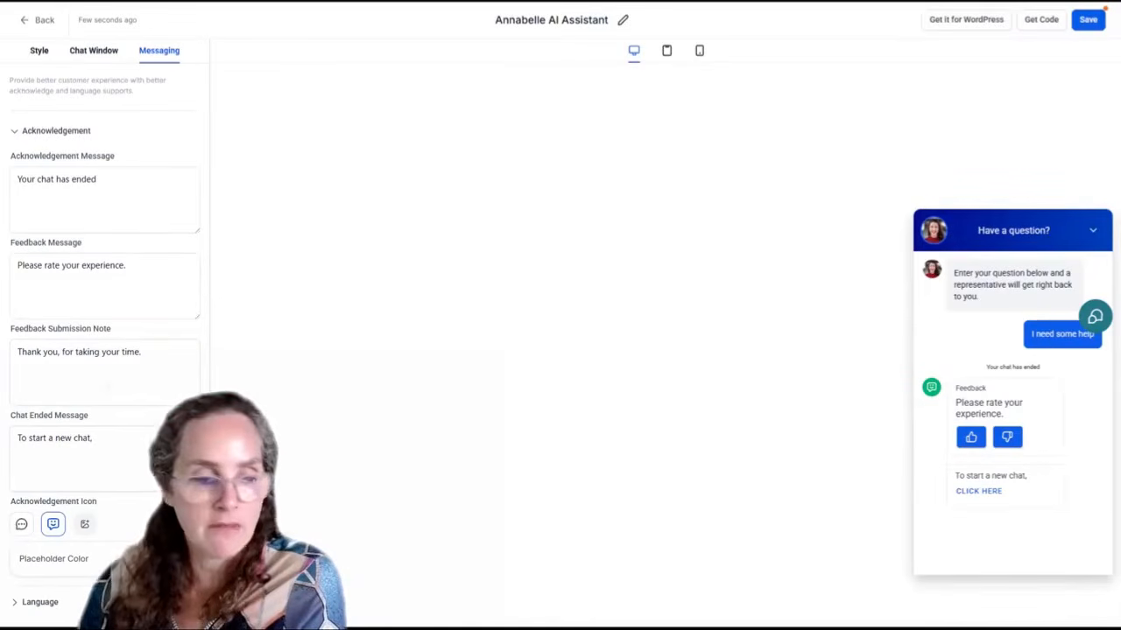
# Step: Change the acknowledgement icon's placeholder color to a muted grey-teal and collapse the acknowledgement settings
pyautogui.click(180, 558)
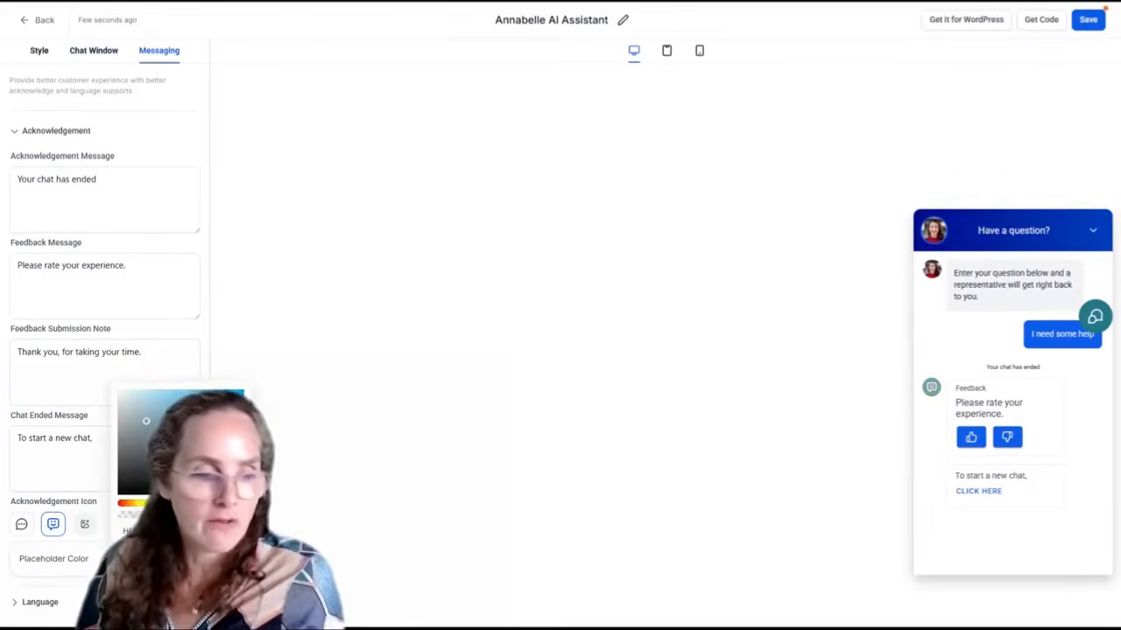
pyautogui.click(53, 130)
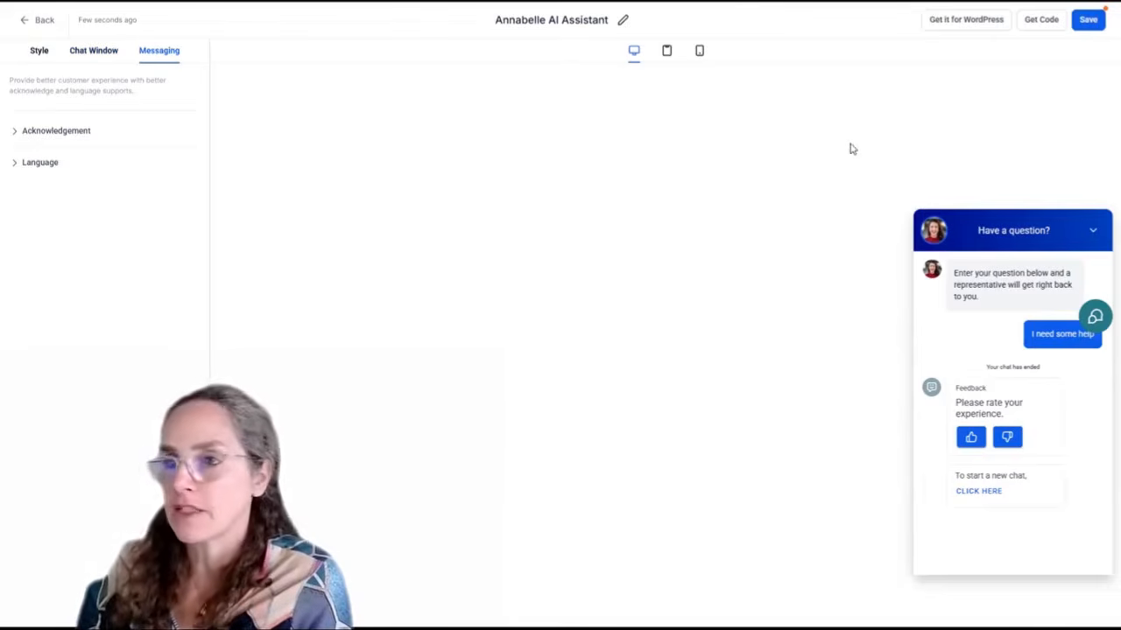
# Step: Open the widget's WordPress plugin page and examine the LeadConnector description, requirements and ratings
pyautogui.click(974, 24)
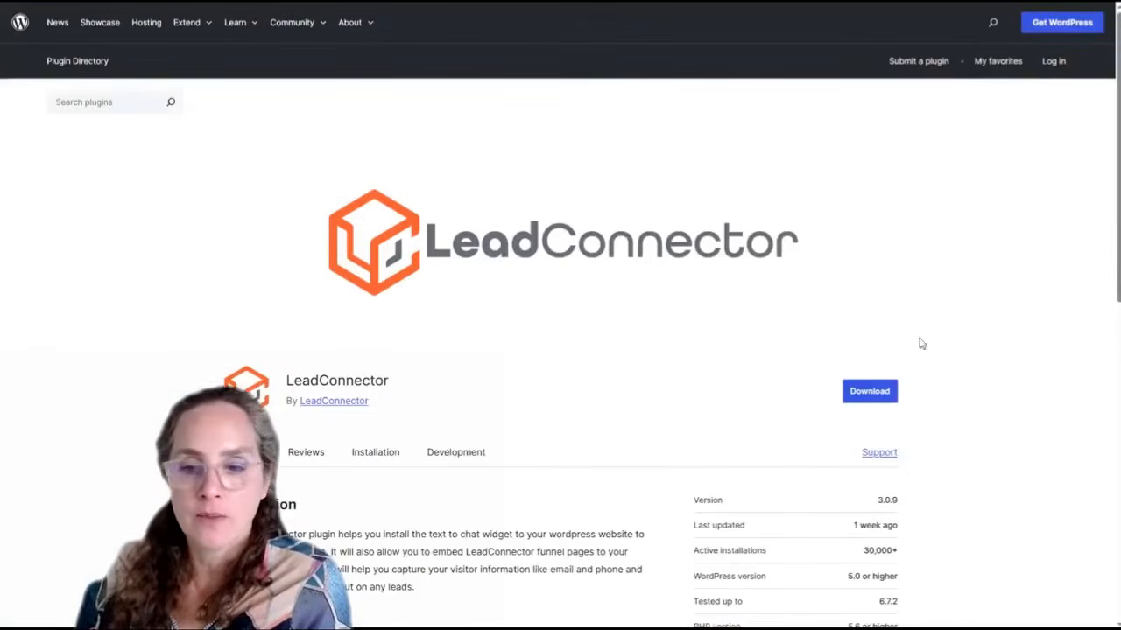
pyautogui.scroll(-3, 938, 415)
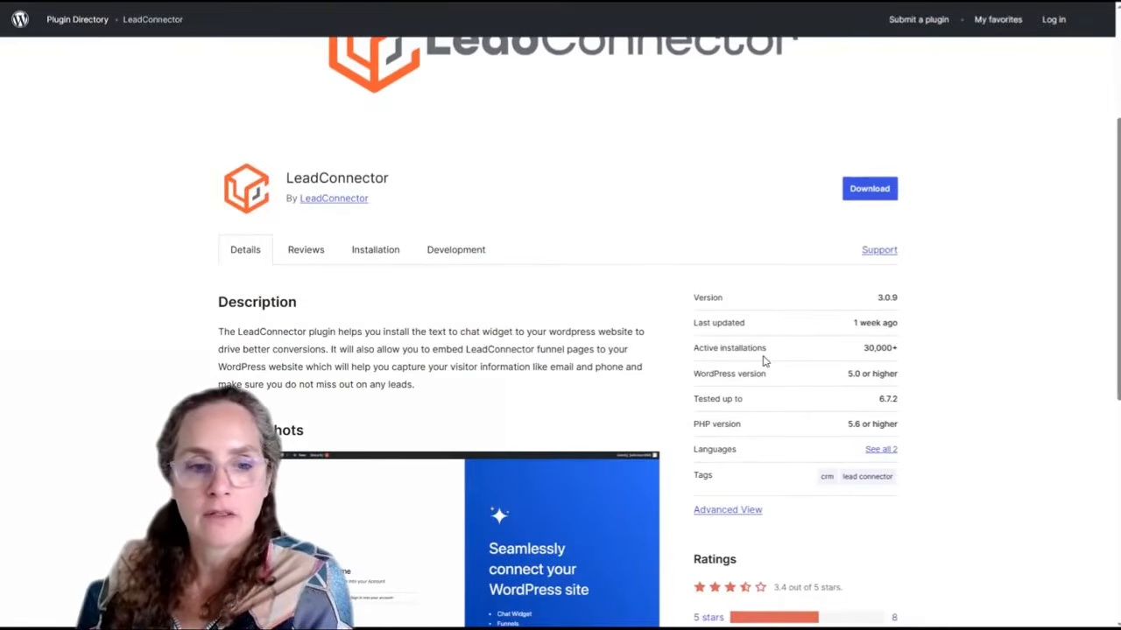
pyautogui.scroll(-1, 961, 392)
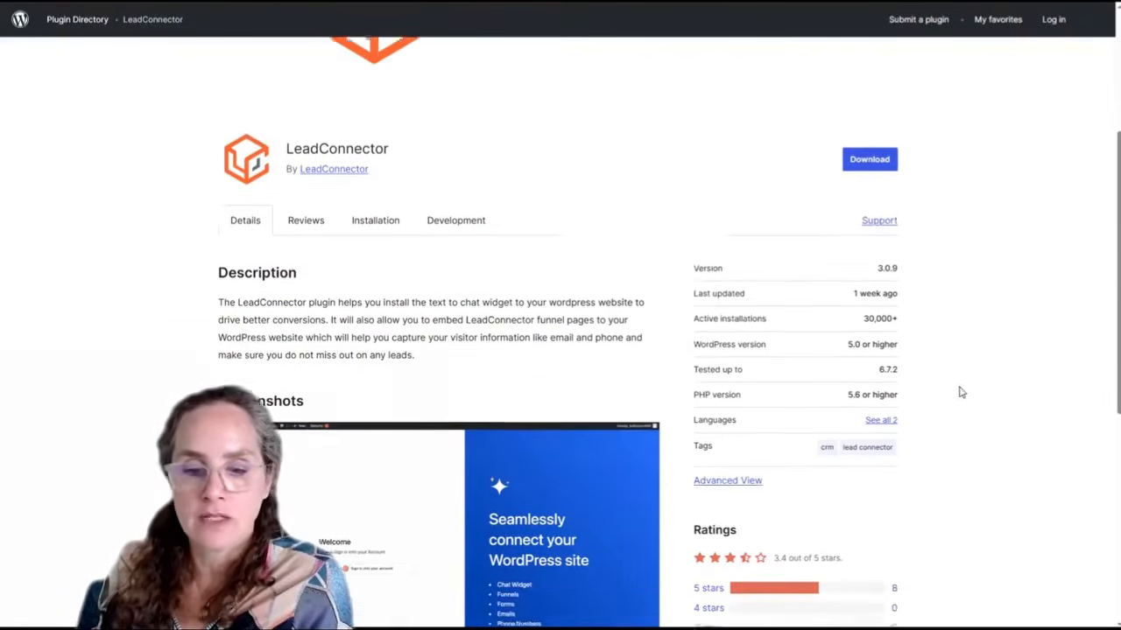
pyautogui.scroll(-3, 962, 391)
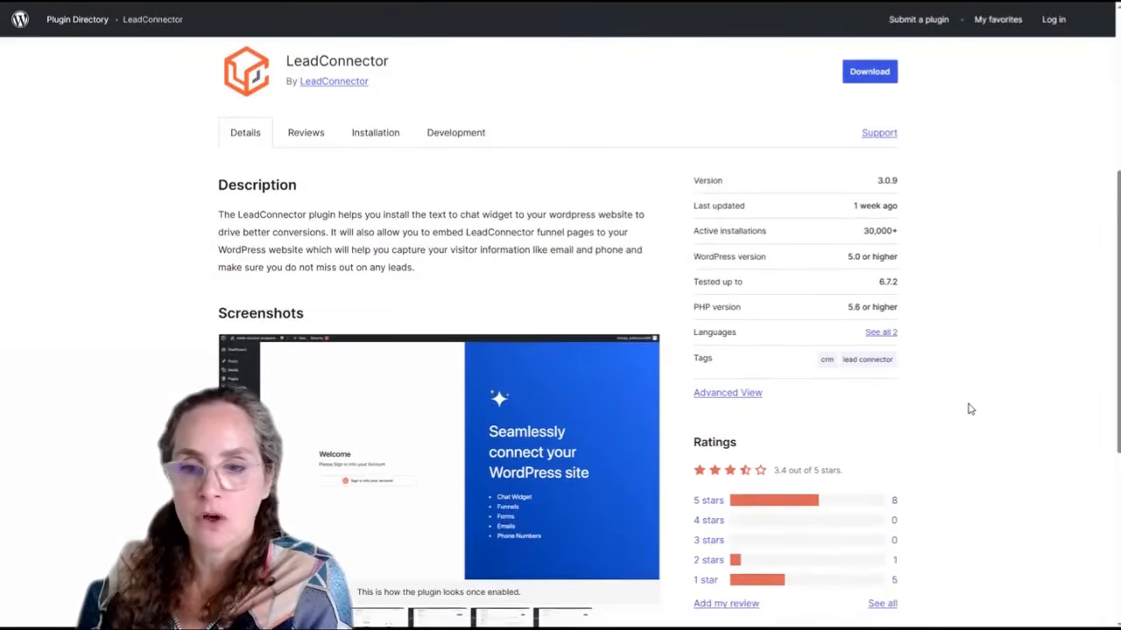
pyautogui.scroll(5, 968, 408)
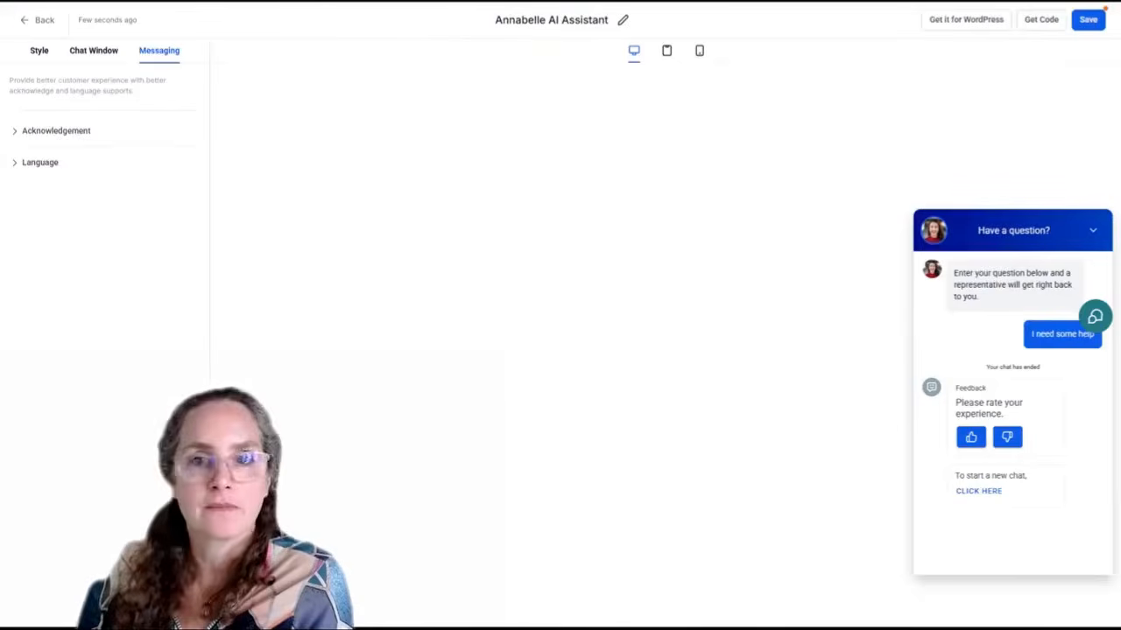
# Step: Get the chat widget's embed code for the website and select the entire script
pyautogui.click(1042, 24)
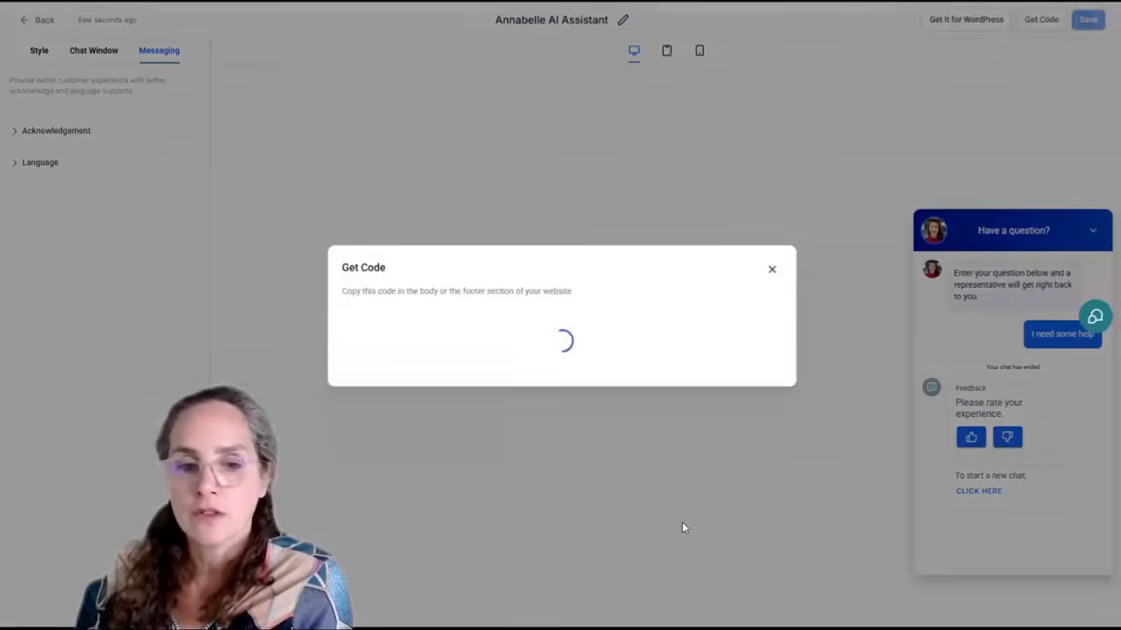
pyautogui.click(360, 324)
pyautogui.hotkey('ctrl', 'a')
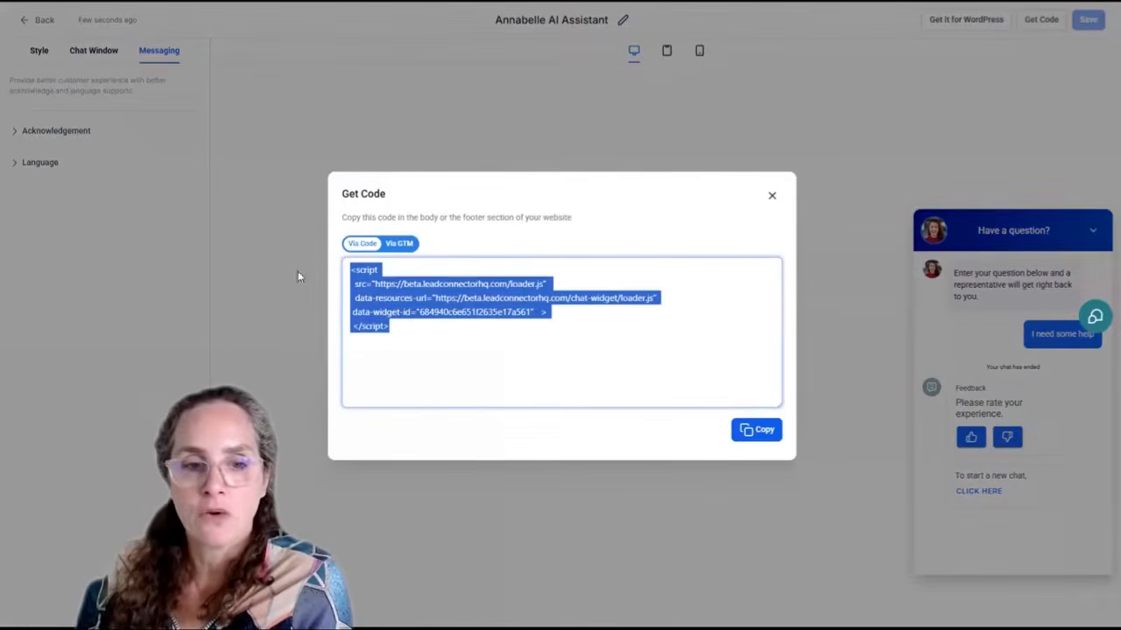